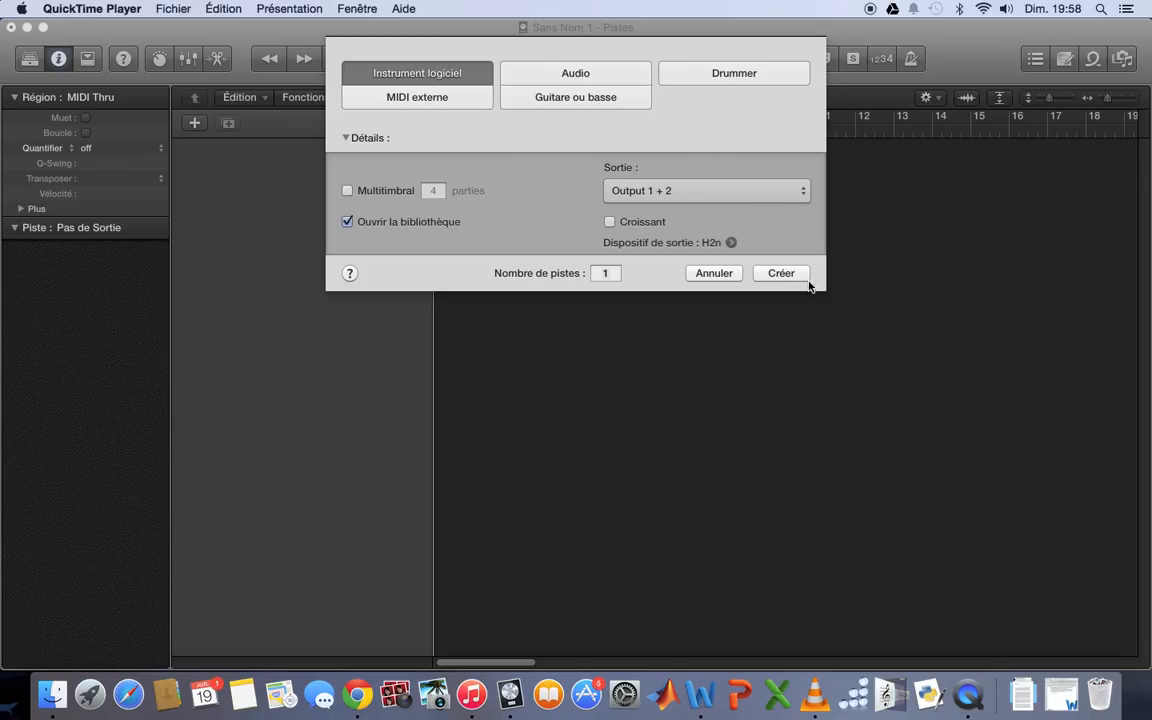
Create one software instrument track routed to Output 1 + 2 and close the musical typing window
{"action": "left_click", "coordinate": [437, 80]}
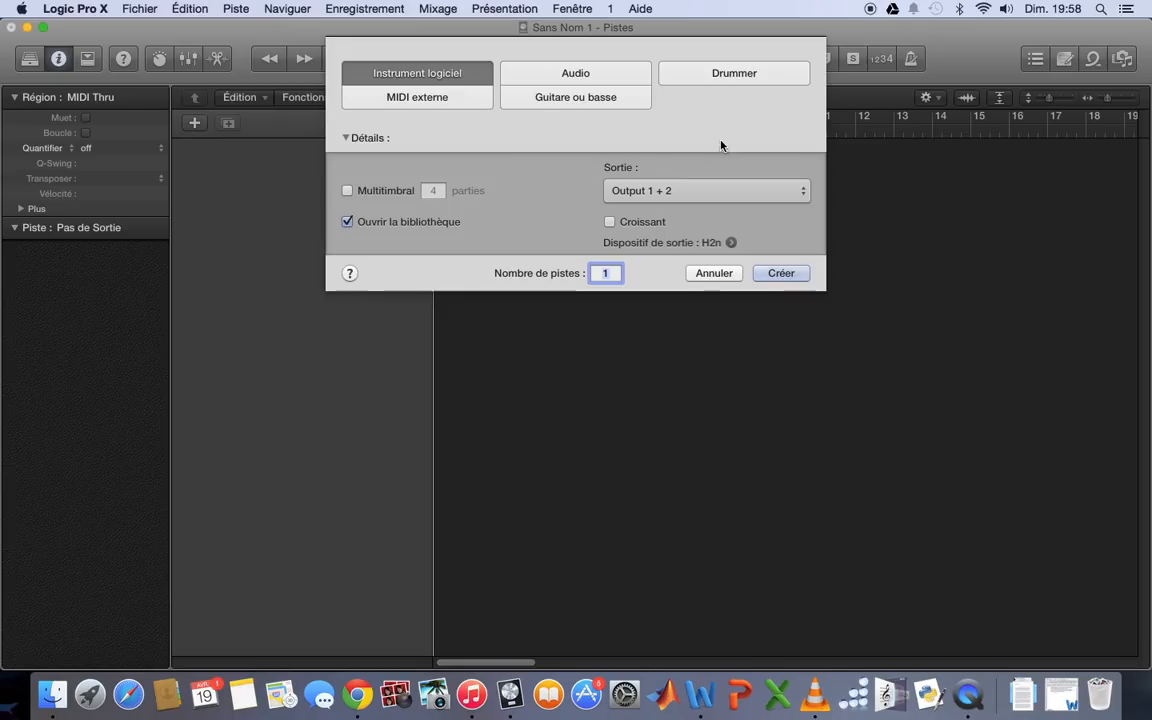
{"action": "left_click", "coordinate": [788, 278]}
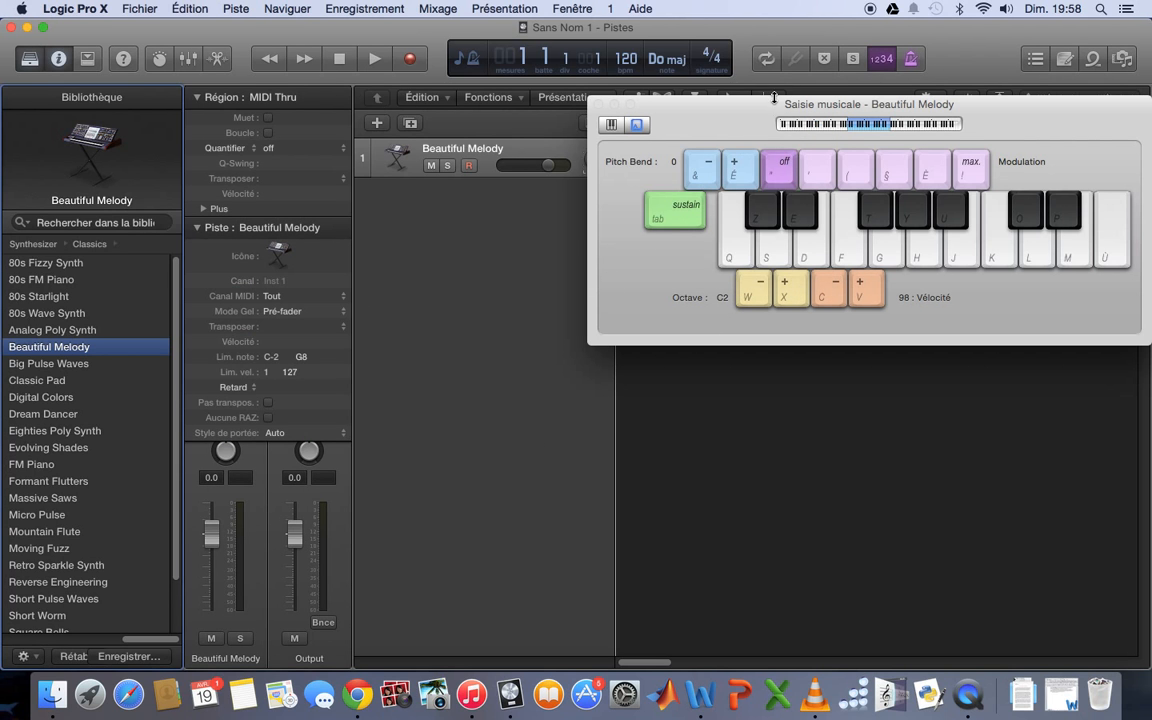
{"action": "left_click_drag", "start_coordinate": [701, 124], "coordinate": [477, 125]}
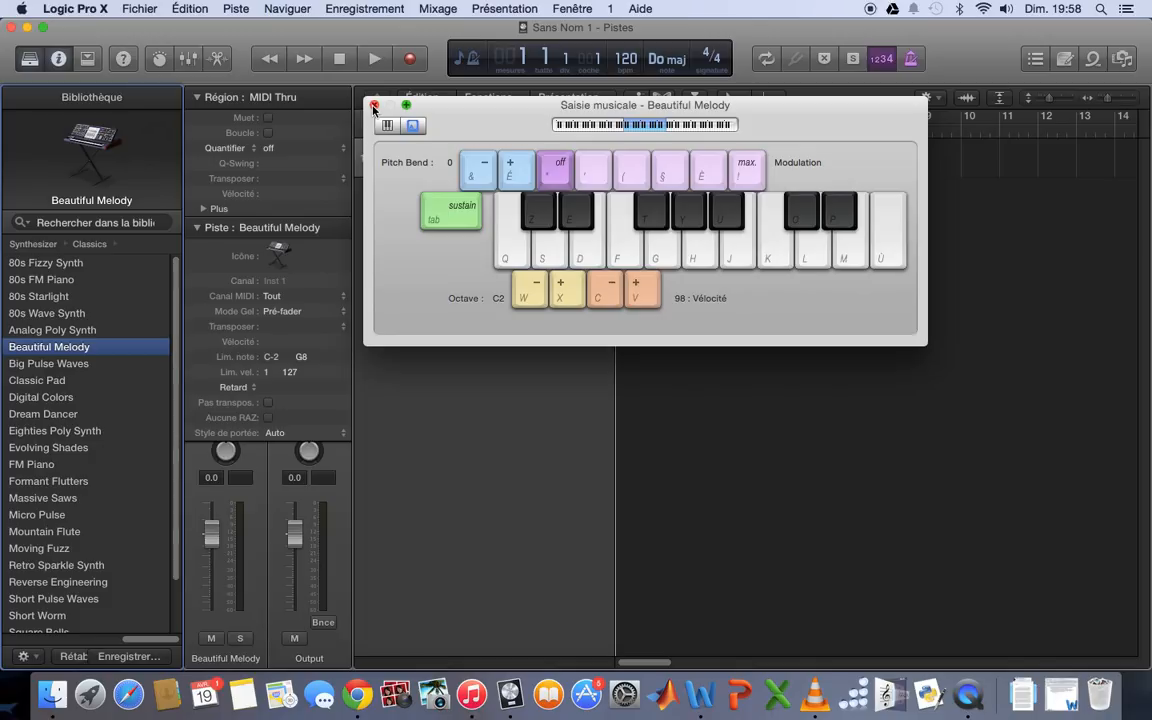
{"action": "left_click", "coordinate": [374, 106]}
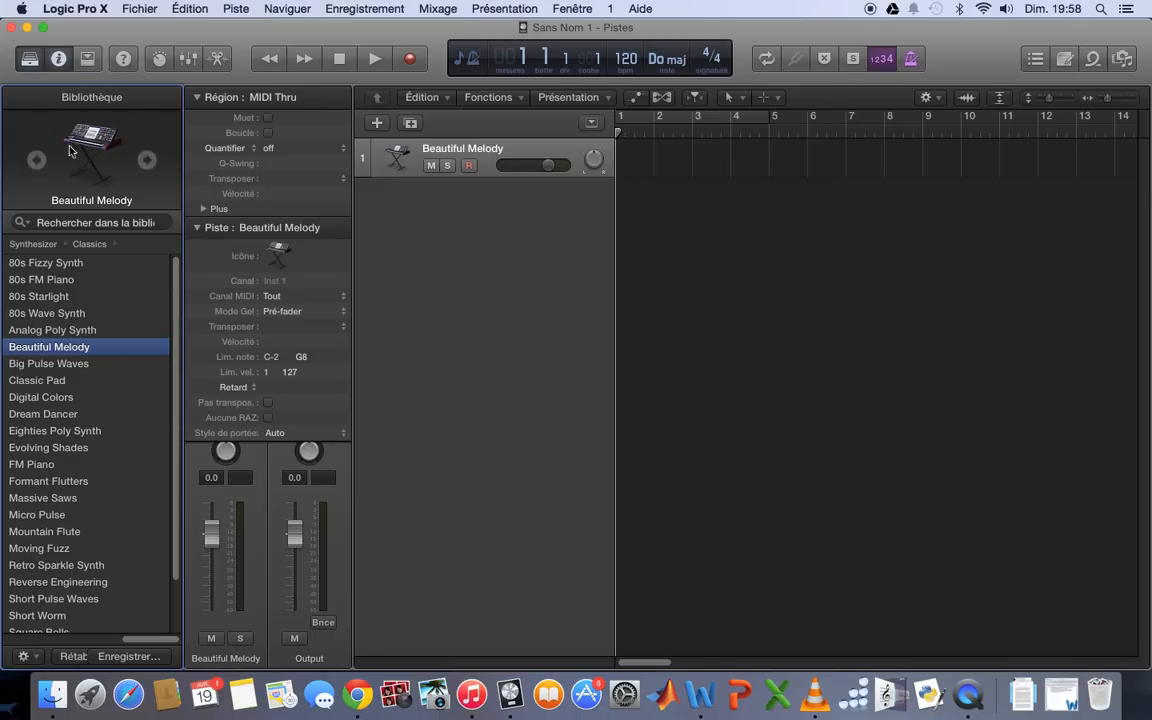
Return the sound library to its top-level categories and collapse the region and track parameters in the inspector
{"action": "mouse_move", "coordinate": [137, 171]}
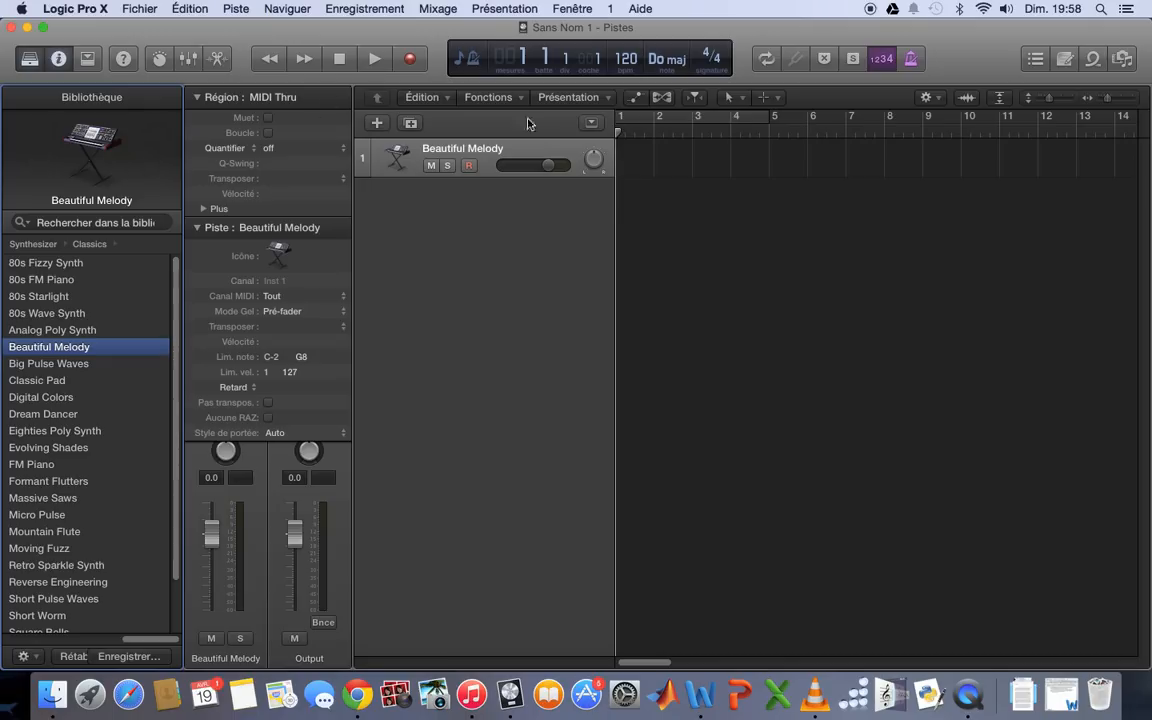
{"action": "left_click", "coordinate": [31, 246]}
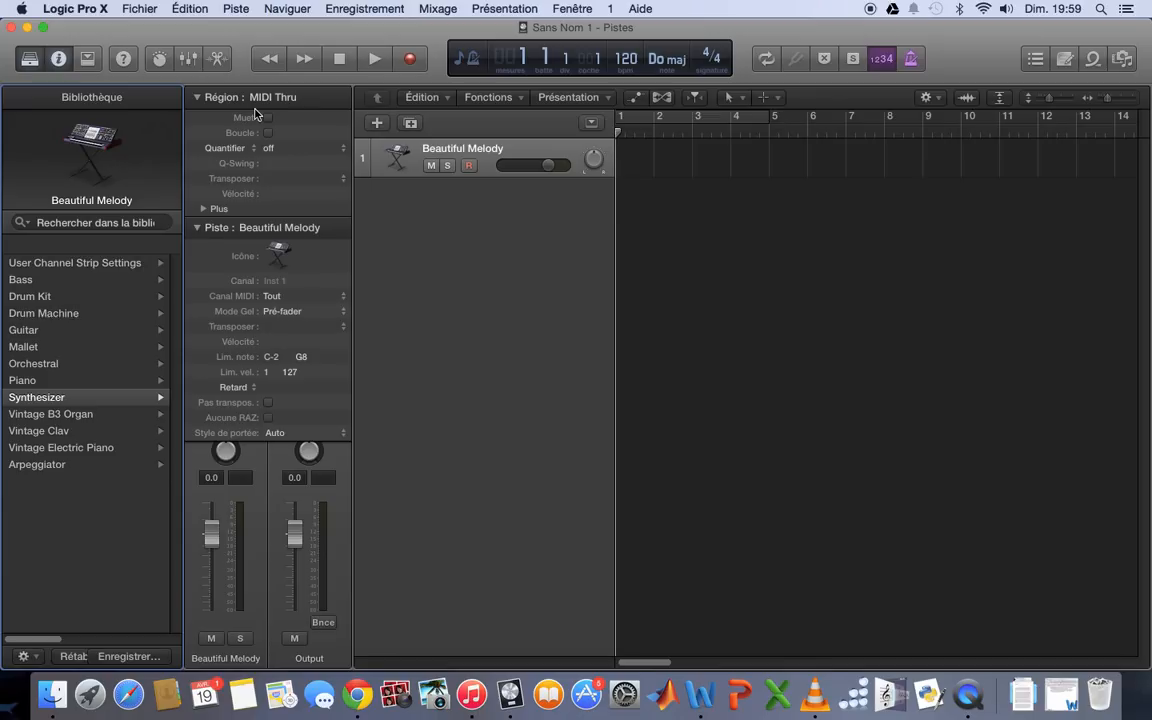
{"action": "left_click", "coordinate": [197, 231]}
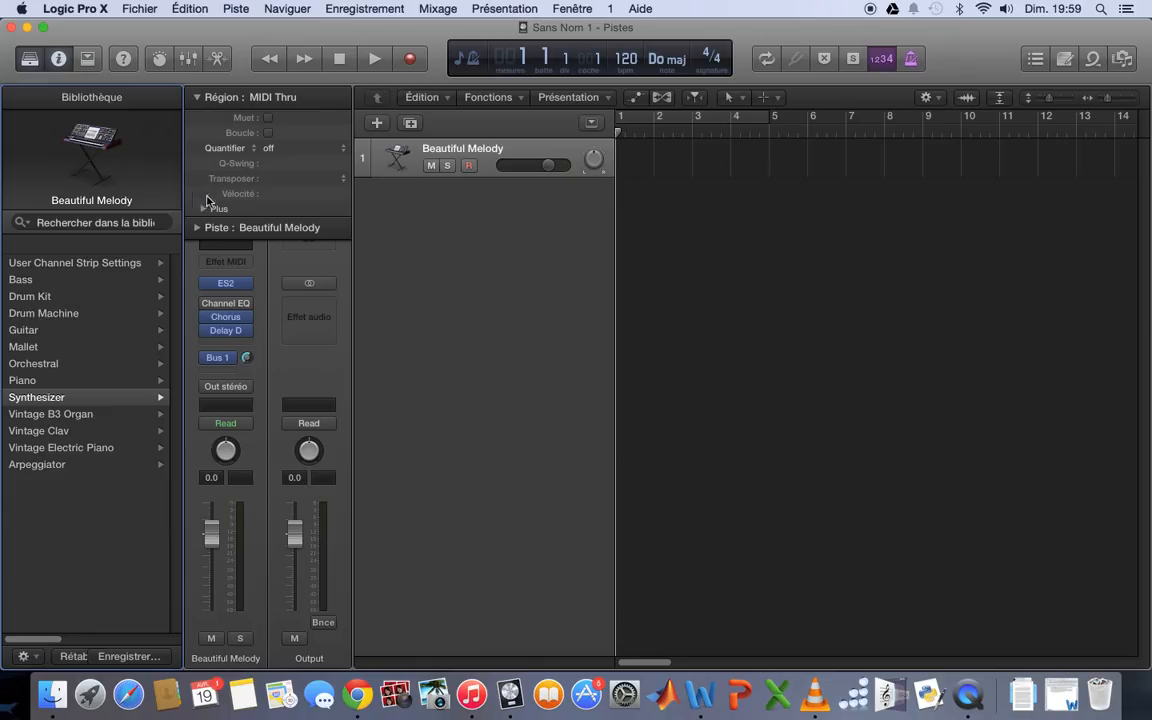
{"action": "left_click", "coordinate": [197, 97]}
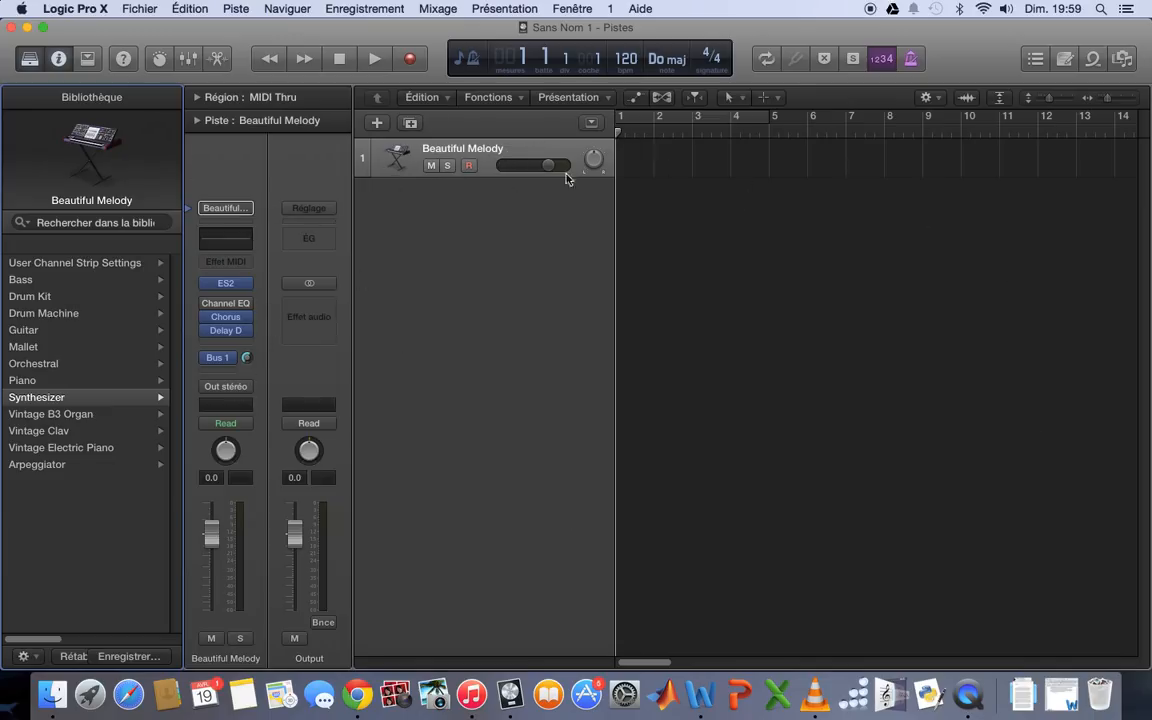
{"action": "left_click_drag", "start_coordinate": [776, 28], "coordinate": [790, 5]}
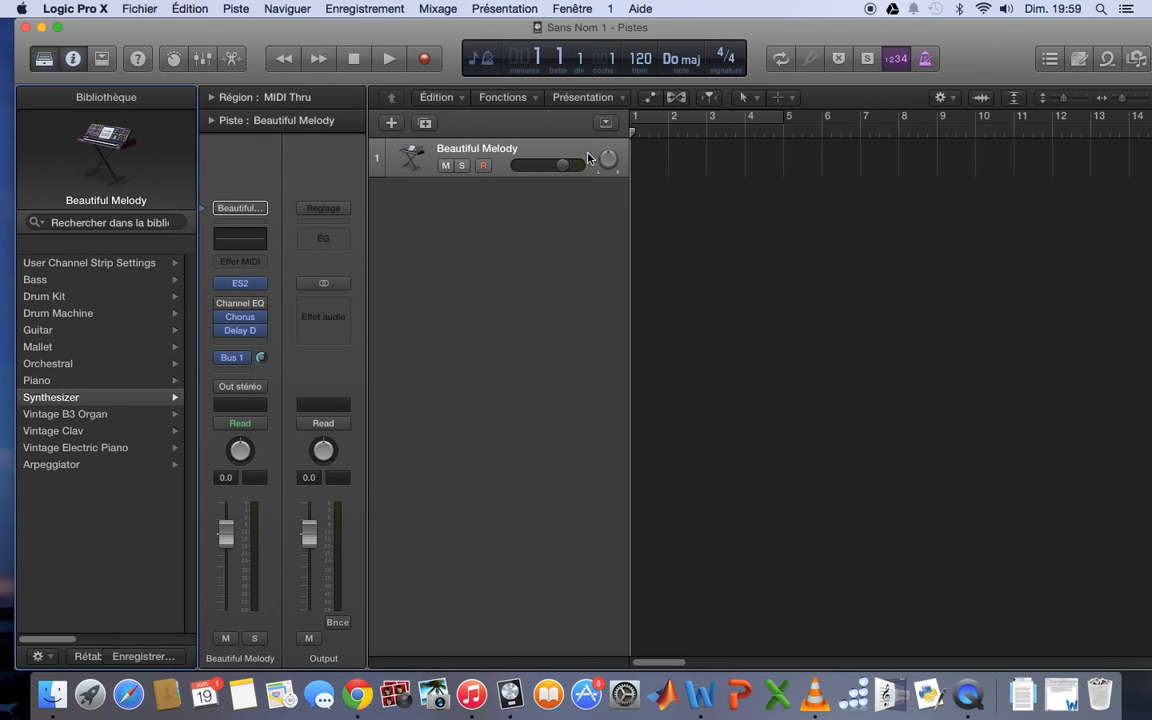
{"action": "mouse_move", "coordinate": [674, 663]}
{"action": "left_mouse_down"}
{"action": "mouse_move", "coordinate": [775, 665]}
{"action": "mouse_move", "coordinate": [672, 665]}
{"action": "left_mouse_up"}
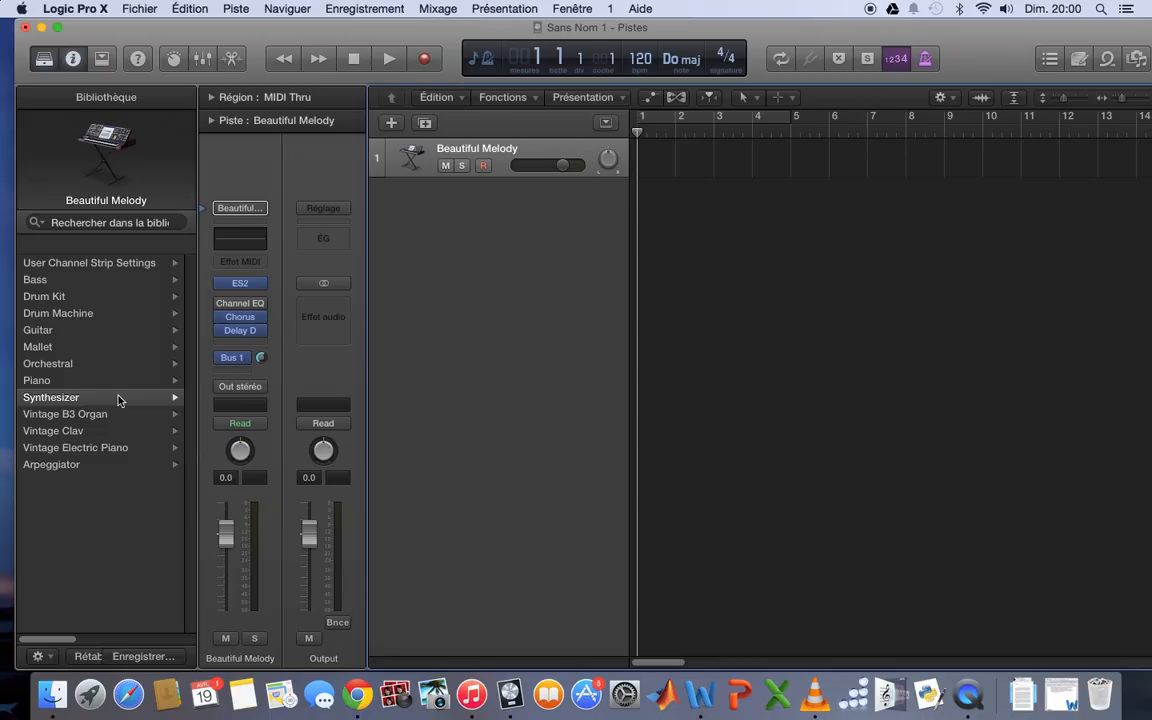
Load the Steinway Grand Piano patch from the Piano category onto the track
{"action": "left_click", "coordinate": [90, 381]}
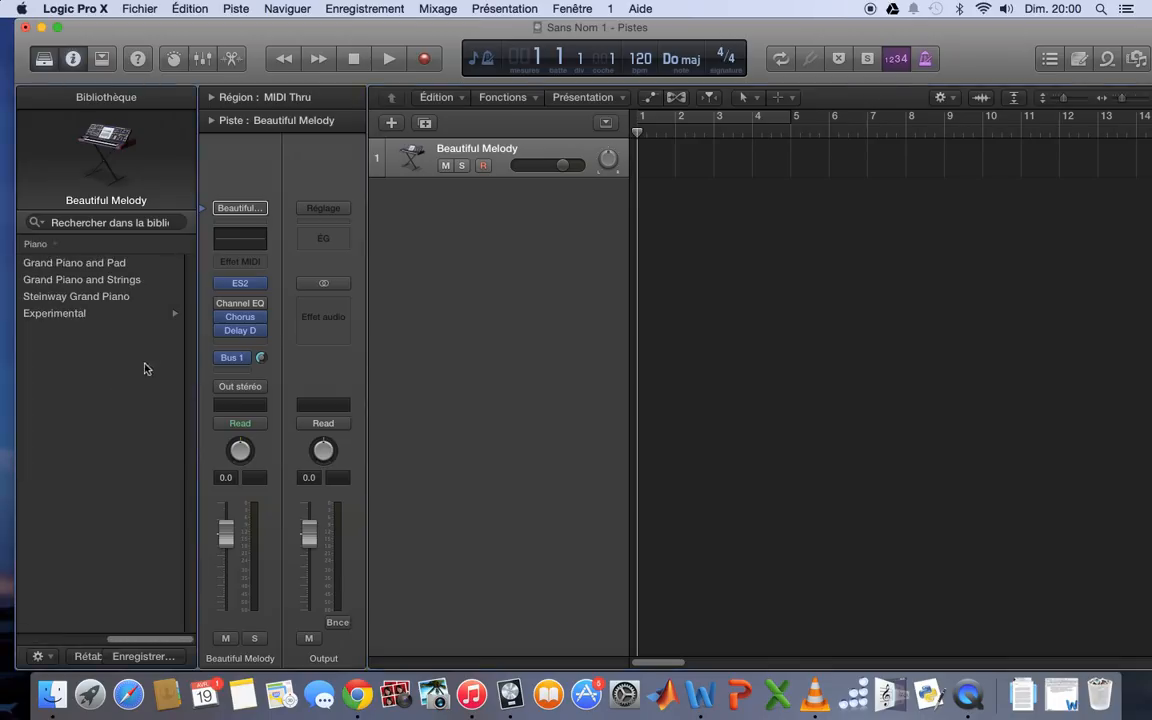
{"action": "left_click", "coordinate": [100, 295]}
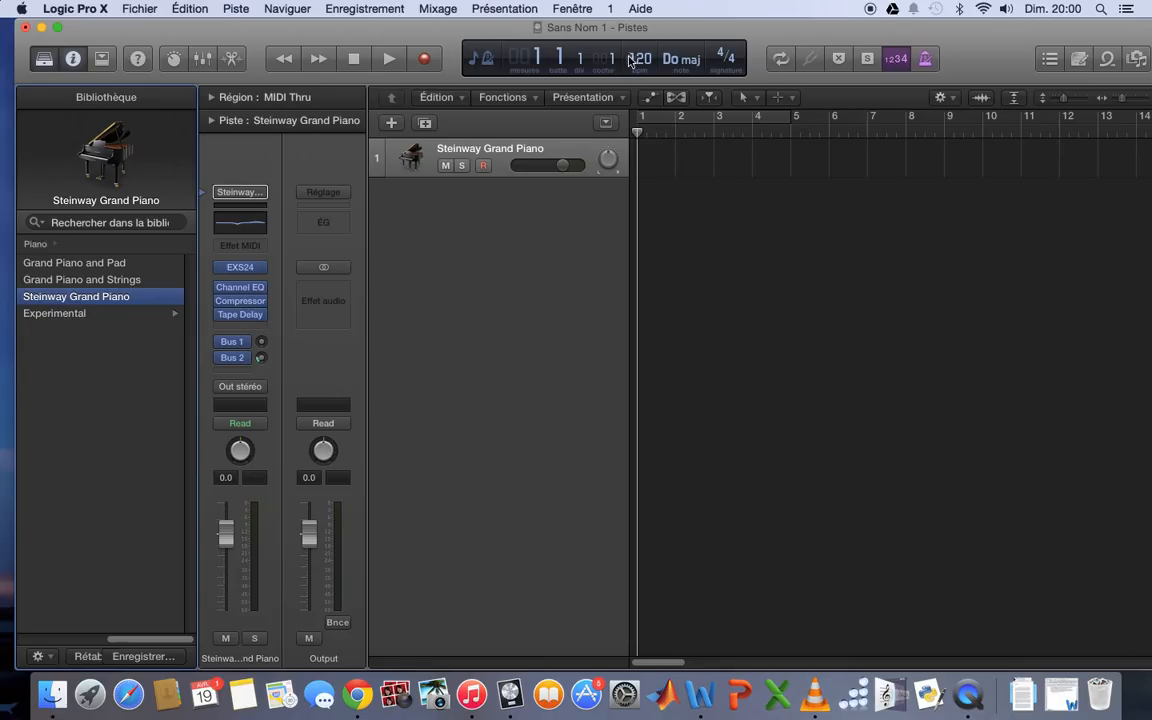
{"action": "left_click_drag", "start_coordinate": [641, 30], "coordinate": [630, 30]}
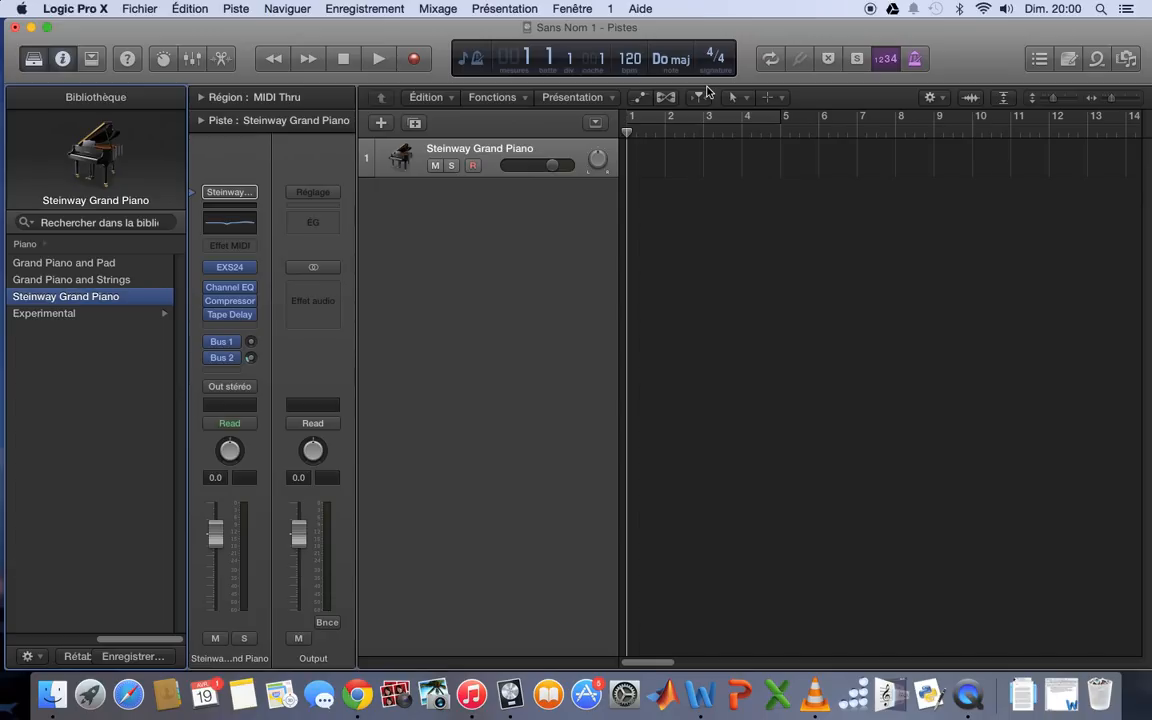
Create an empty MIDI region at bar 1 on the piano track and extend it to bar 5
{"action": "right_click", "coordinate": [644, 152]}
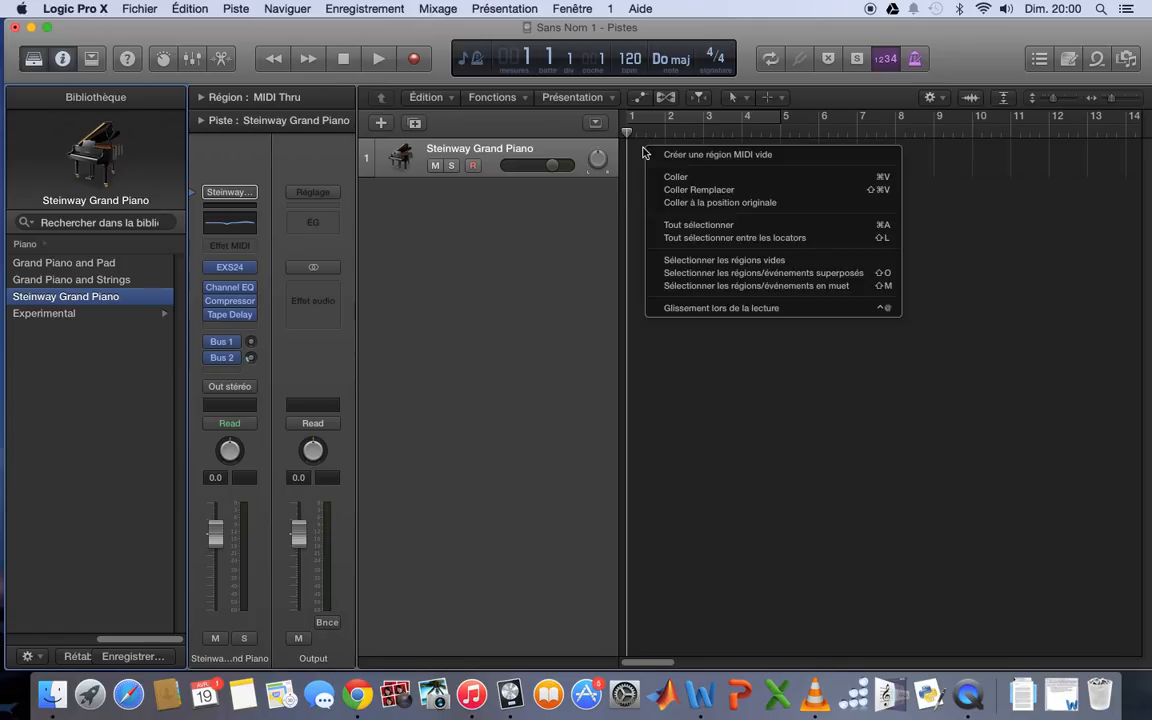
{"action": "left_click", "coordinate": [716, 157]}
{"action": "left_click_drag", "start_coordinate": [662, 158], "coordinate": [779, 170]}
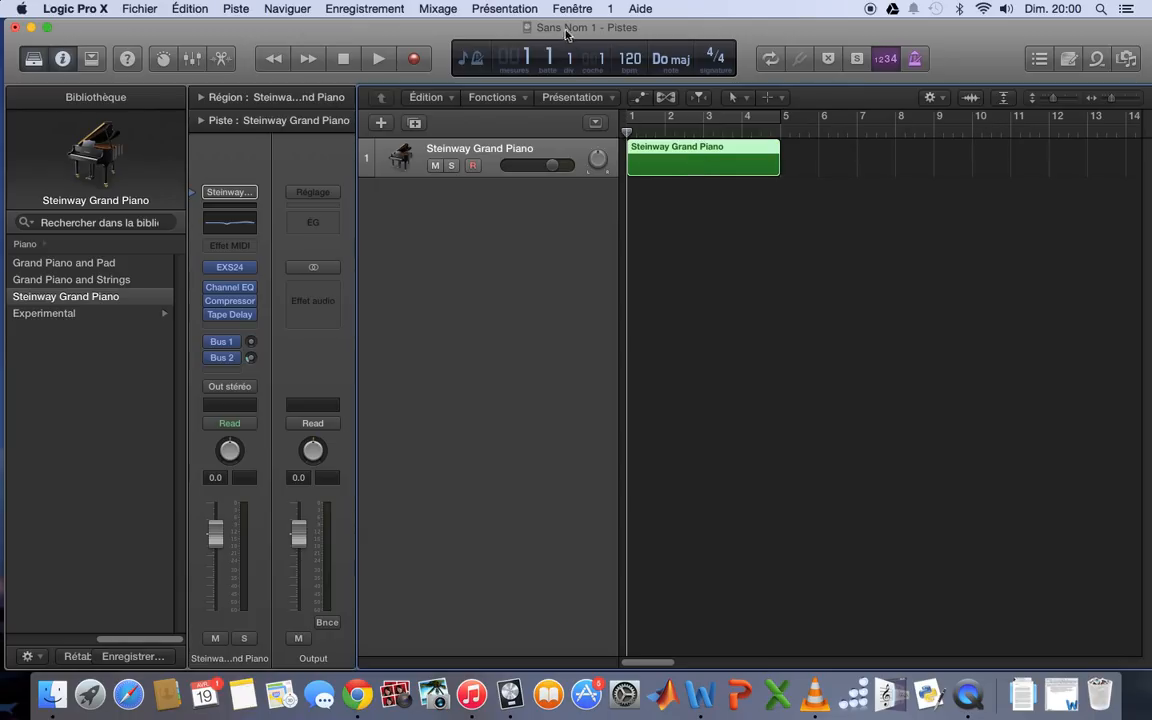
Open the Steinway Grand Piano region in the piano roll editor below the tracks
{"action": "left_click", "coordinate": [505, 8]}
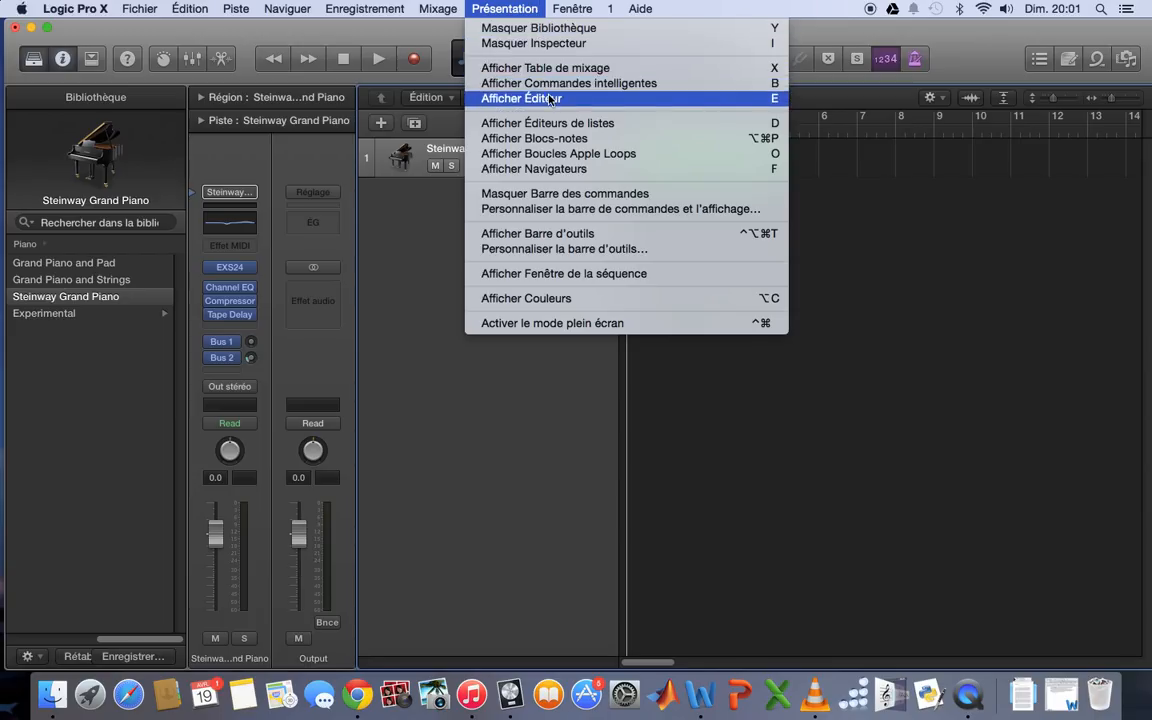
{"action": "left_click", "coordinate": [964, 229]}
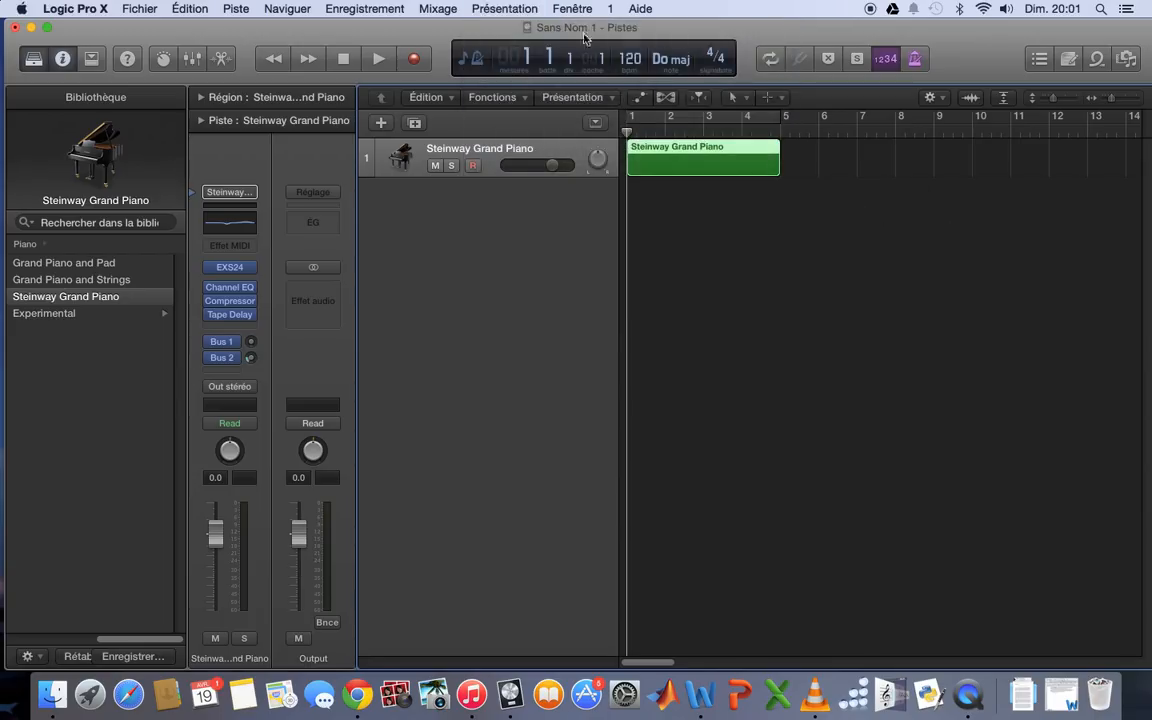
{"action": "left_click", "coordinate": [505, 8]}
{"action": "left_click", "coordinate": [838, 170]}
{"action": "double_click", "coordinate": [734, 170]}
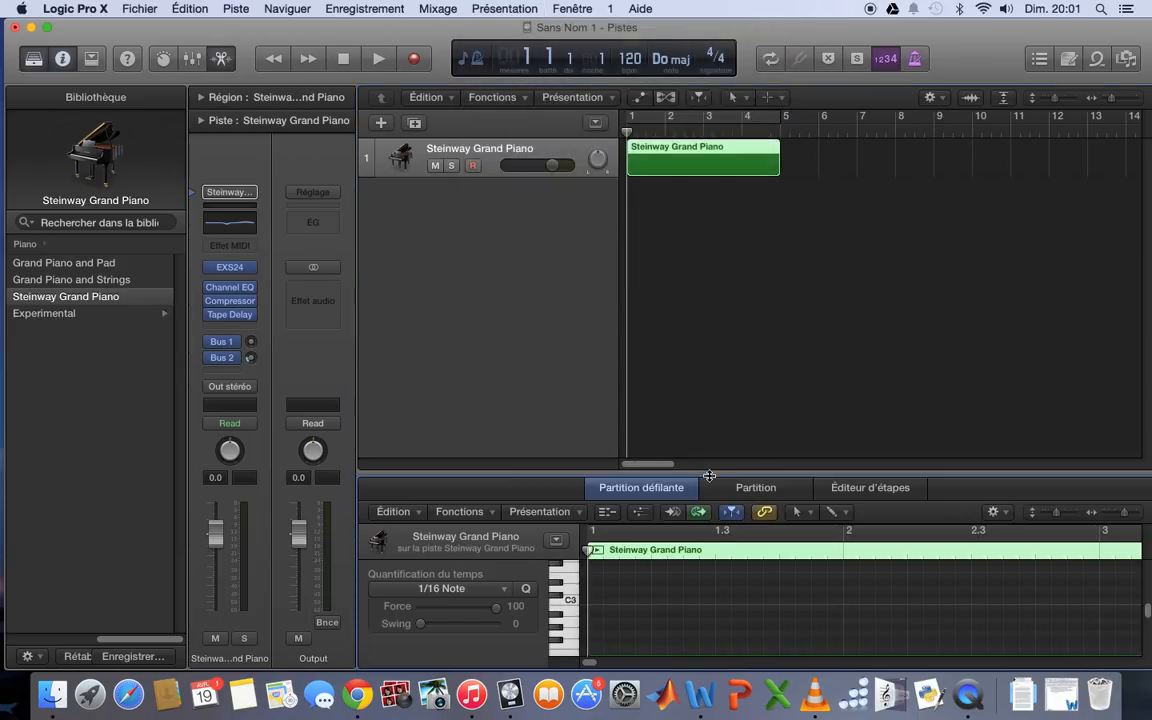
{"action": "left_click_drag", "start_coordinate": [719, 475], "coordinate": [719, 466]}
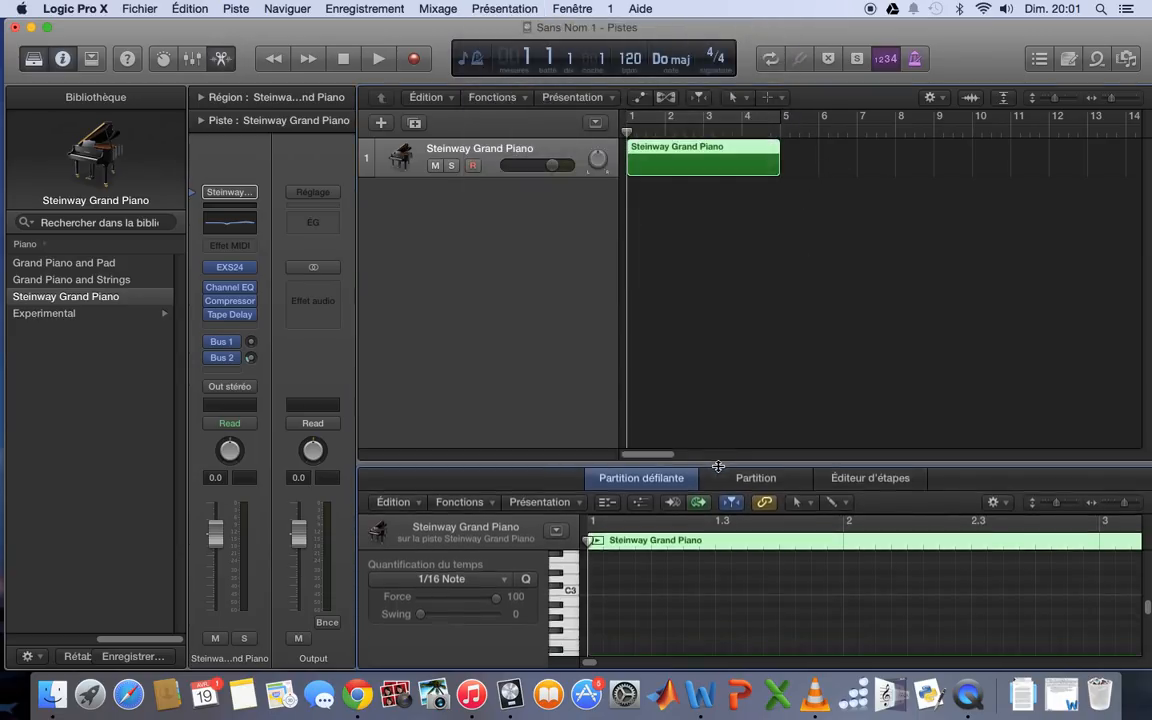
Check the empty region in the score view and return to the piano roll with an enlarged editor area
{"action": "left_click", "coordinate": [756, 478]}
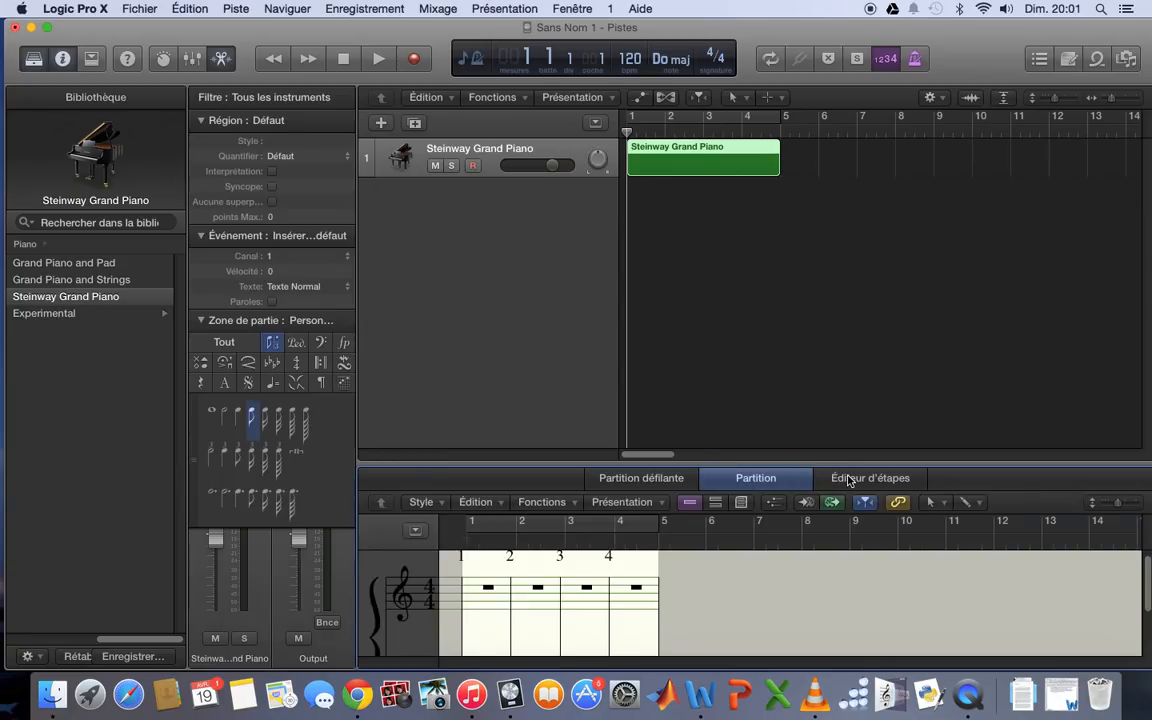
{"action": "left_click", "coordinate": [643, 478]}
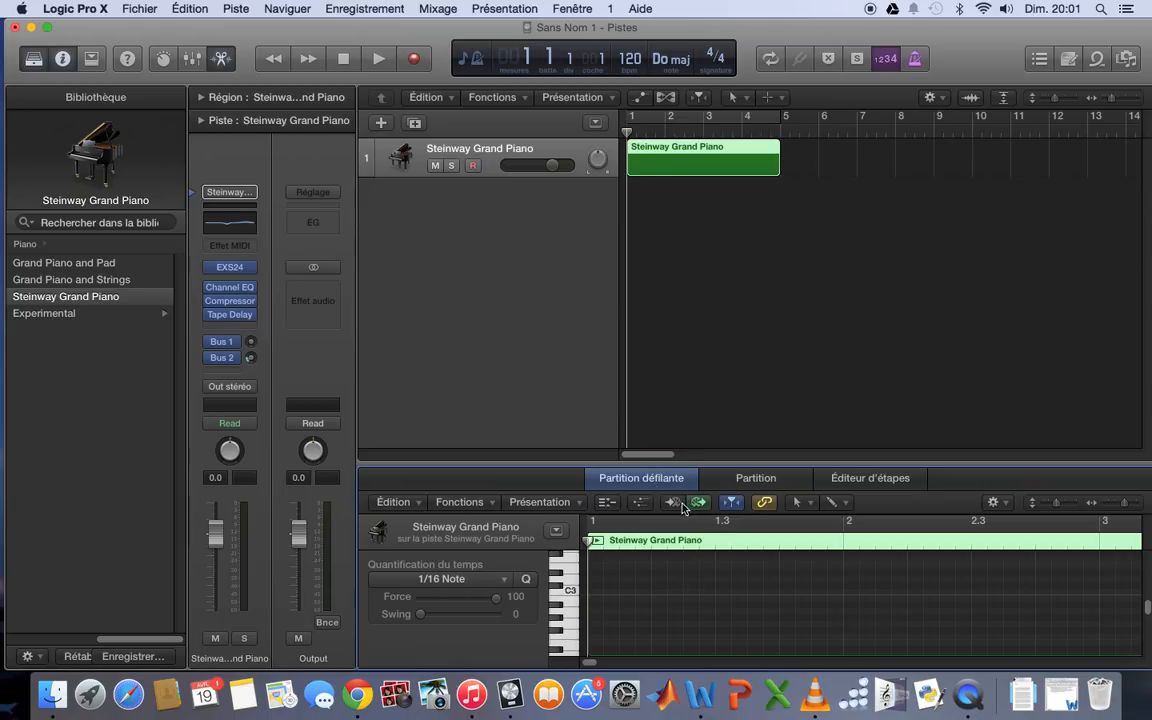
{"action": "left_click_drag", "start_coordinate": [677, 462], "coordinate": [639, 319]}
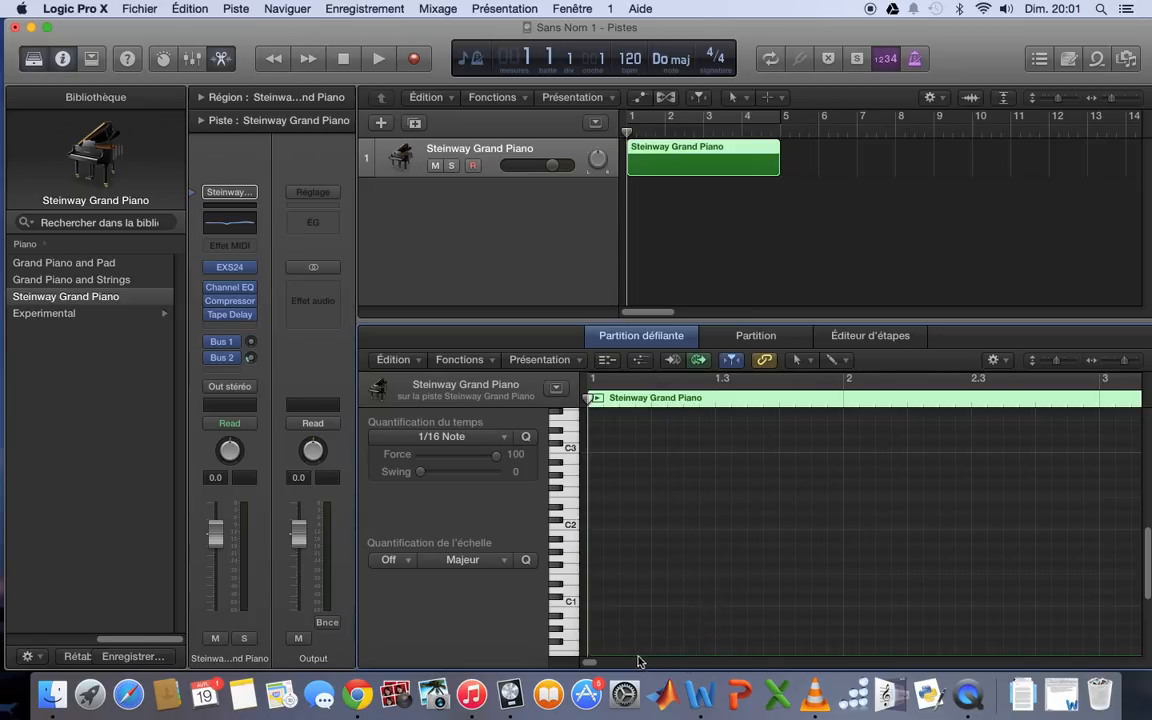
Enter four C2 notes in the piano roll, one on each beat of bar 1
{"action": "scroll", "coordinate": [594, 667], "scroll_direction": "right", "scroll_amount": 2}
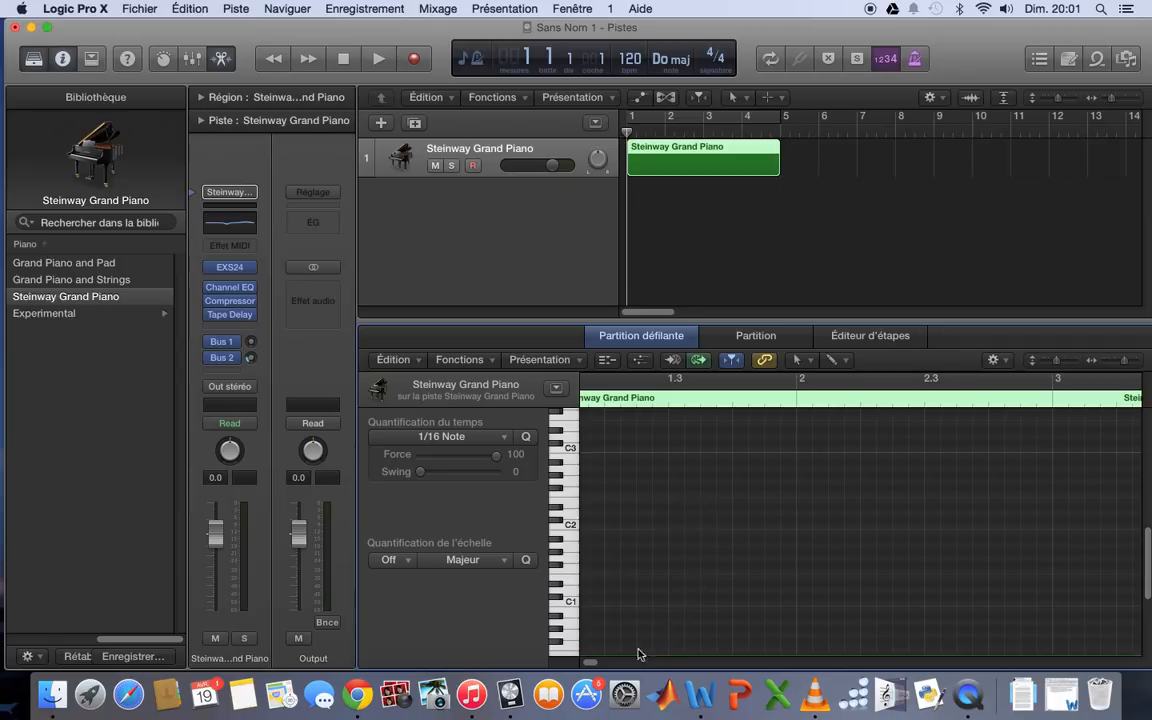
{"action": "key", "text": "super+Left"}
{"action": "key", "text": "super+Left"}
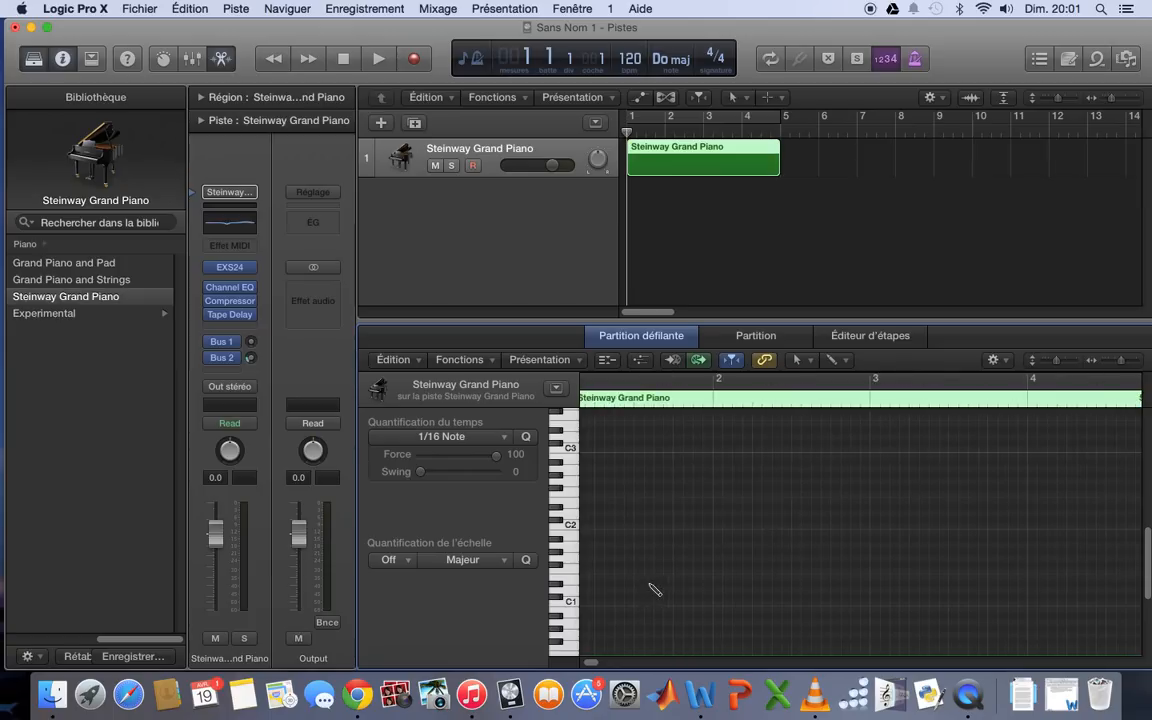
{"action": "scroll", "coordinate": [591, 666], "scroll_direction": "left", "scroll_amount": 2}
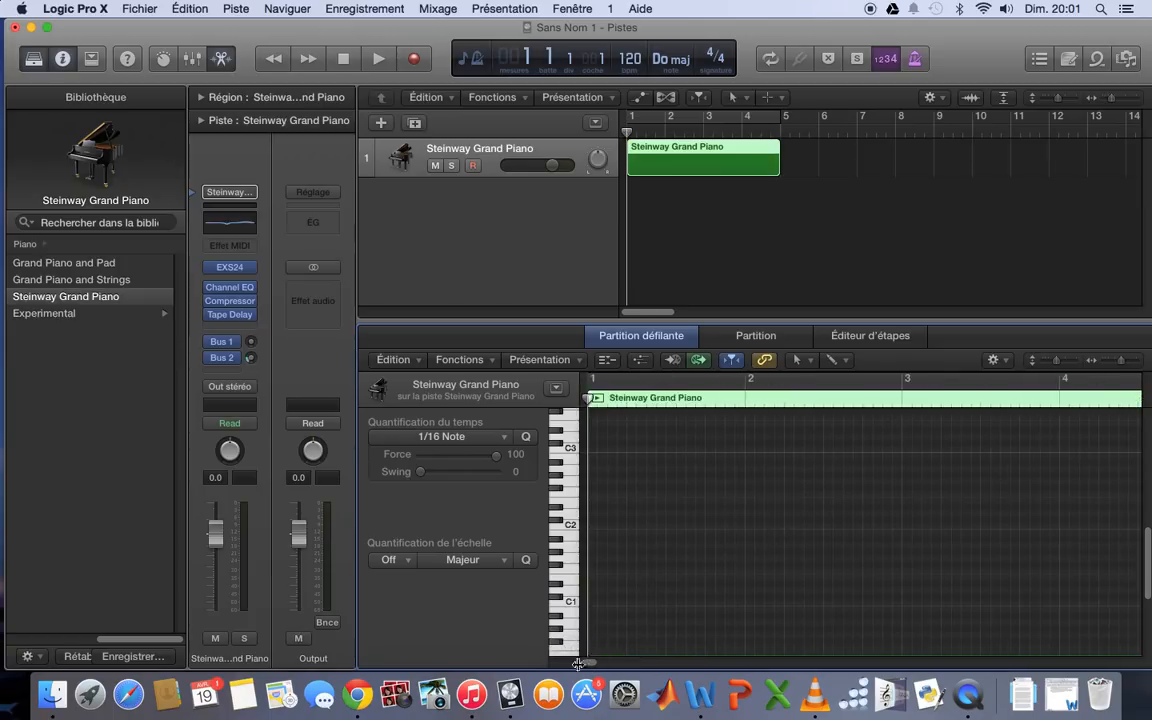
{"action": "left_click", "coordinate": [594, 526]}
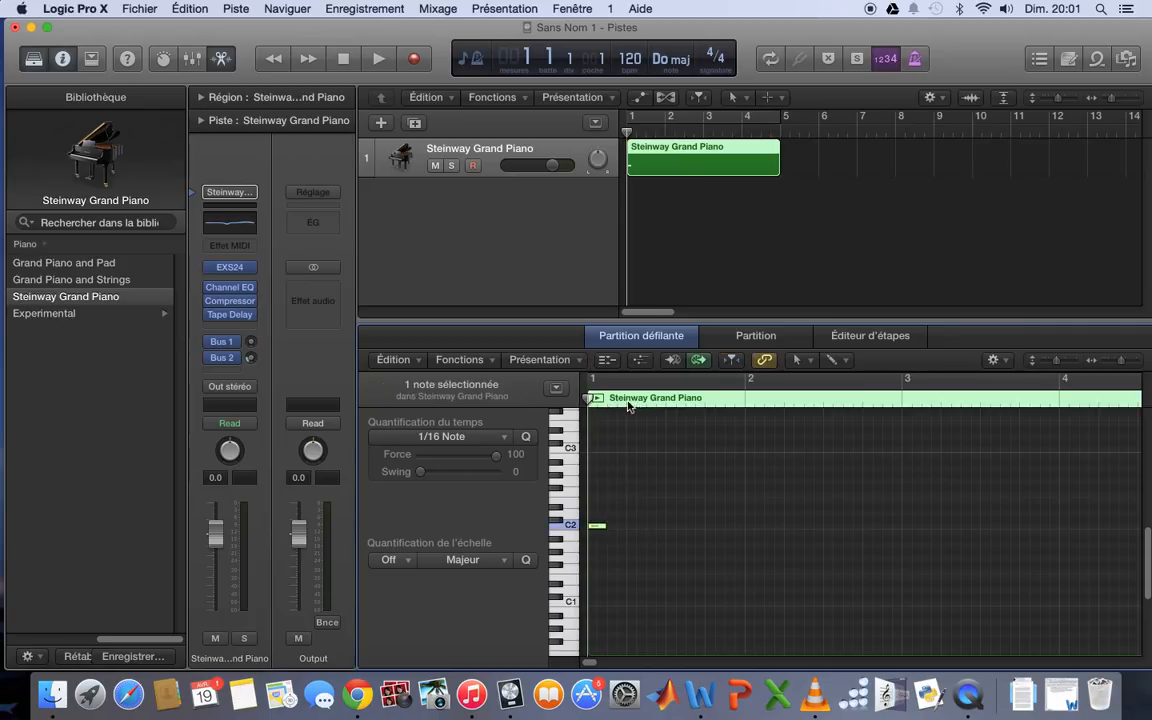
{"action": "left_click", "coordinate": [634, 527]}
{"action": "left_click", "coordinate": [672, 527]}
{"action": "left_click", "coordinate": [714, 527]}
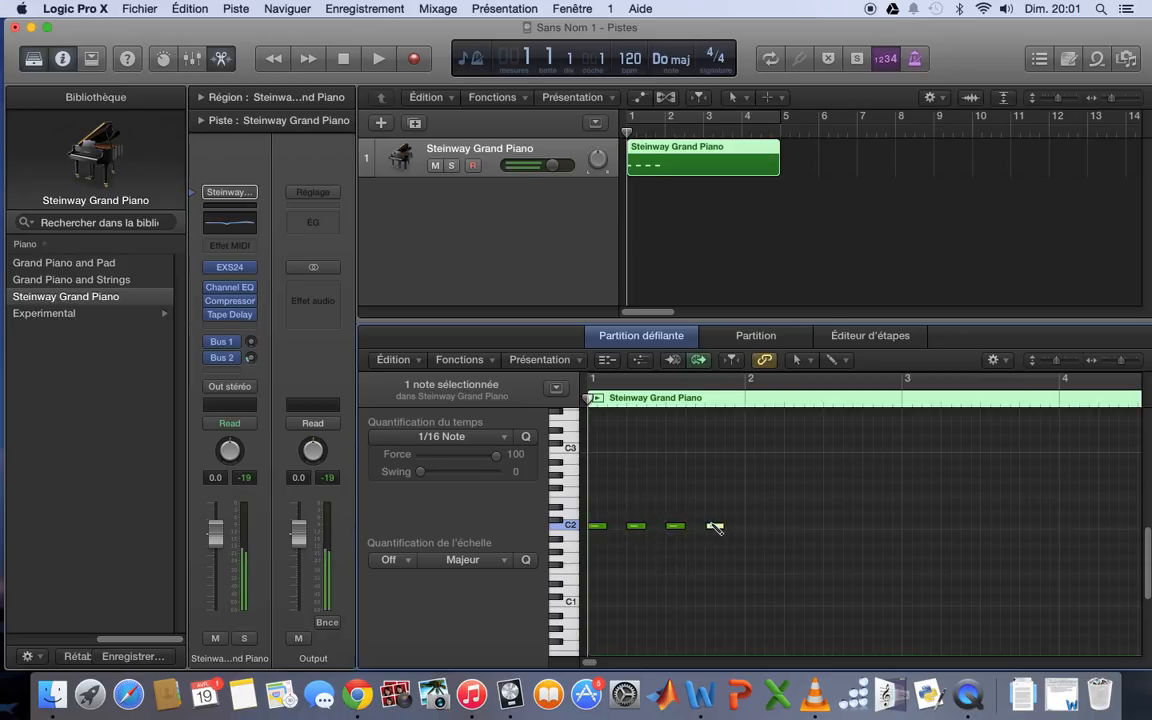
View the four entered notes as score notation and return to the piano roll
{"action": "left_click", "coordinate": [752, 336]}
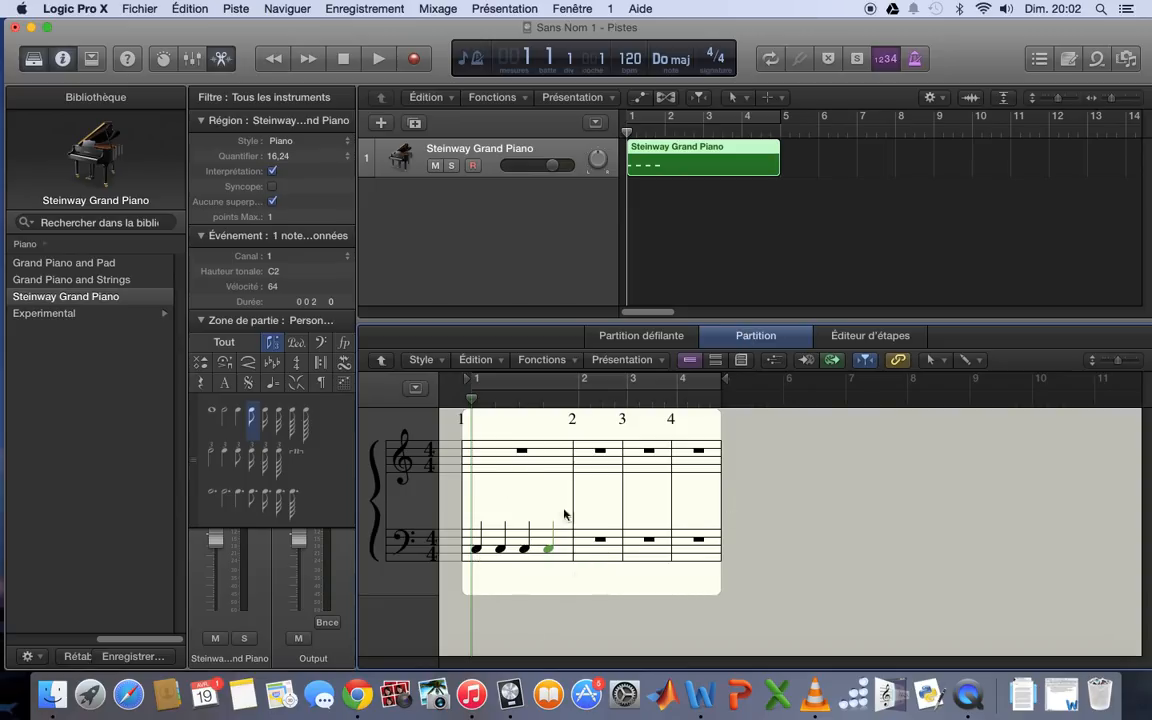
{"action": "left_click", "coordinate": [457, 478]}
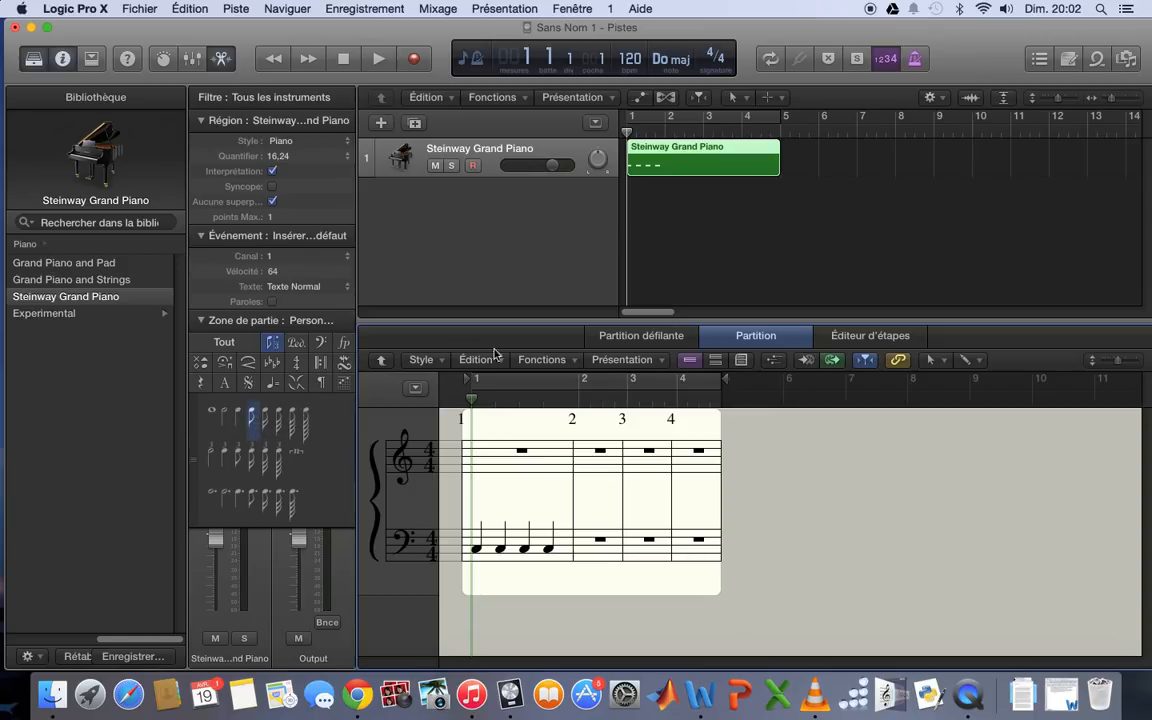
{"action": "left_click", "coordinate": [625, 337]}
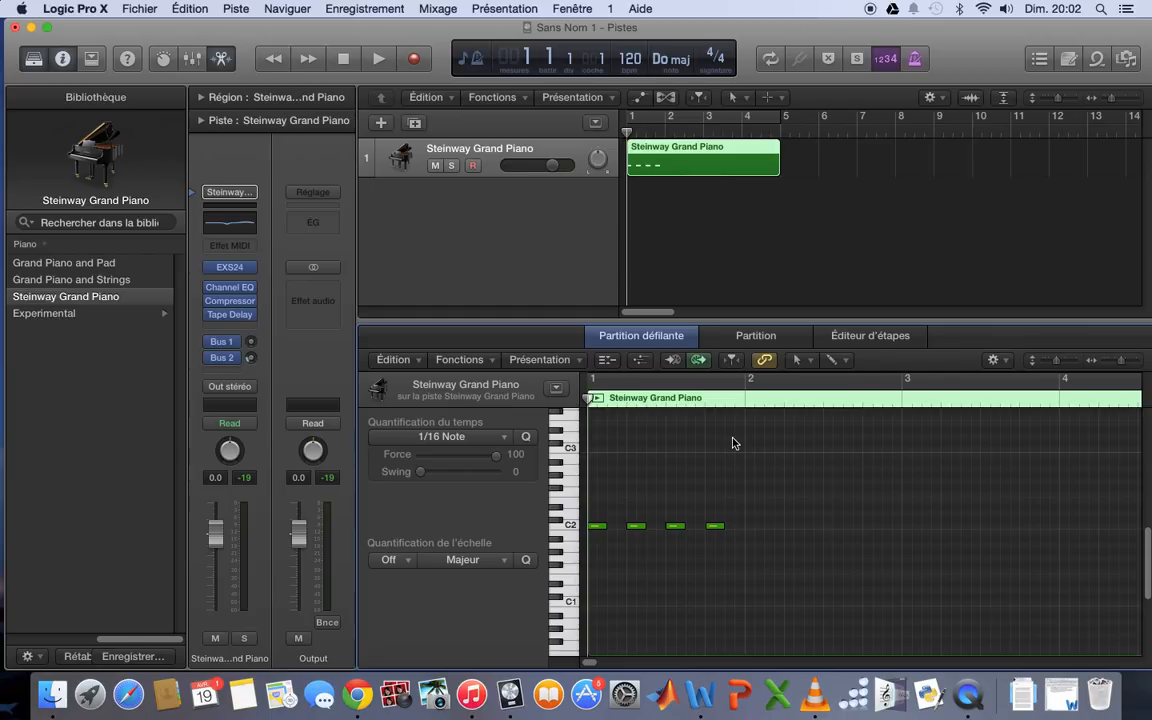
Select all four C2 notes in bar 1 with the Pointer tool
{"action": "left_click", "coordinate": [808, 361]}
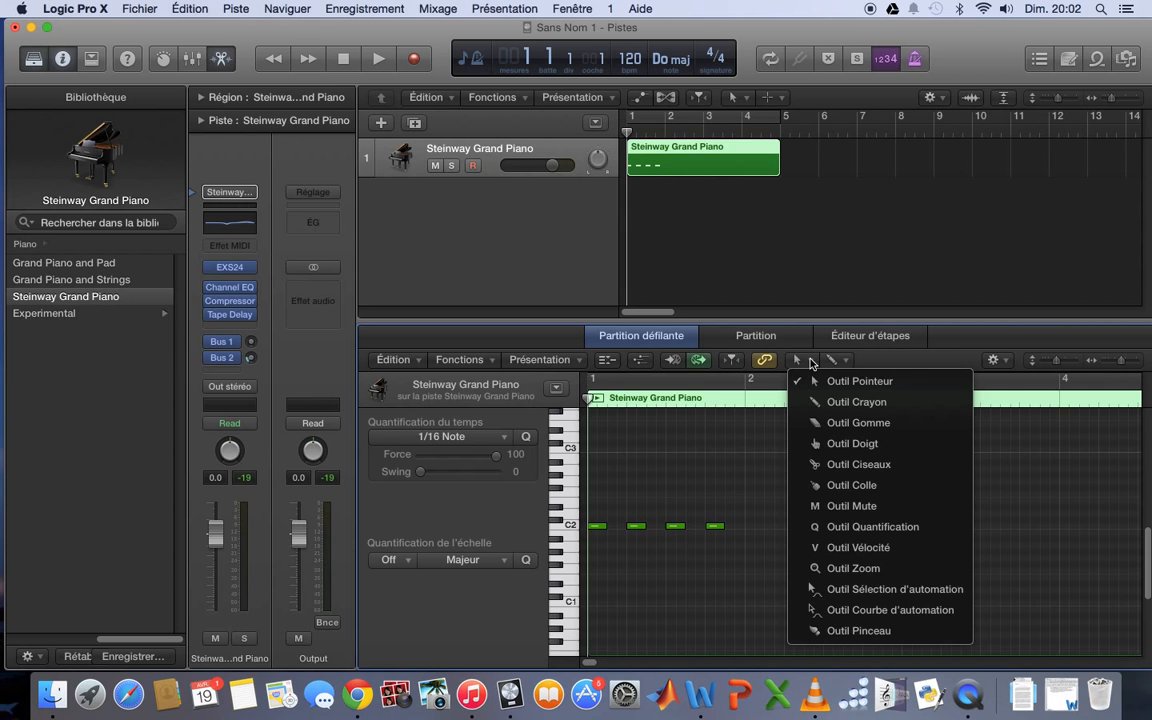
{"action": "left_click", "coordinate": [811, 363]}
{"action": "left_click_drag", "start_coordinate": [590, 521], "coordinate": [740, 495]}
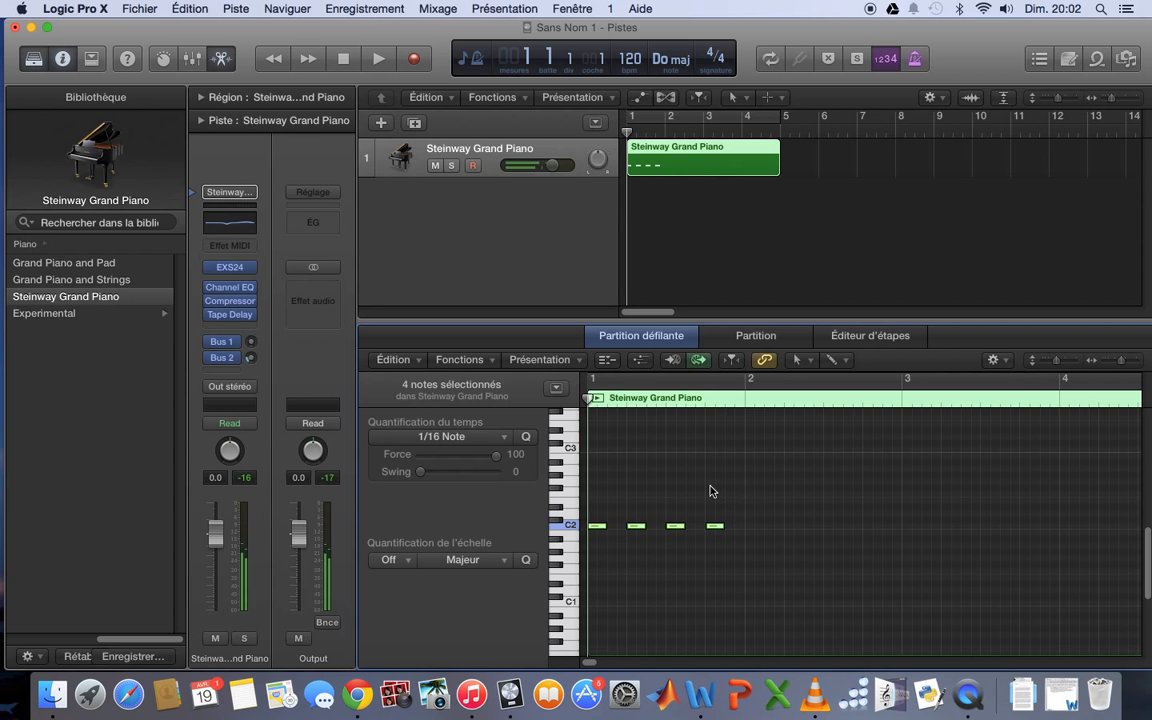
Add a G2 note on beat 4 of bar 1 with the Pencil as the secondary tool
{"action": "left_click", "coordinate": [831, 360]}
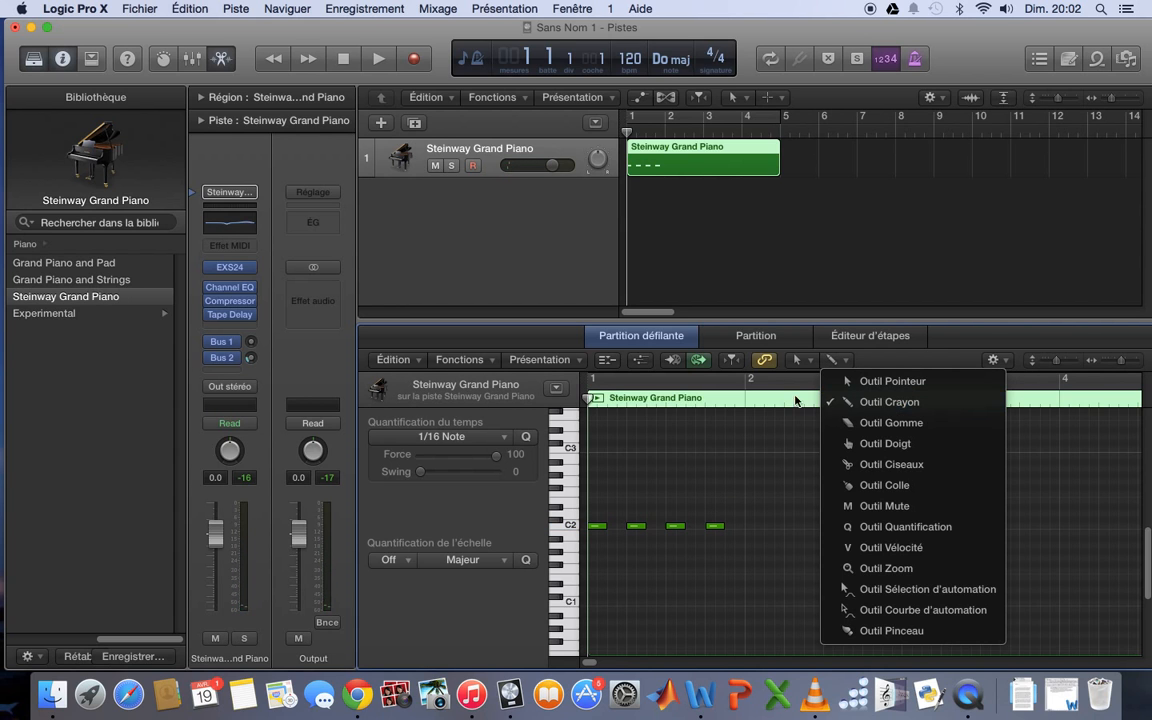
{"action": "left_click", "coordinate": [762, 455]}
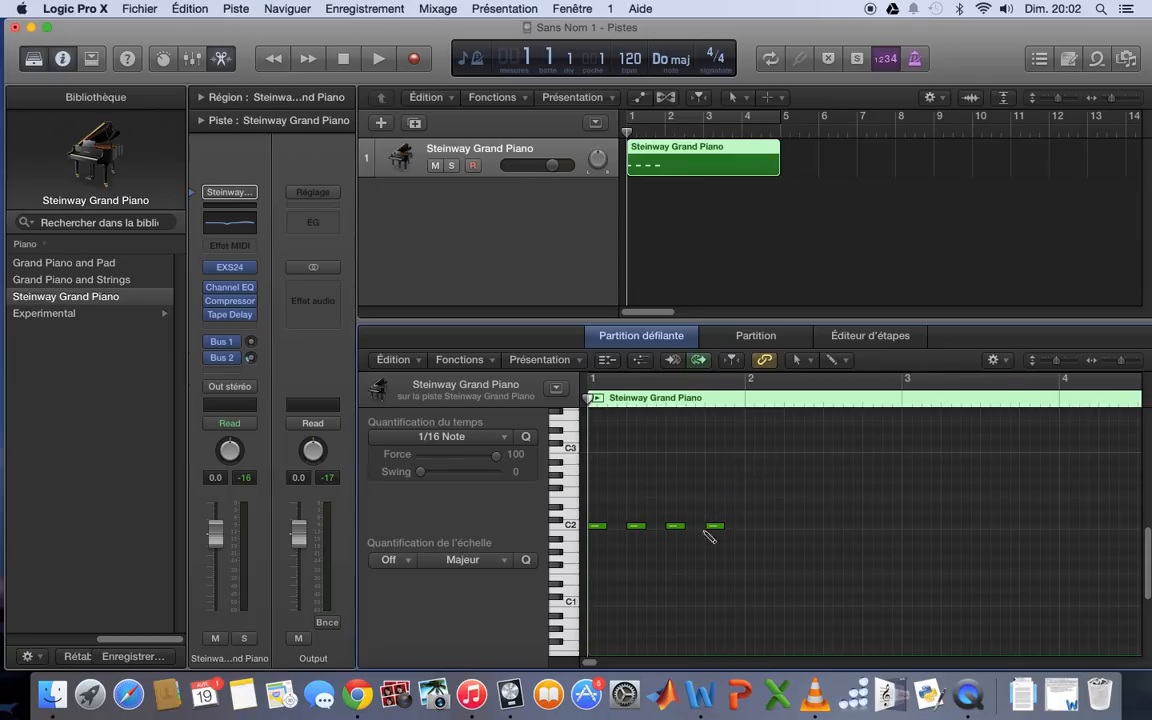
{"action": "left_click", "coordinate": [712, 482]}
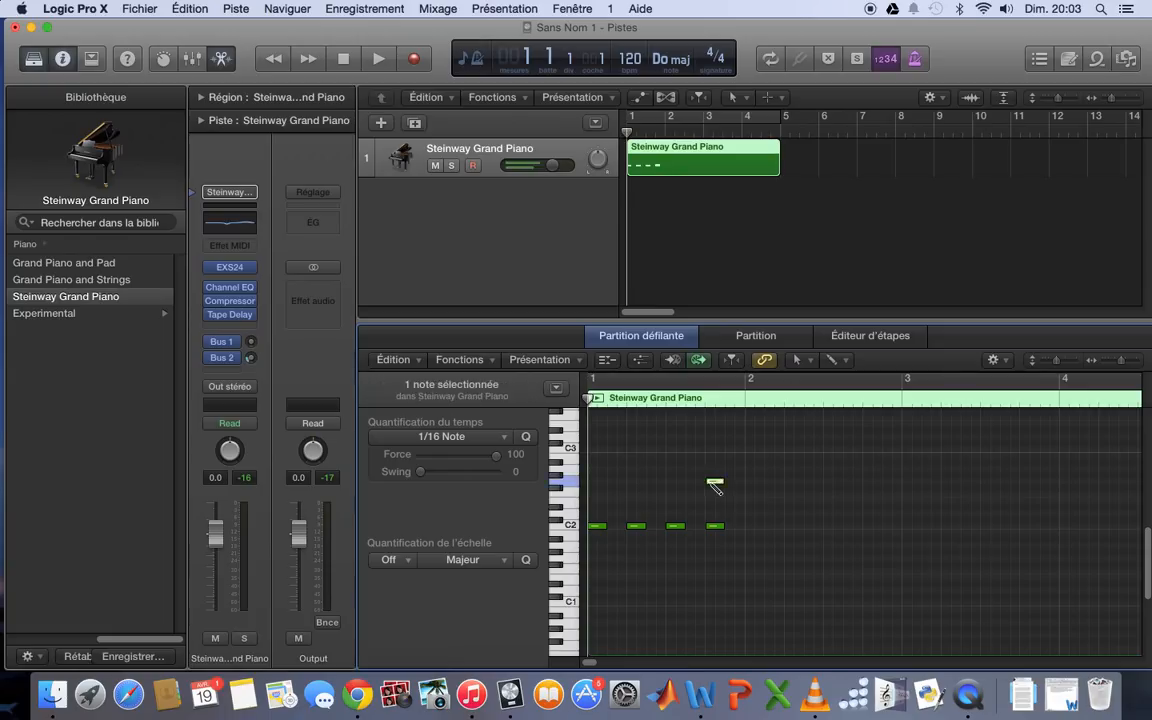
Add seven more notes at varied pitches from C2 to just above C3 across bars 1 and 2
{"action": "left_click", "coordinate": [717, 463]}
{"action": "left_click", "coordinate": [737, 449]}
{"action": "left_click", "coordinate": [714, 442]}
{"action": "left_click", "coordinate": [764, 481]}
{"action": "left_click", "coordinate": [773, 526]}
{"action": "left_click", "coordinate": [695, 507]}
{"action": "left_click", "coordinate": [675, 467]}
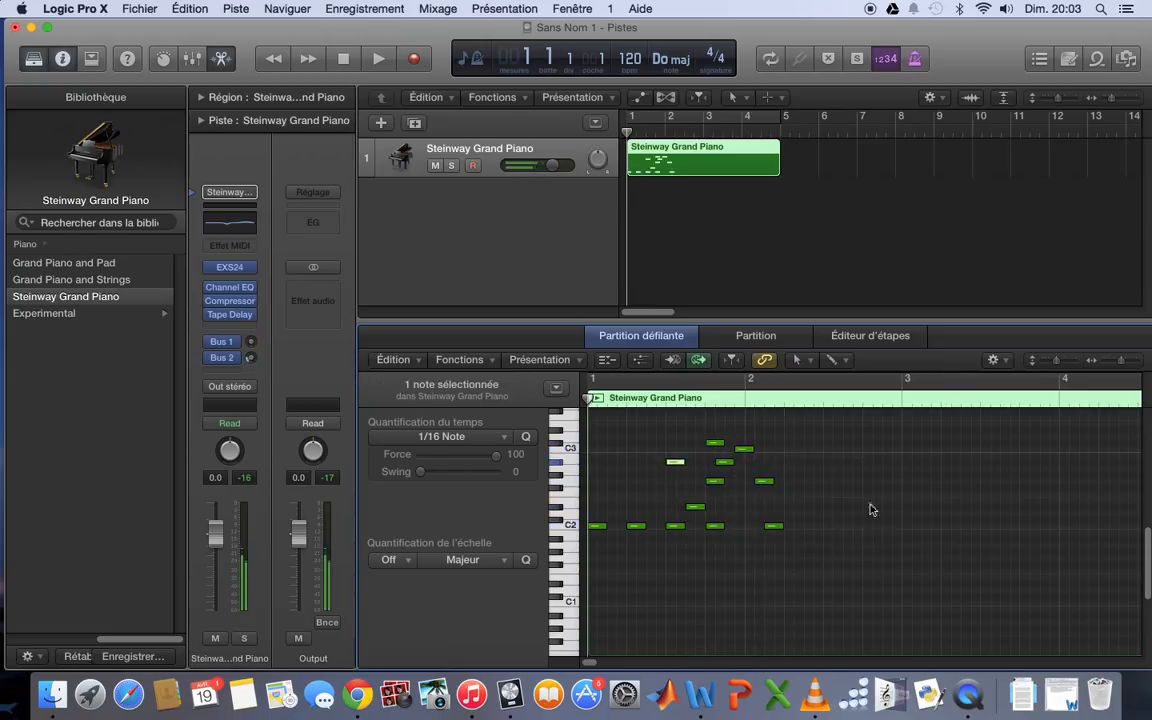
Select all the notes in the piano region and delete them
{"action": "left_click_drag", "start_coordinate": [810, 577], "coordinate": [610, 430]}
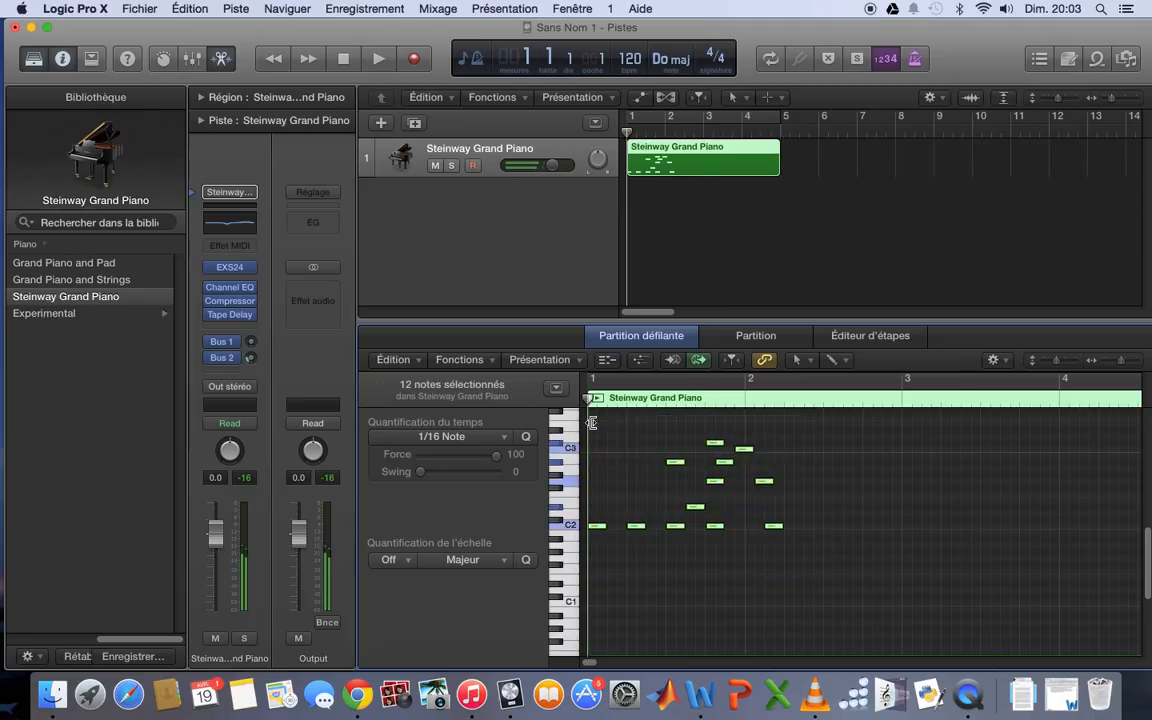
{"action": "key", "text": "BackSpace"}
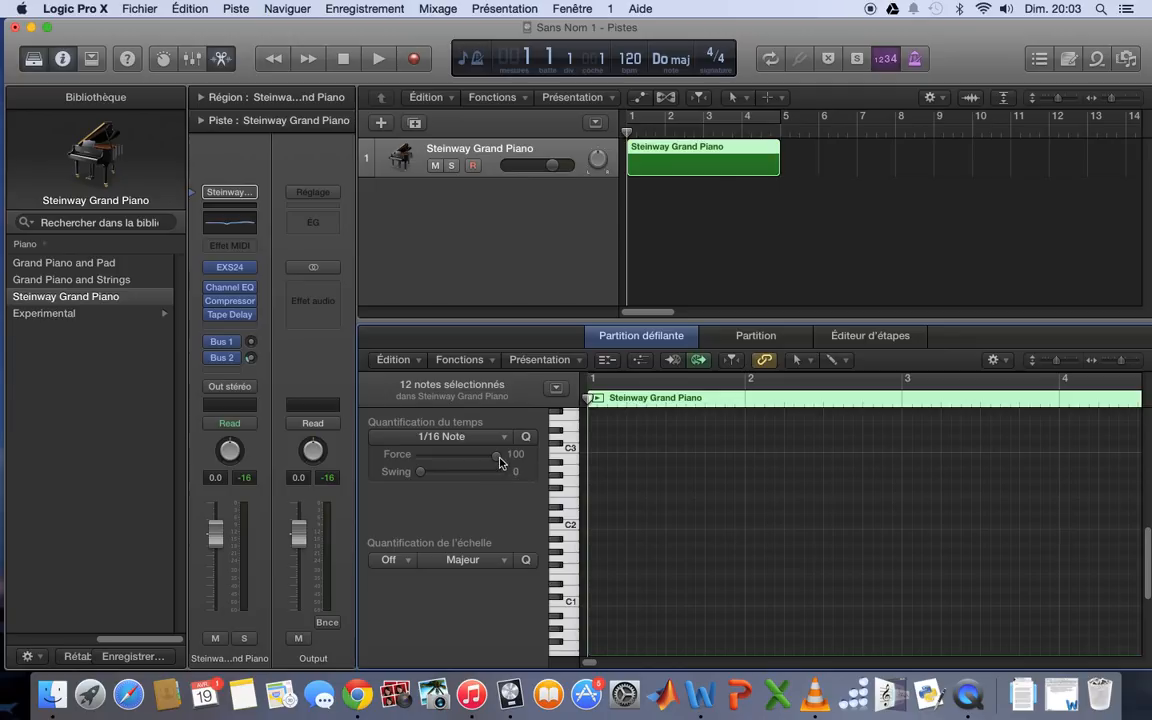
Enter a C2 note at the start of bar 1, lengthen it to one beat, and add three more notes of that length
{"action": "left_click", "coordinate": [597, 525]}
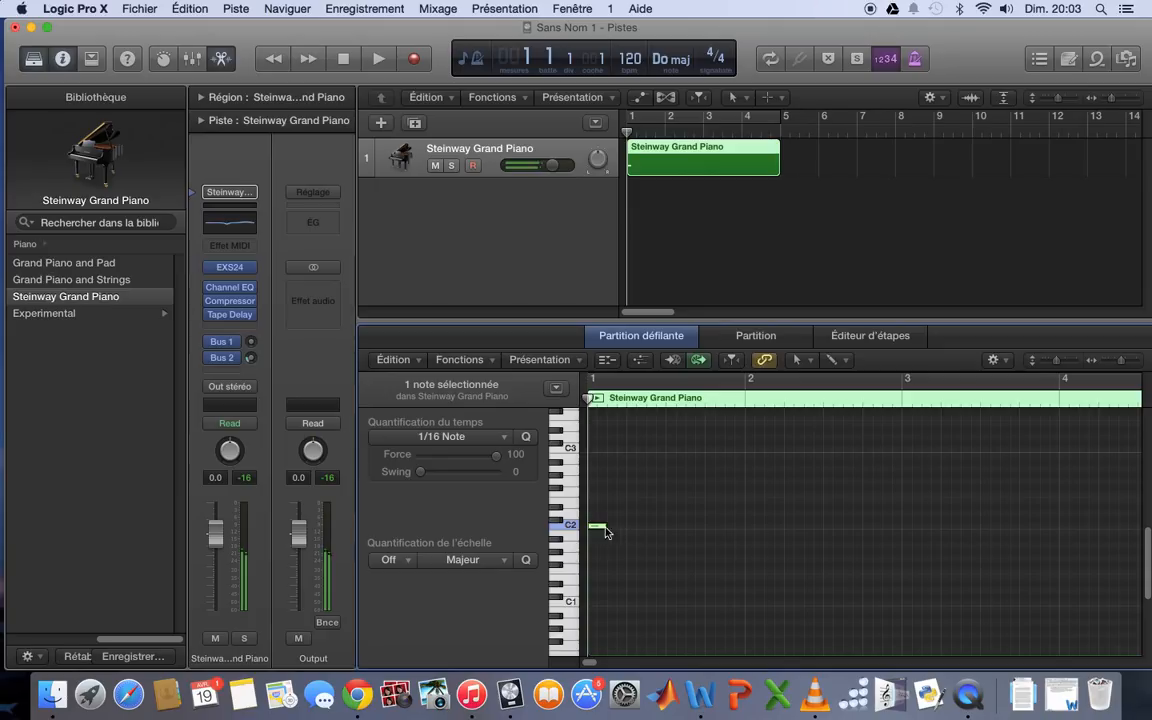
{"action": "left_click_drag", "start_coordinate": [600, 527], "coordinate": [622, 525]}
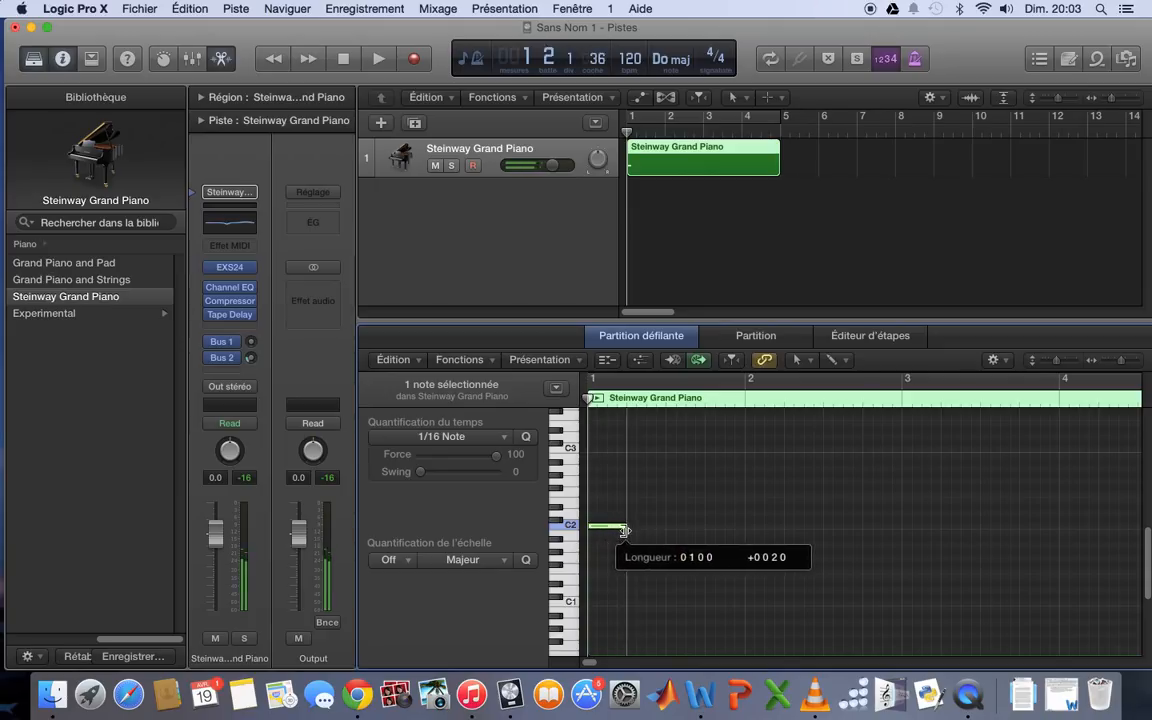
{"action": "left_click", "coordinate": [659, 501]}
{"action": "left_click", "coordinate": [757, 500]}
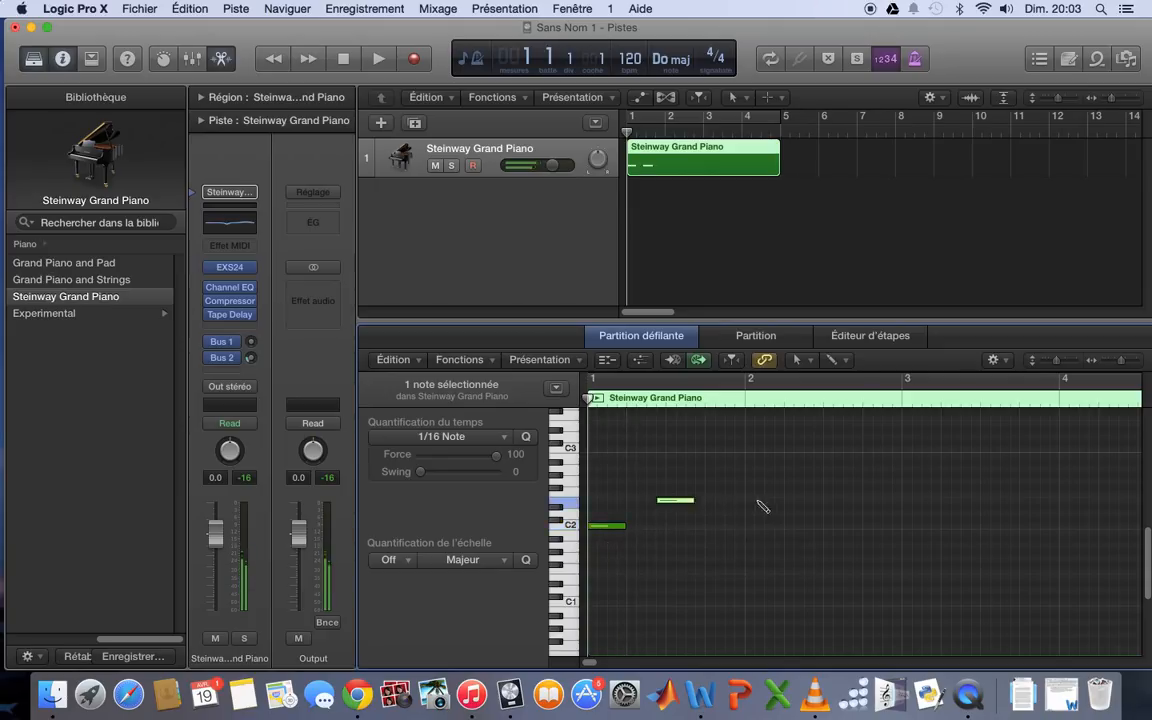
{"action": "left_click", "coordinate": [748, 456]}
Select the two notes in bar 1 together and delete them
{"action": "mouse_move", "coordinate": [591, 525]}
{"action": "left_mouse_down"}
{"action": "mouse_move", "coordinate": [609, 531]}
{"action": "mouse_move", "coordinate": [724, 450]}
{"action": "left_mouse_up"}
{"action": "key", "text": "Delete"}
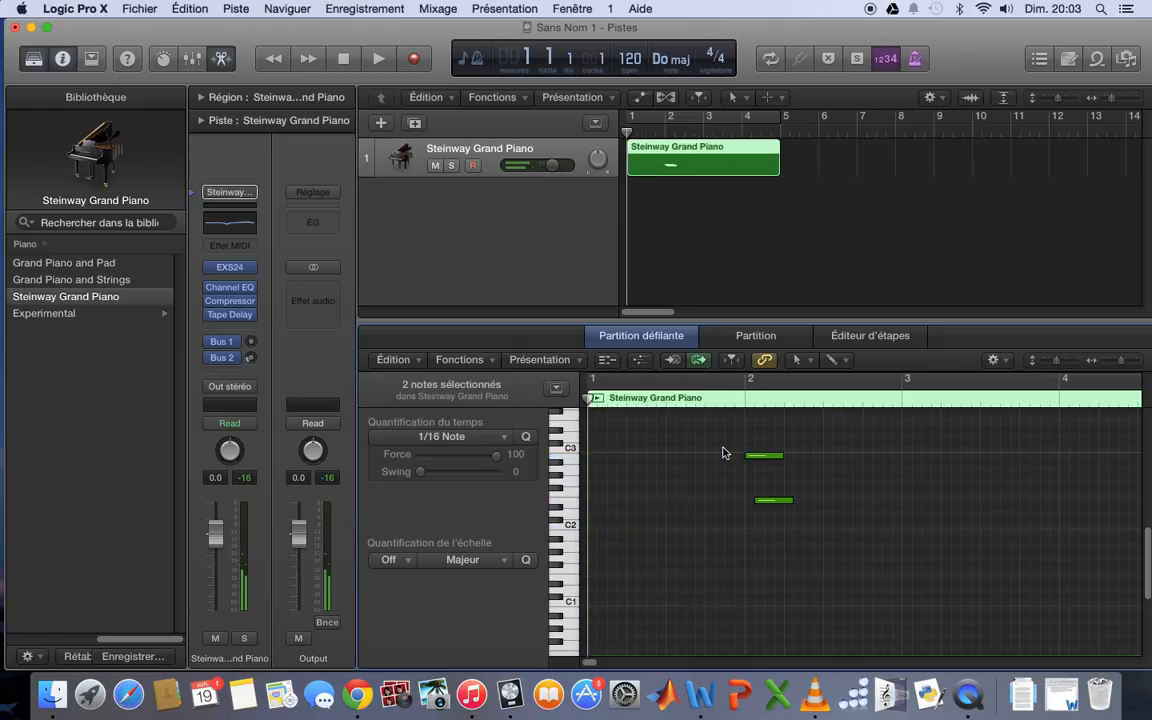
Add three one-beat notes at different pitches in the second half of bar 1
{"action": "left_click", "coordinate": [663, 462]}
{"action": "left_click", "coordinate": [674, 532]}
{"action": "left_click", "coordinate": [710, 513]}
Build a multiple selection of the beat 4 note and the two bar 2 notes, and delete it
{"action": "left_click", "coordinate": [723, 513]}
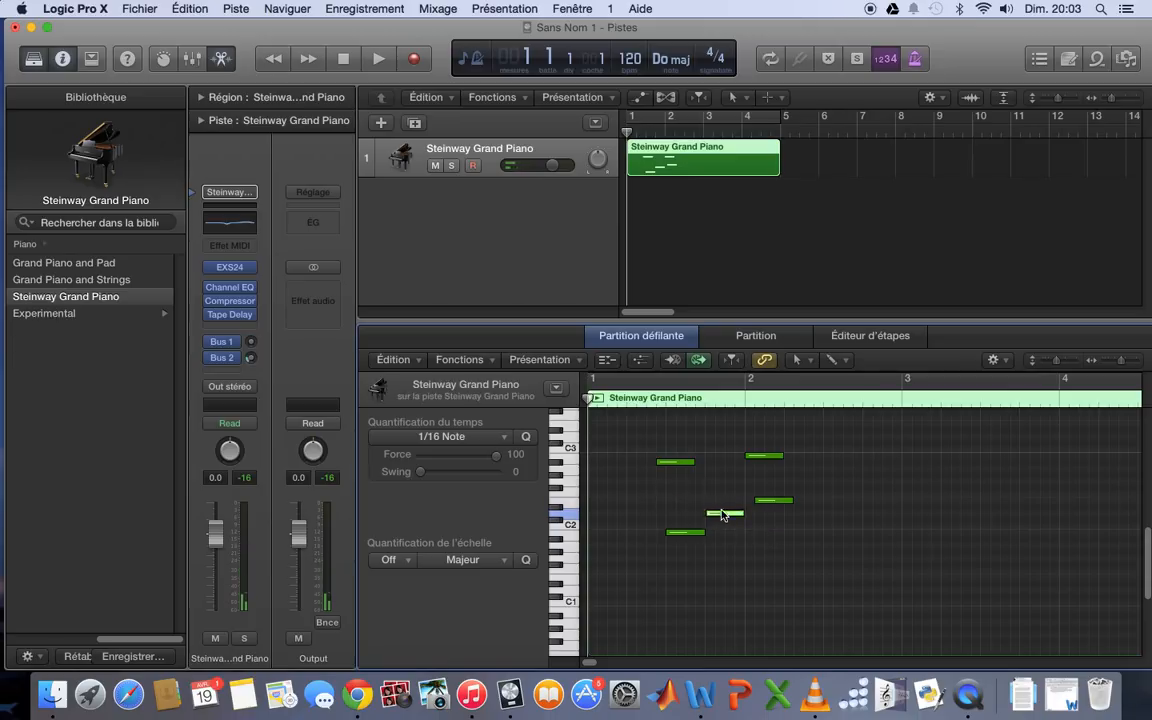
{"action": "left_click", "coordinate": [767, 457], "text": "shift"}
{"action": "left_click", "coordinate": [785, 501], "text": "shift"}
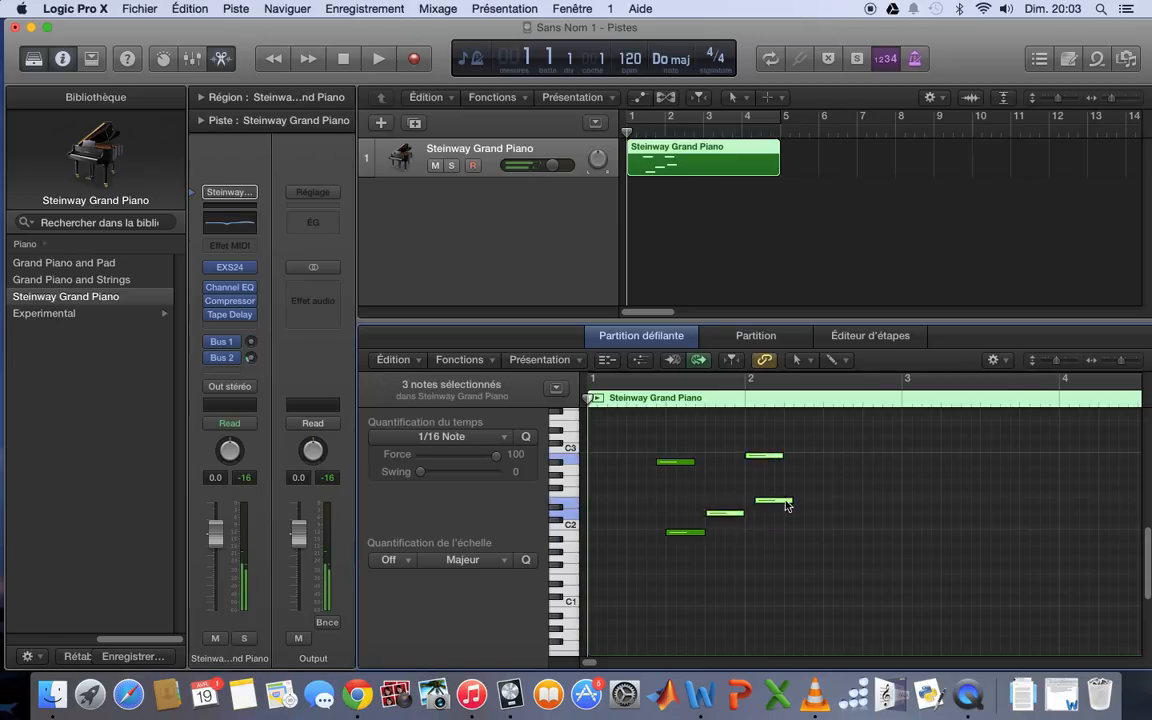
{"action": "key", "text": "Delete"}
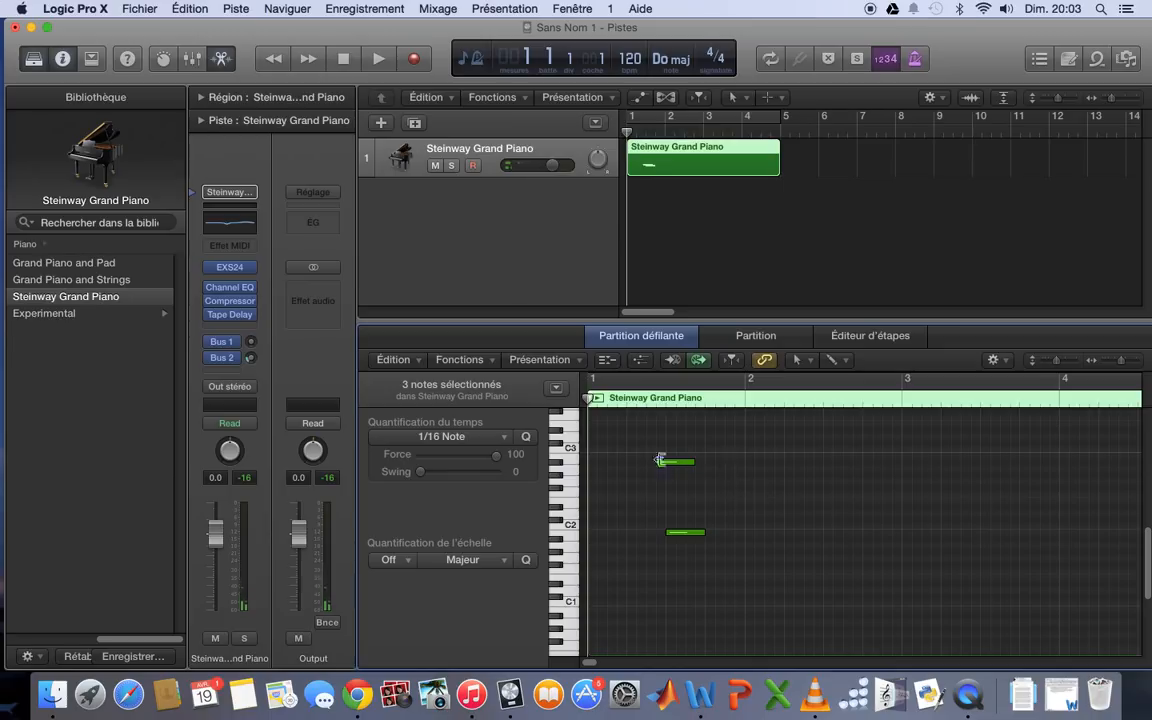
Select the two remaining notes around beat 3 of bar 1 and delete them
{"action": "left_click_drag", "start_coordinate": [667, 425], "coordinate": [708, 614]}
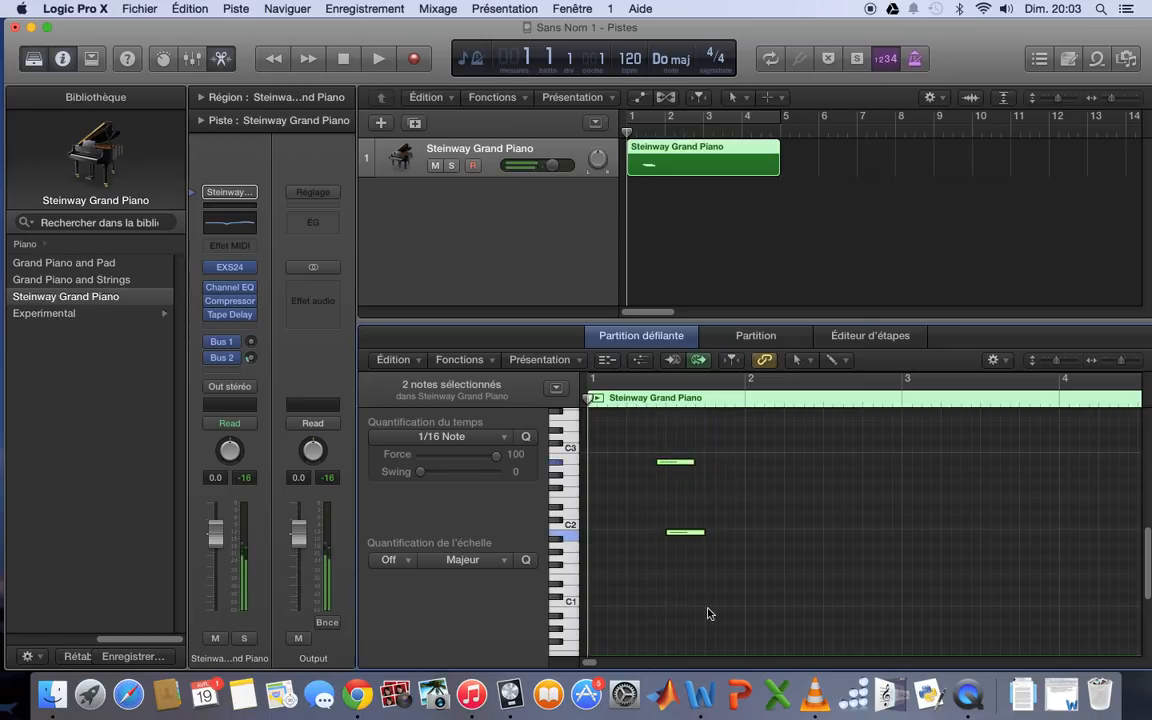
{"action": "key", "text": "Delete"}
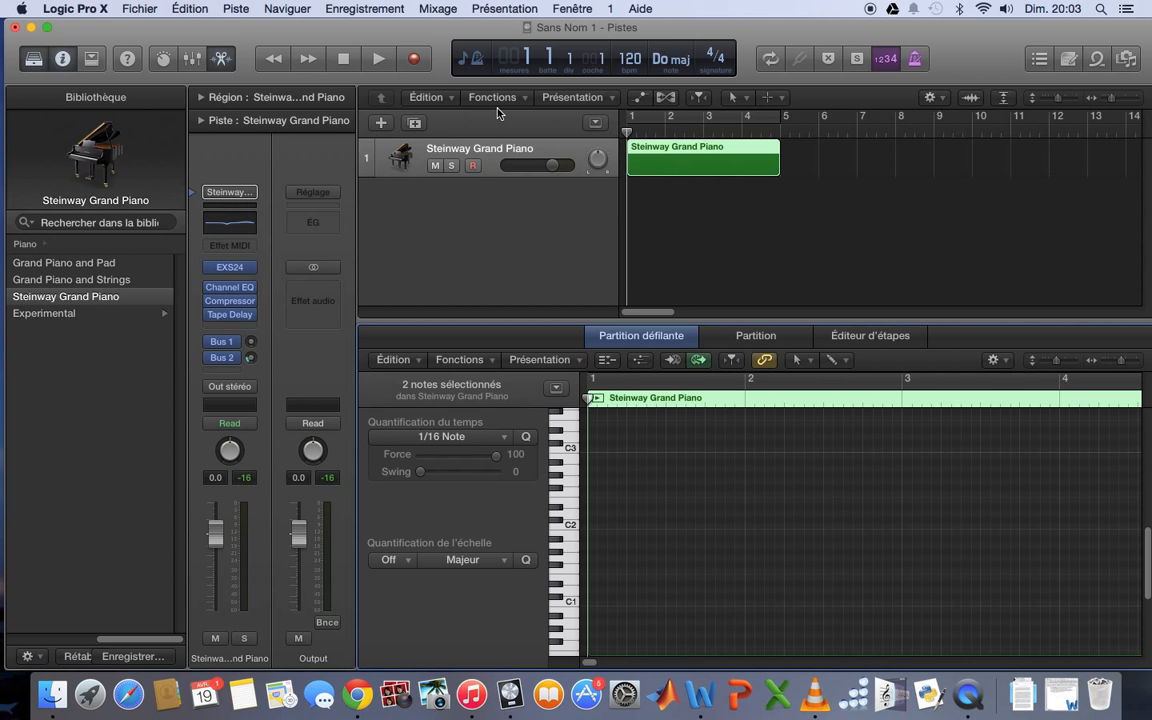
Play the project from bar 1, stop playback and return the playhead to the start
{"action": "left_click_drag", "start_coordinate": [403, 35], "coordinate": [398, 35]}
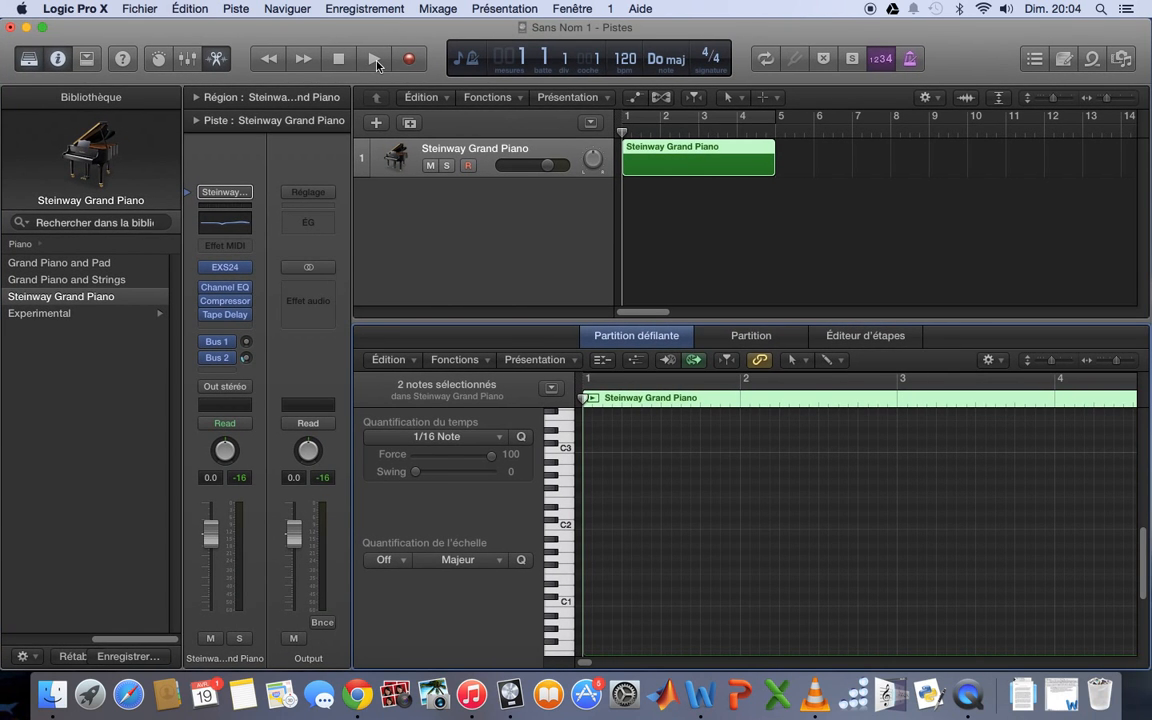
{"action": "left_click", "coordinate": [376, 62]}
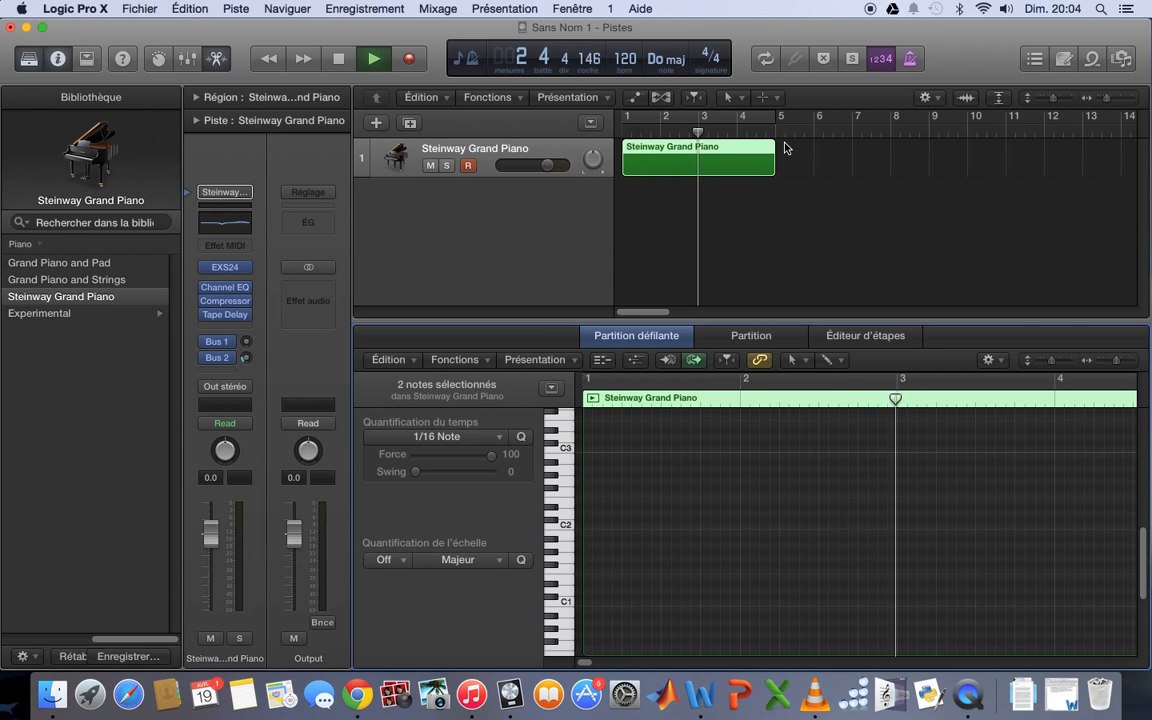
{"action": "left_click", "coordinate": [340, 59]}
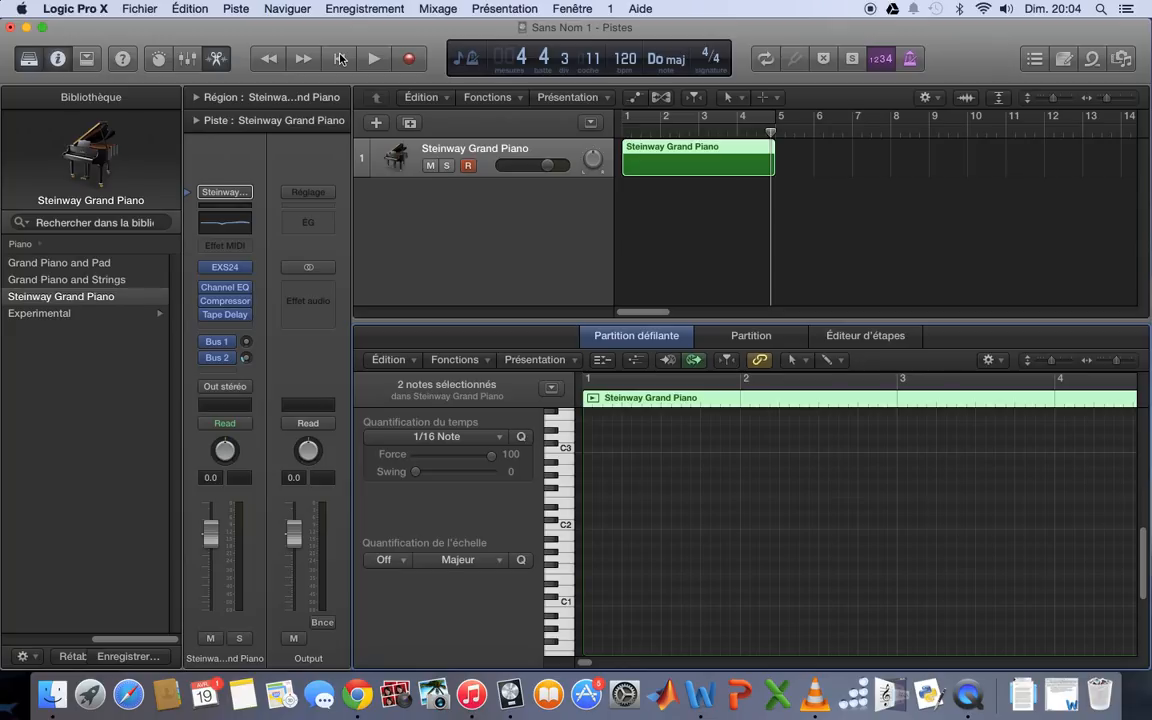
{"action": "left_click", "coordinate": [340, 59]}
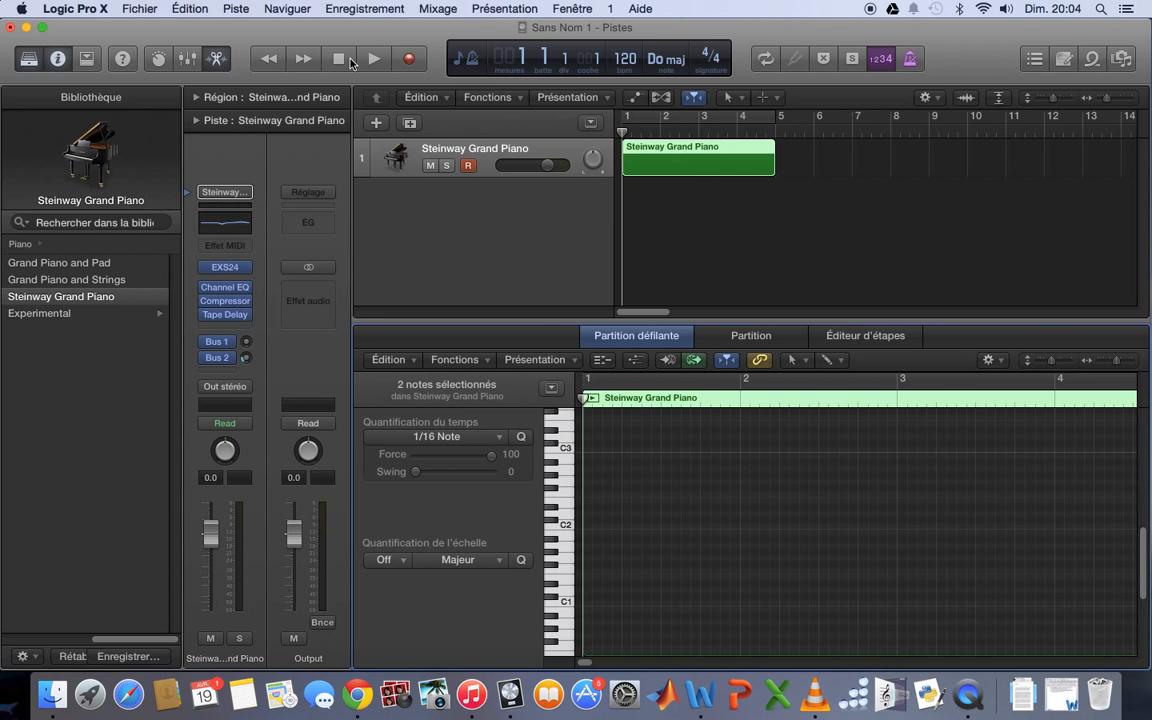
Enlarge the tracks area and extend the Steinway Grand Piano region to eight bars
{"action": "left_click_drag", "start_coordinate": [665, 320], "coordinate": [665, 483]}
{"action": "left_click_drag", "start_coordinate": [772, 163], "coordinate": [893, 175]}
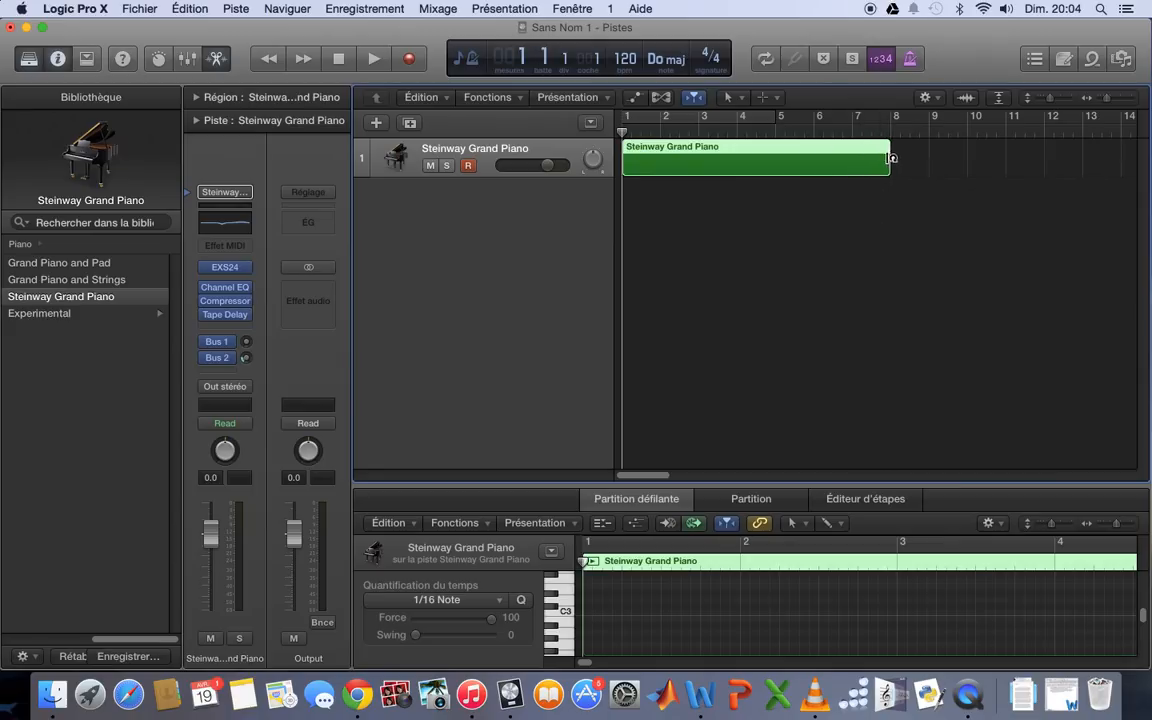
{"action": "left_click_drag", "start_coordinate": [890, 160], "coordinate": [925, 168]}
{"action": "left_click", "coordinate": [828, 239]}
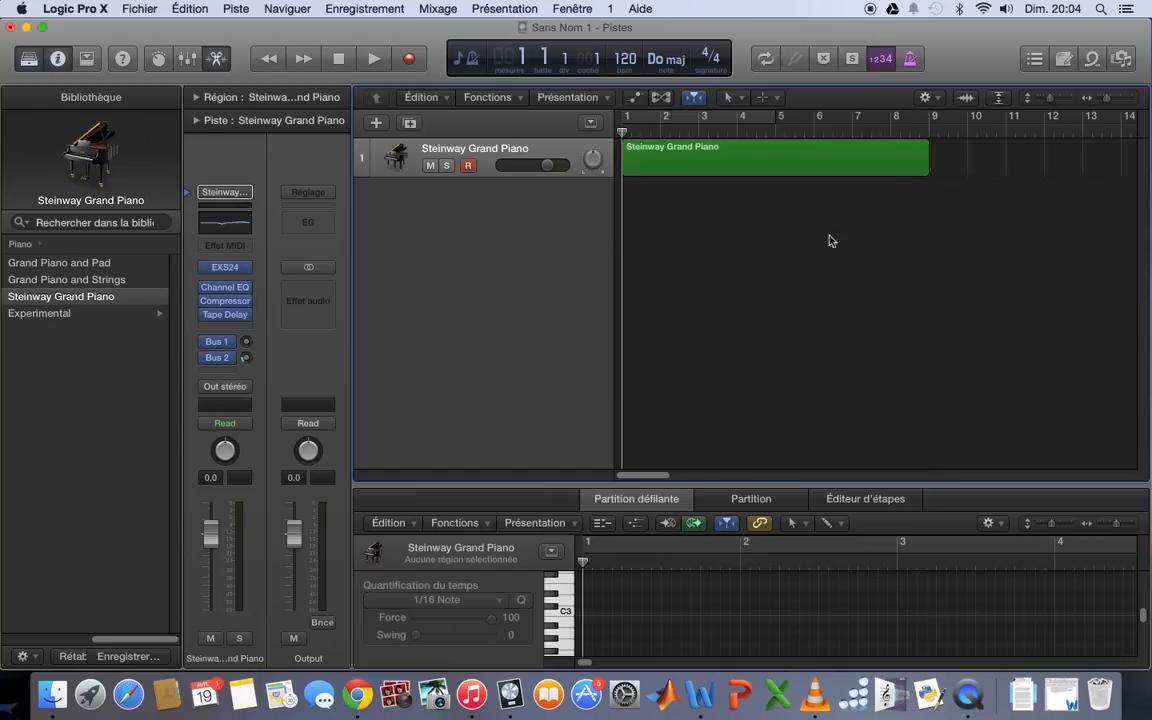
Turn on cycle mode and set the cycle range from bar 5 to bar 9
{"action": "left_click", "coordinate": [783, 121]}
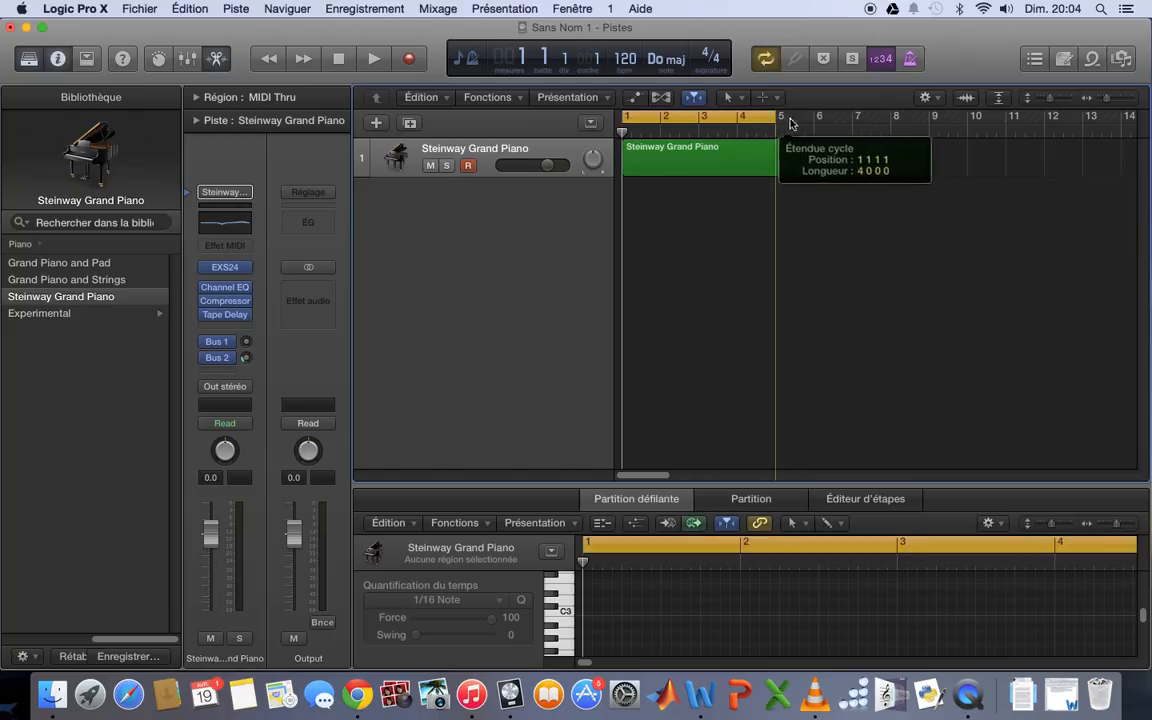
{"action": "left_click_drag", "start_coordinate": [783, 121], "coordinate": [810, 126]}
{"action": "left_click_drag", "start_coordinate": [812, 127], "coordinate": [928, 122]}
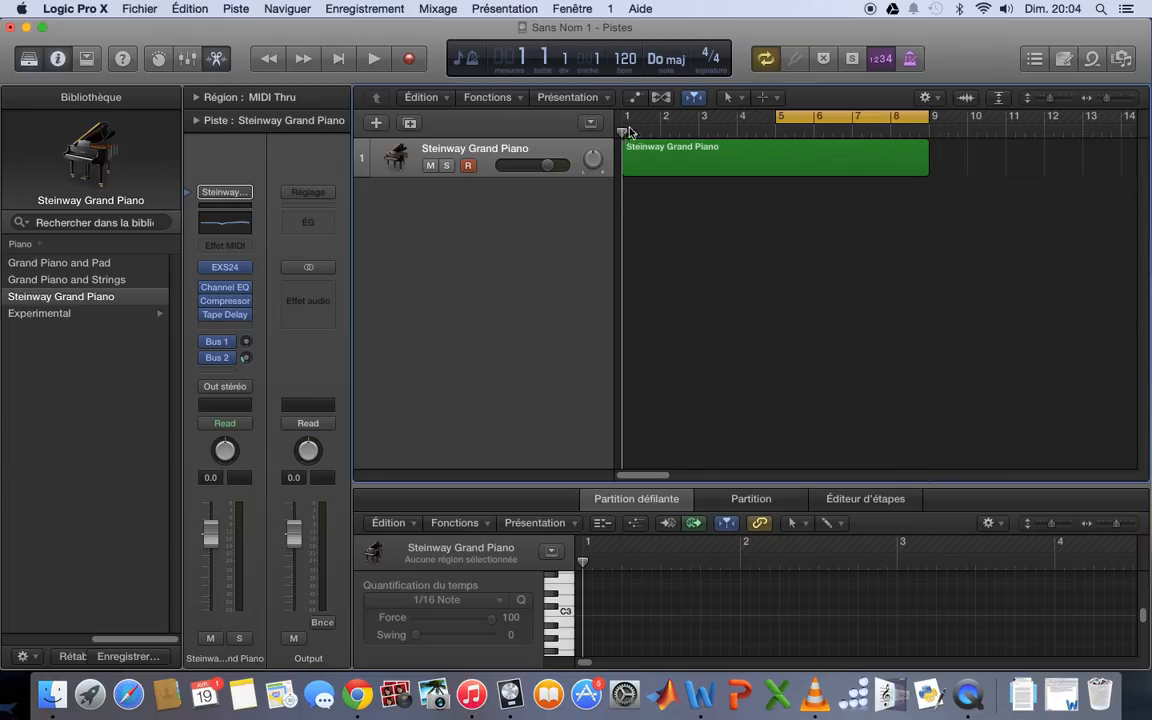
Play the cycle range twice, stopping playback each time
{"action": "left_click", "coordinate": [376, 59]}
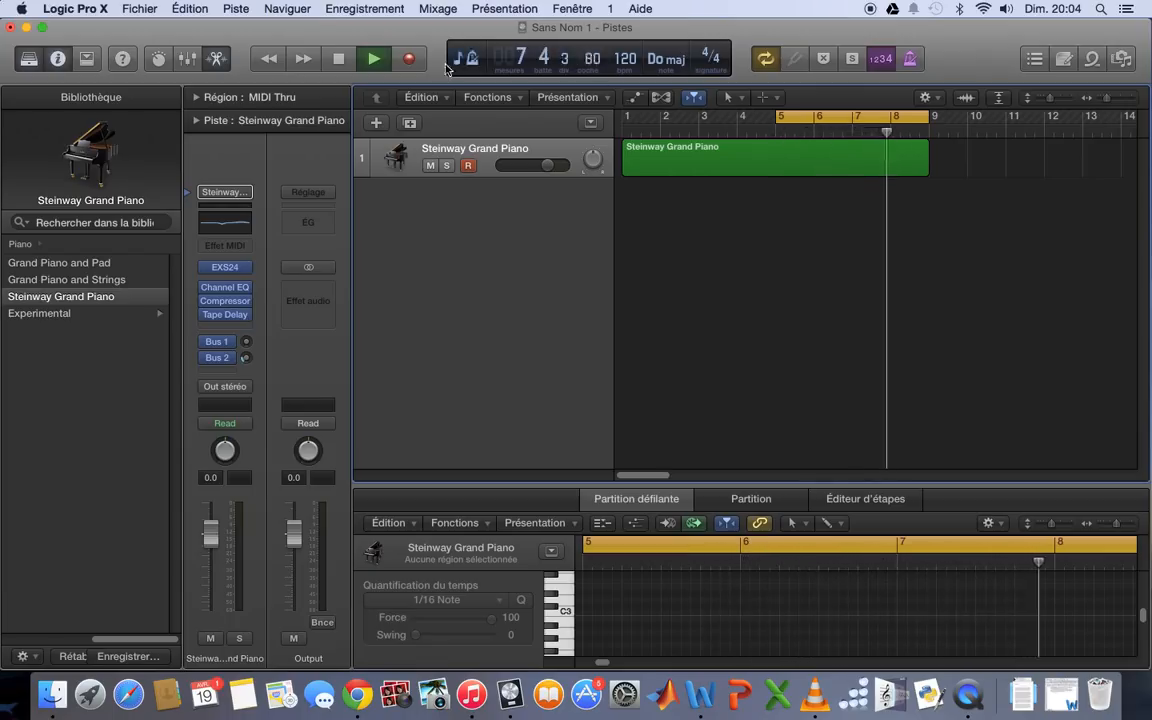
{"action": "key", "text": "space"}
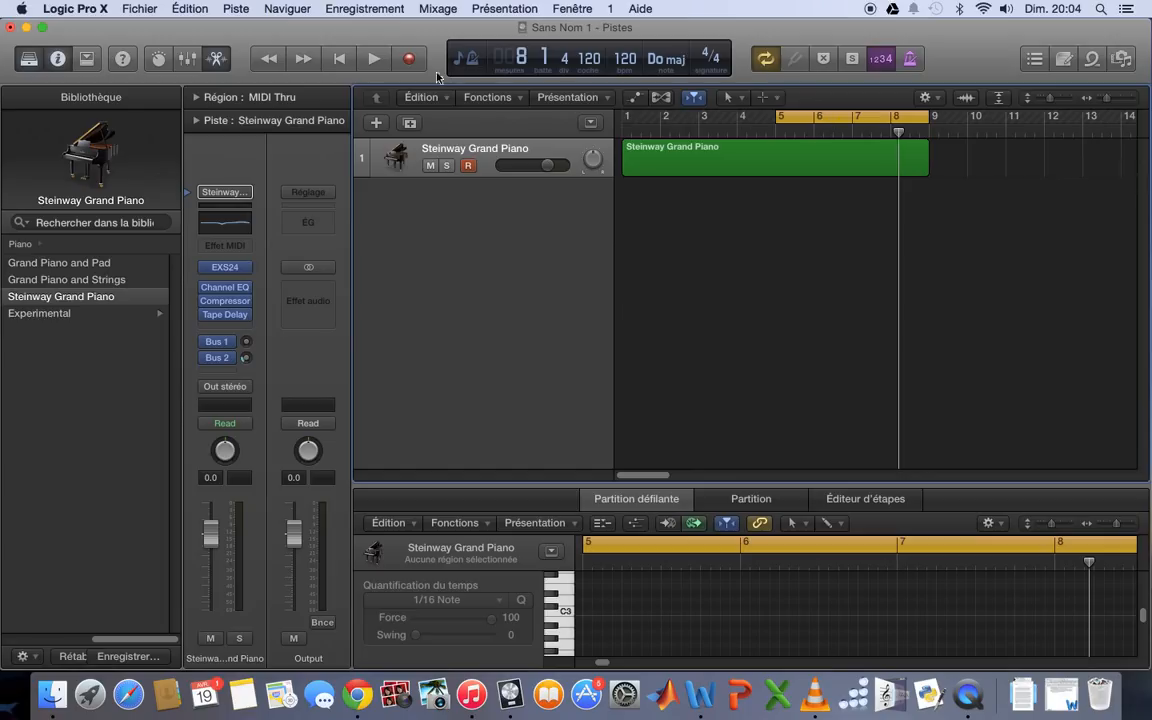
{"action": "left_click", "coordinate": [375, 58]}
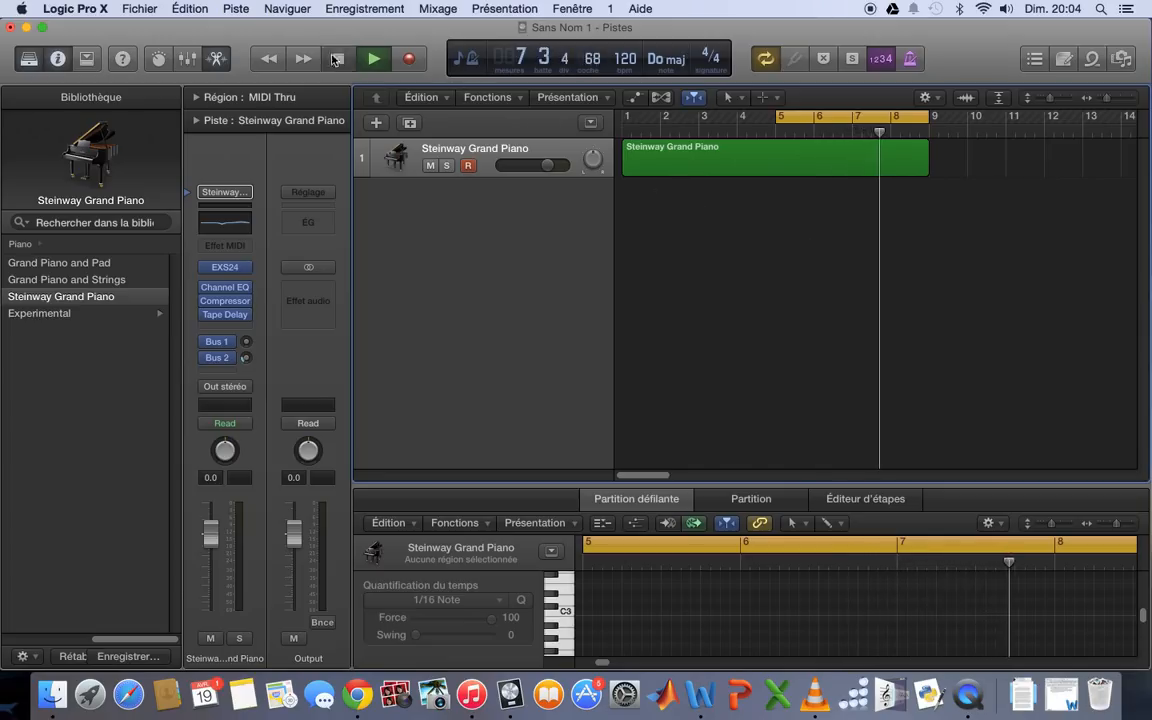
{"action": "key", "text": "space"}
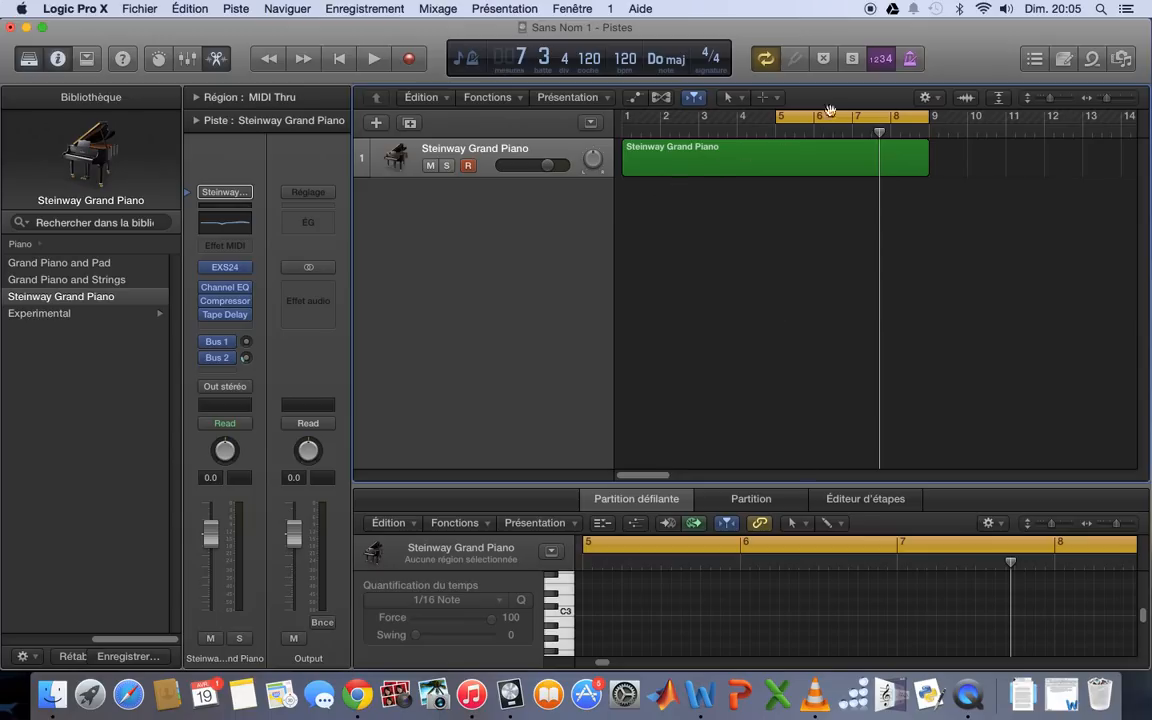
Return the playhead to bar 1 and turn off cycle mode
{"action": "left_click", "coordinate": [622, 133]}
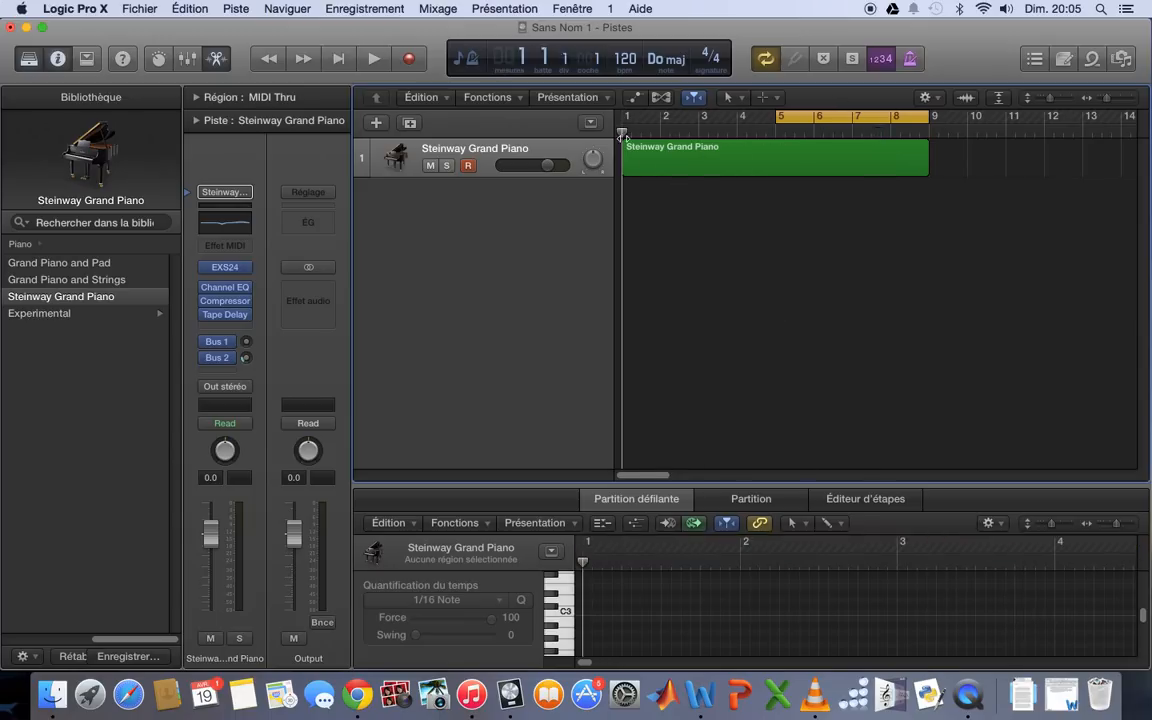
{"action": "left_click", "coordinate": [835, 118]}
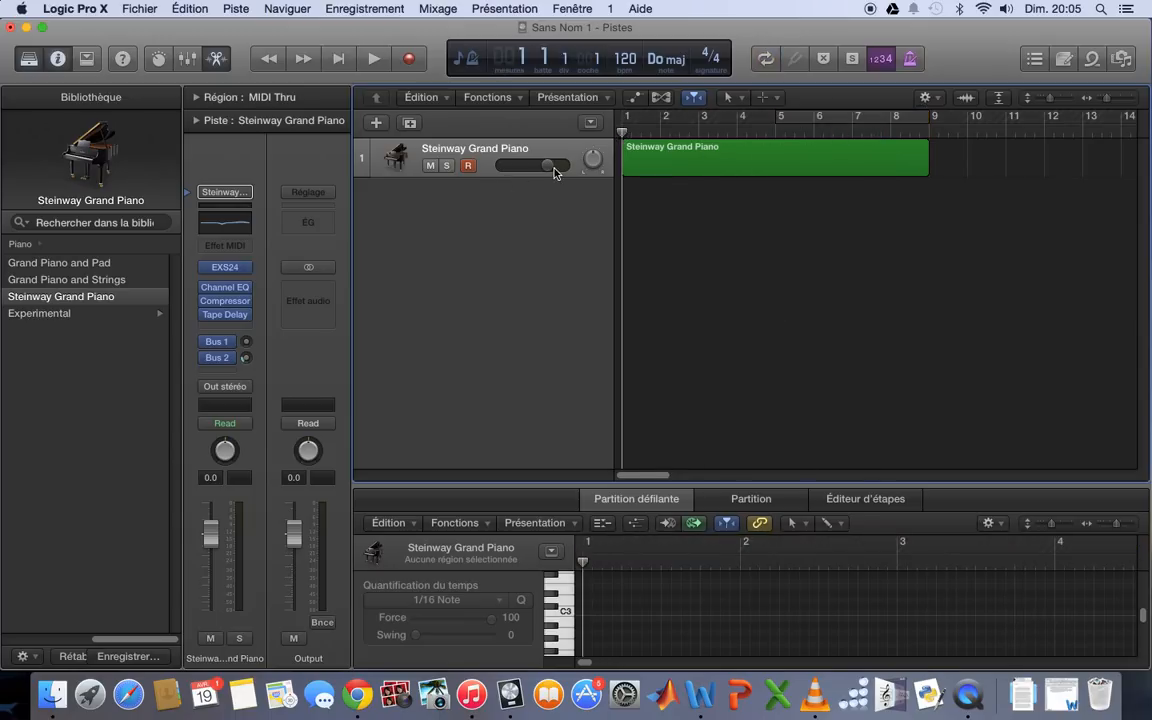
Set the piano track's volume to -0.9 and pan to +4, and reduce the tracks area's vertical and horizontal zoom
{"action": "left_click_drag", "start_coordinate": [548, 166], "coordinate": [593, 157]}
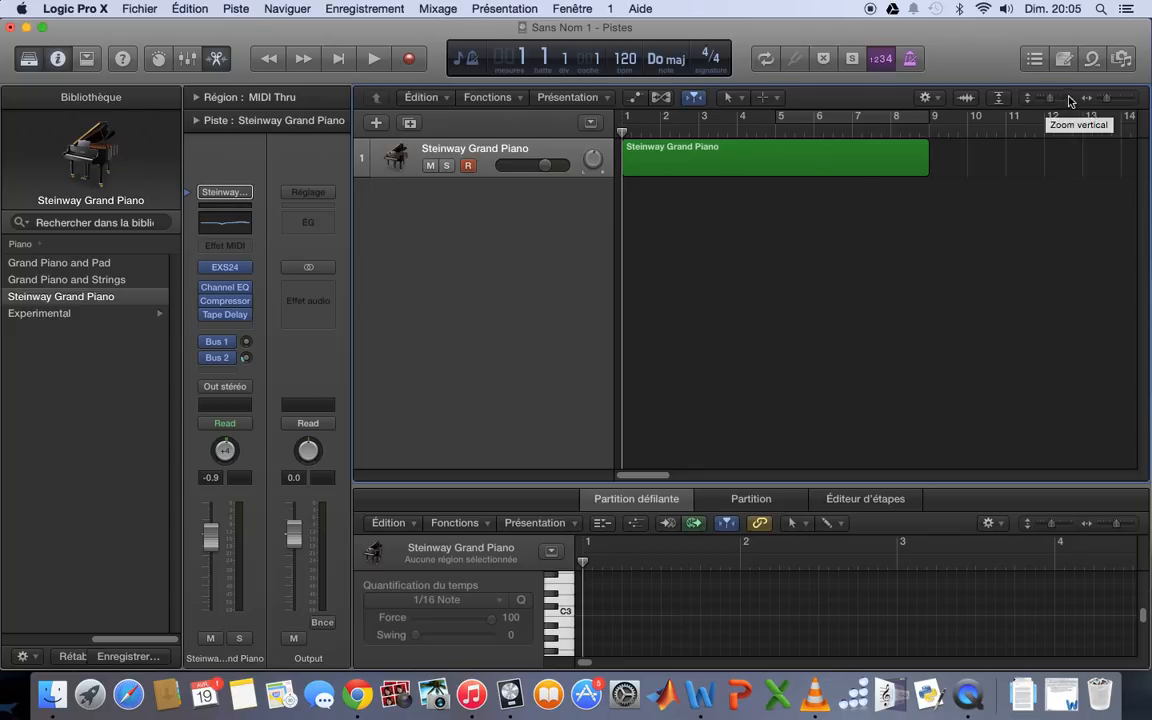
{"action": "left_click_drag", "start_coordinate": [1052, 98], "coordinate": [1038, 100]}
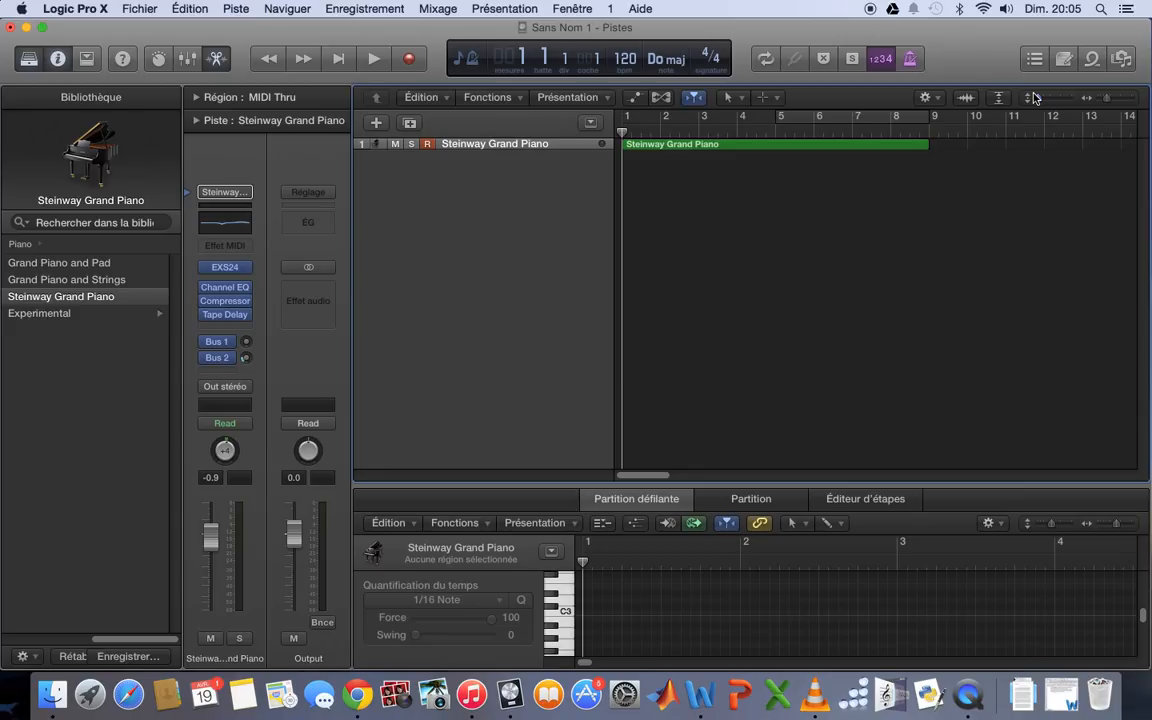
{"action": "left_click_drag", "start_coordinate": [1038, 98], "coordinate": [1110, 101]}
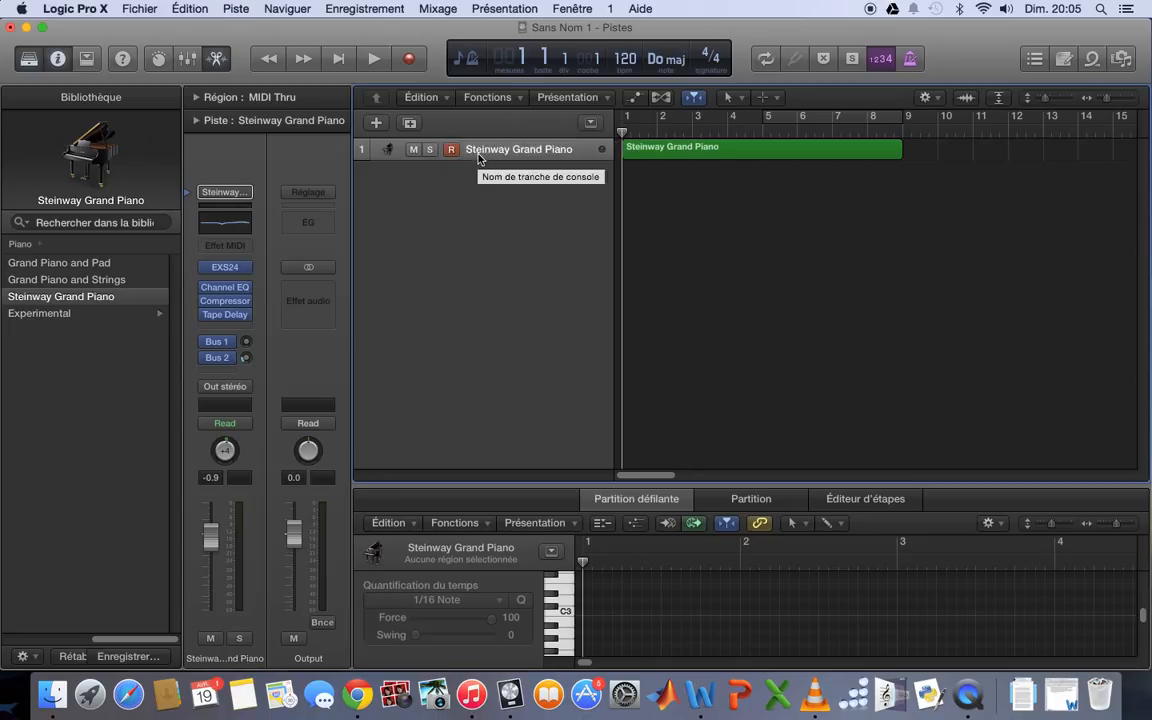
Create one new software instrument track and assign it the Classic Clean guitar sound
{"action": "left_click", "coordinate": [384, 126]}
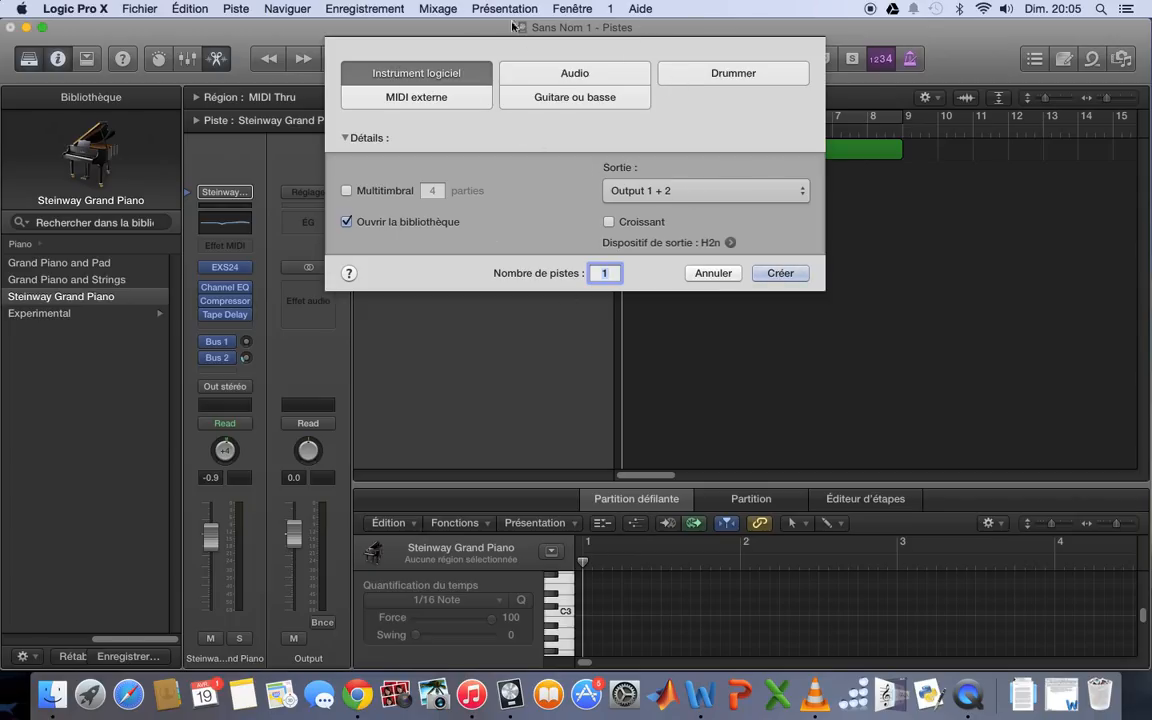
{"action": "left_click", "coordinate": [789, 272]}
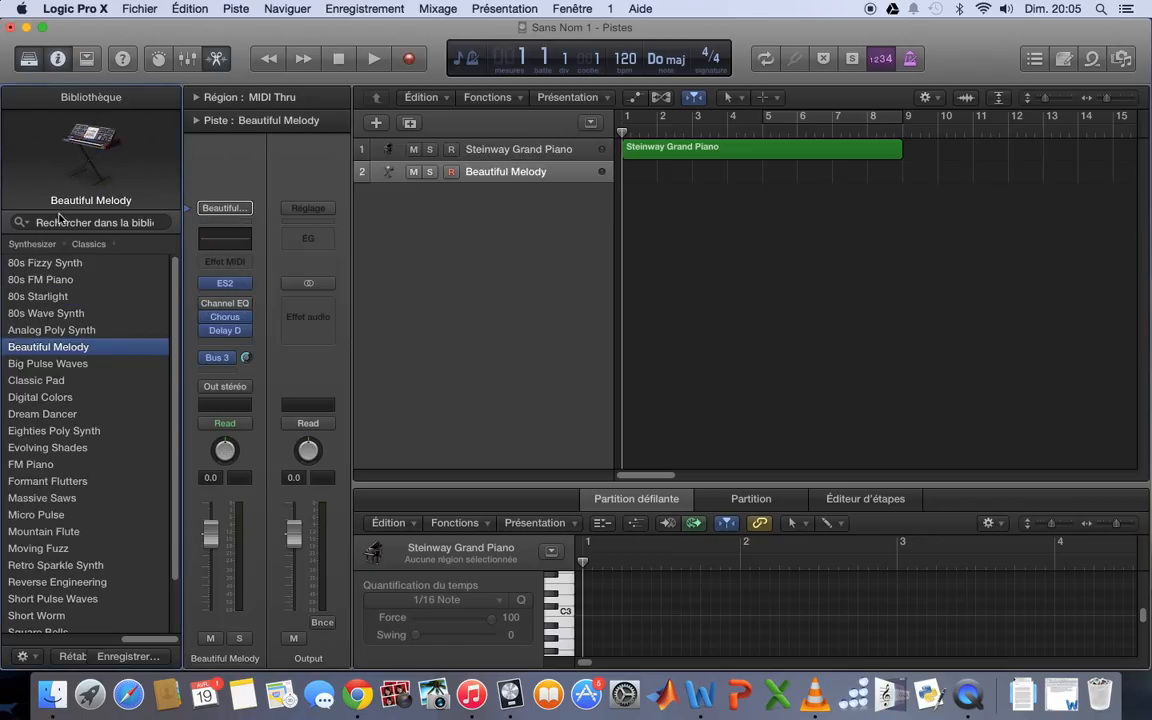
{"action": "left_click", "coordinate": [33, 246]}
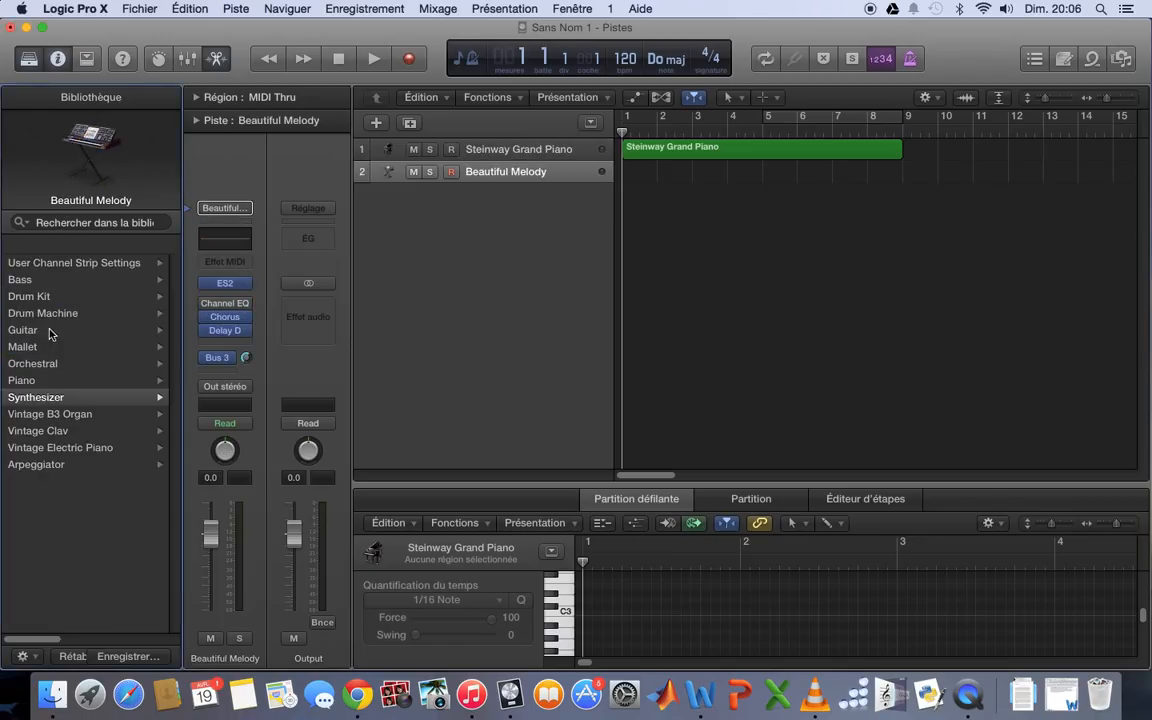
{"action": "left_click", "coordinate": [48, 329]}
{"action": "left_click", "coordinate": [40, 330]}
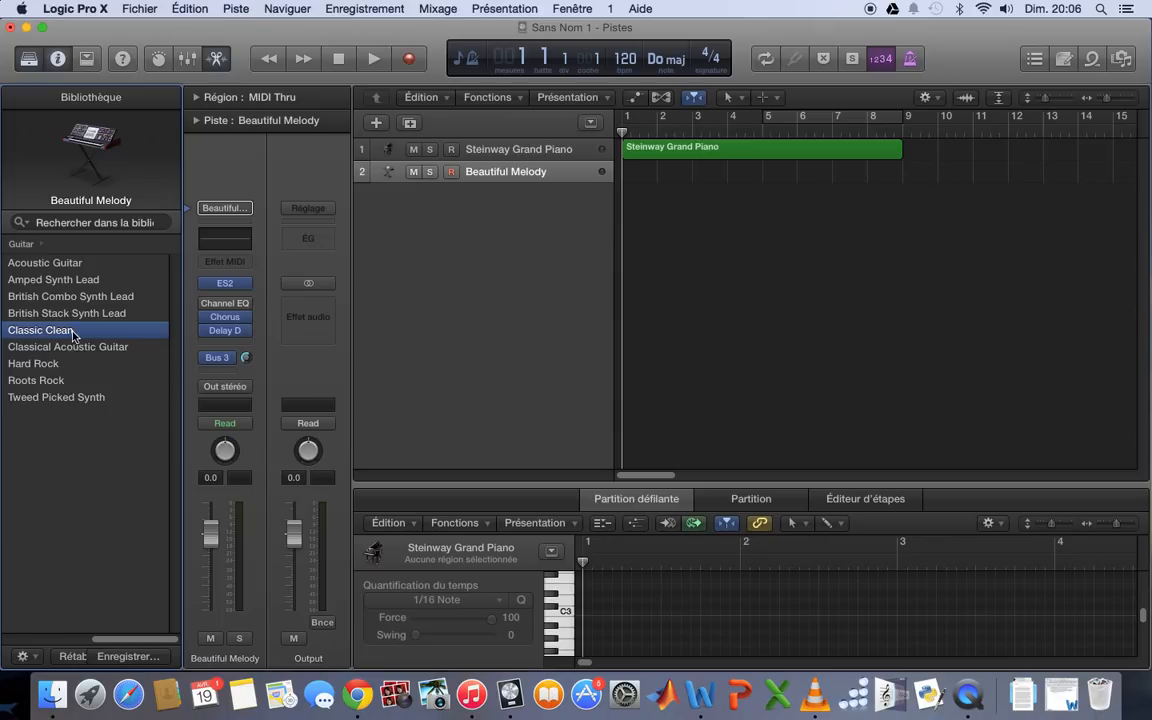
Create an empty four-bar MIDI region at bar 1 of the Classic Clean track and select it
{"action": "right_click", "coordinate": [637, 176]}
{"action": "left_click", "coordinate": [690, 178]}
{"action": "left_click_drag", "start_coordinate": [652, 172], "coordinate": [795, 195]}
{"action": "left_click", "coordinate": [840, 219]}
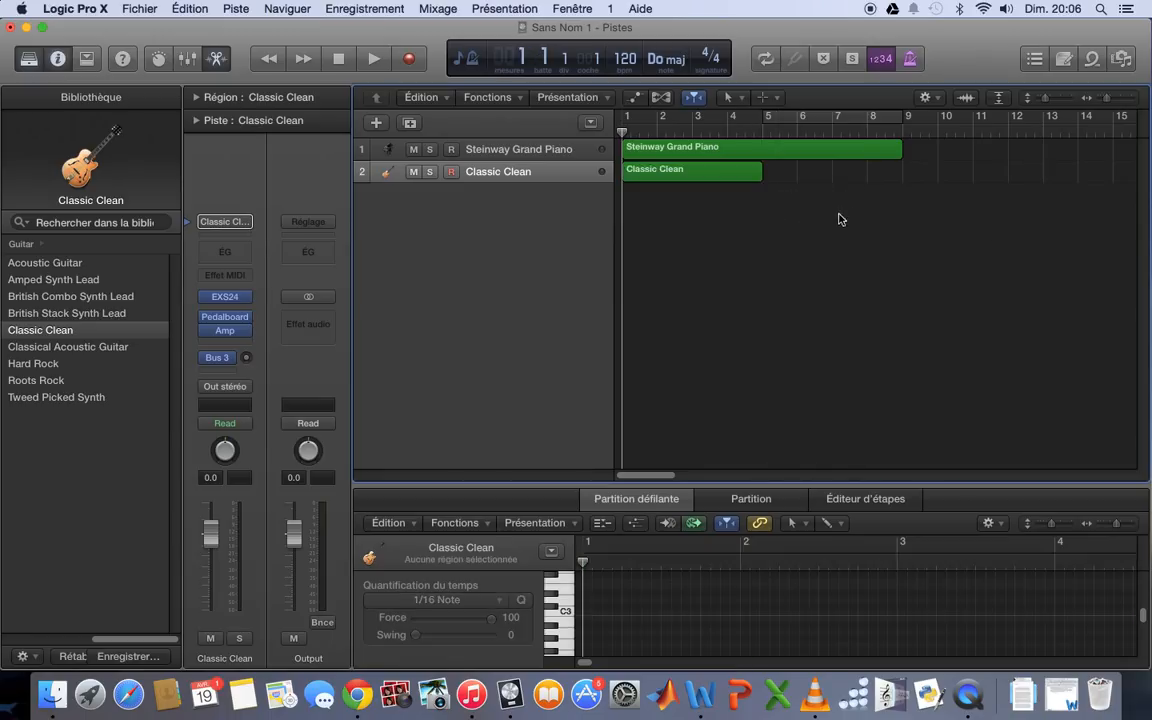
{"action": "left_click", "coordinate": [740, 172]}
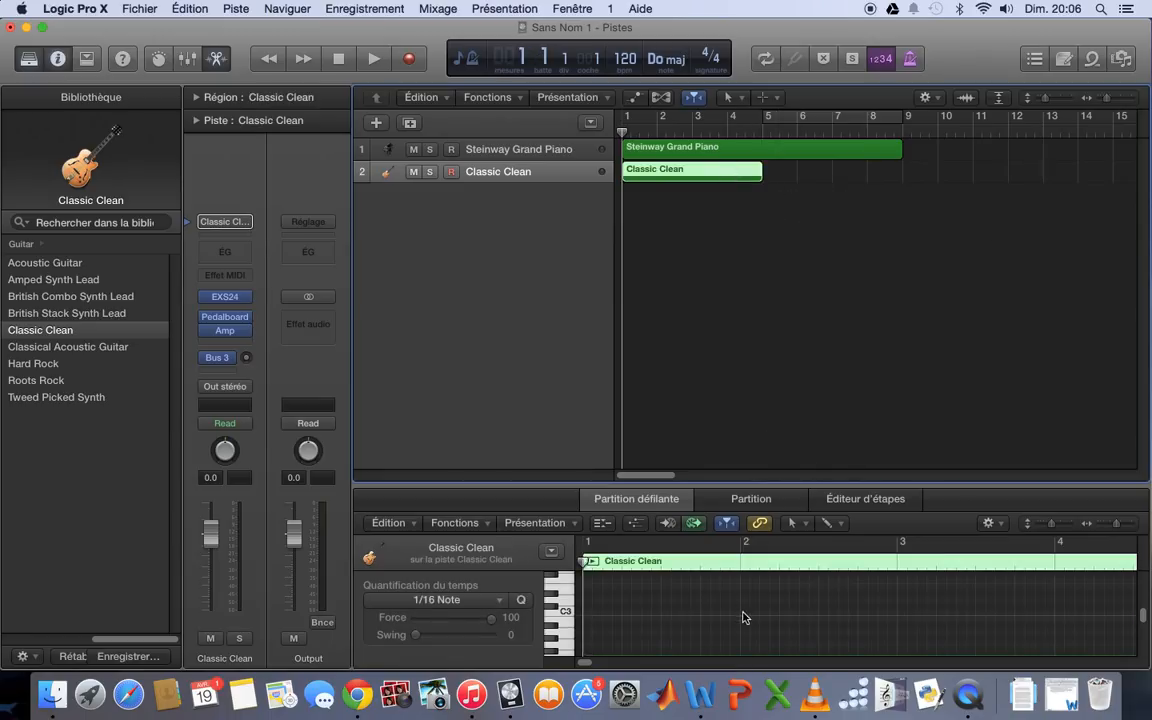
Create a new software instrument track and assign it the Violins 1 sound from the orchestral strings
{"action": "left_click", "coordinate": [376, 122]}
{"action": "left_click", "coordinate": [798, 275]}
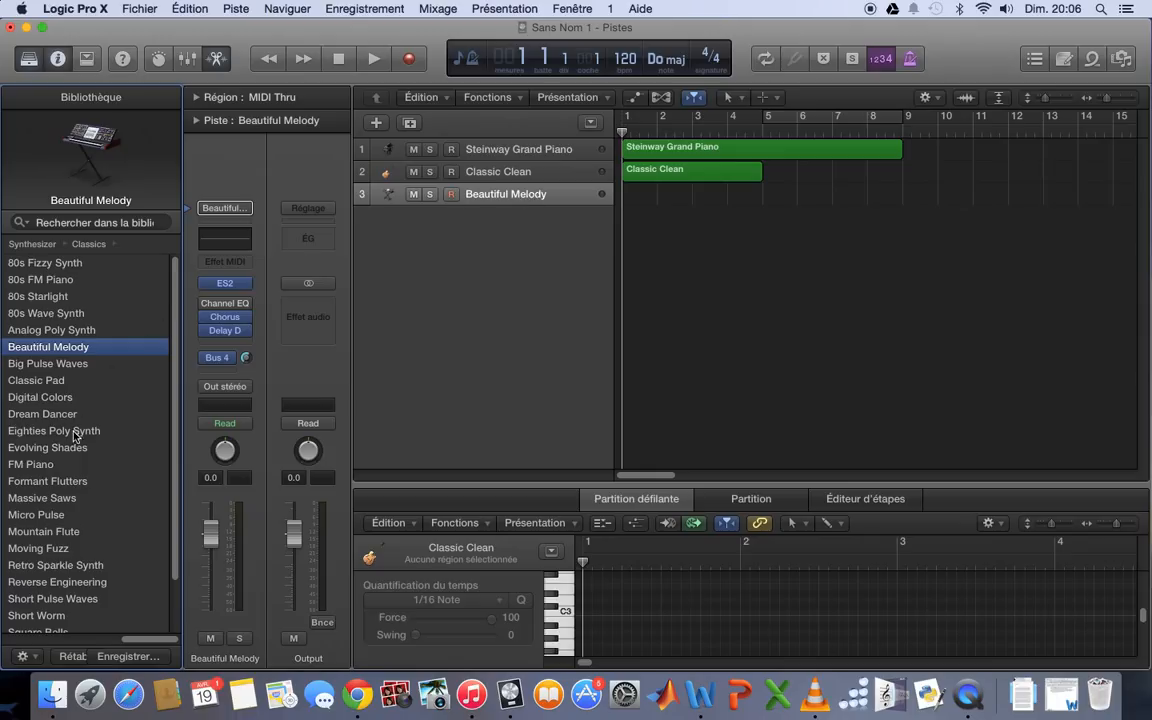
{"action": "left_click", "coordinate": [33, 244]}
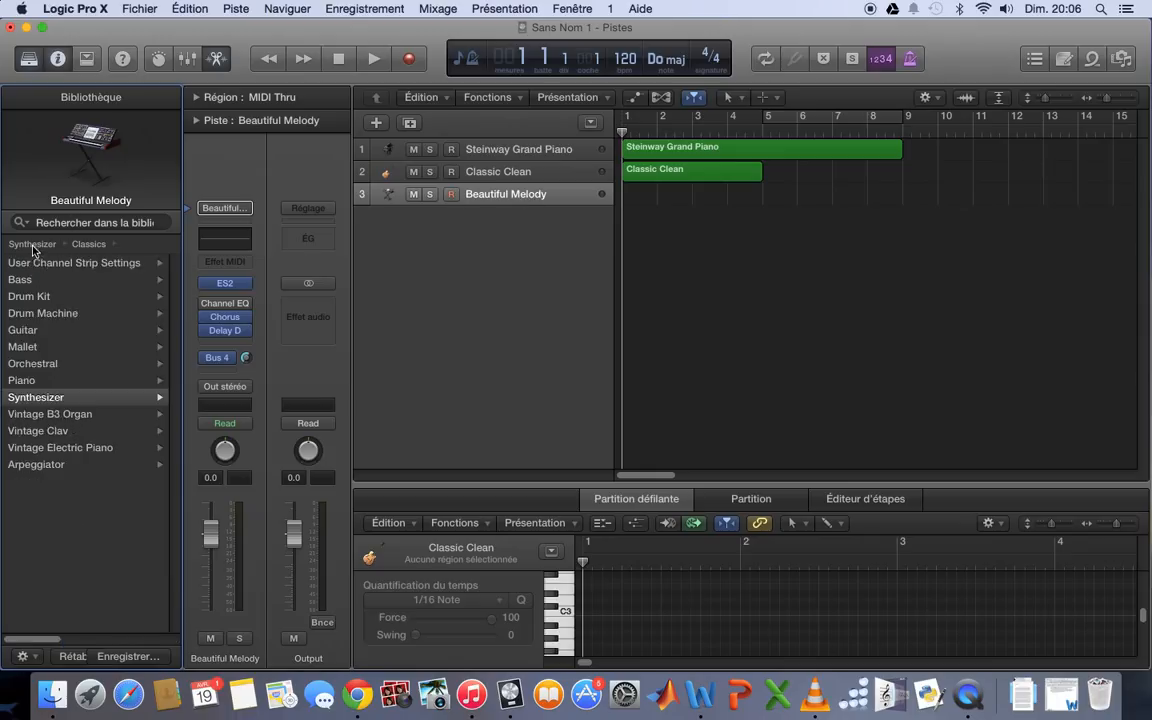
{"action": "left_click", "coordinate": [56, 362]}
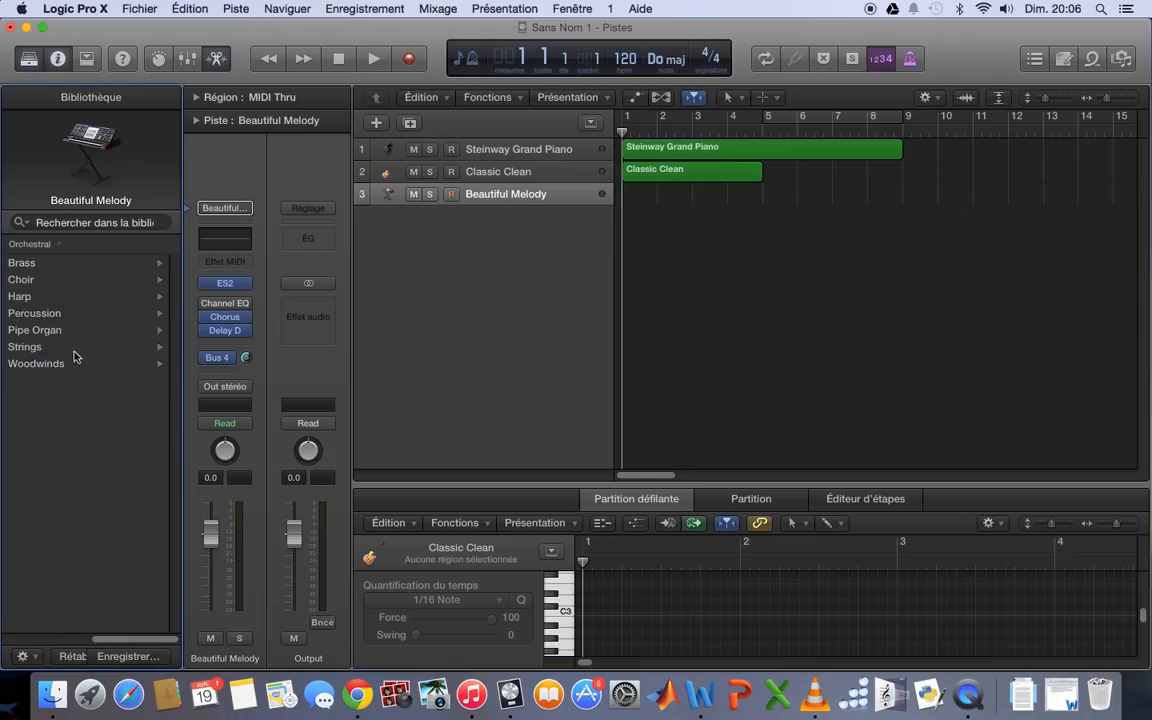
{"action": "left_click", "coordinate": [73, 349]}
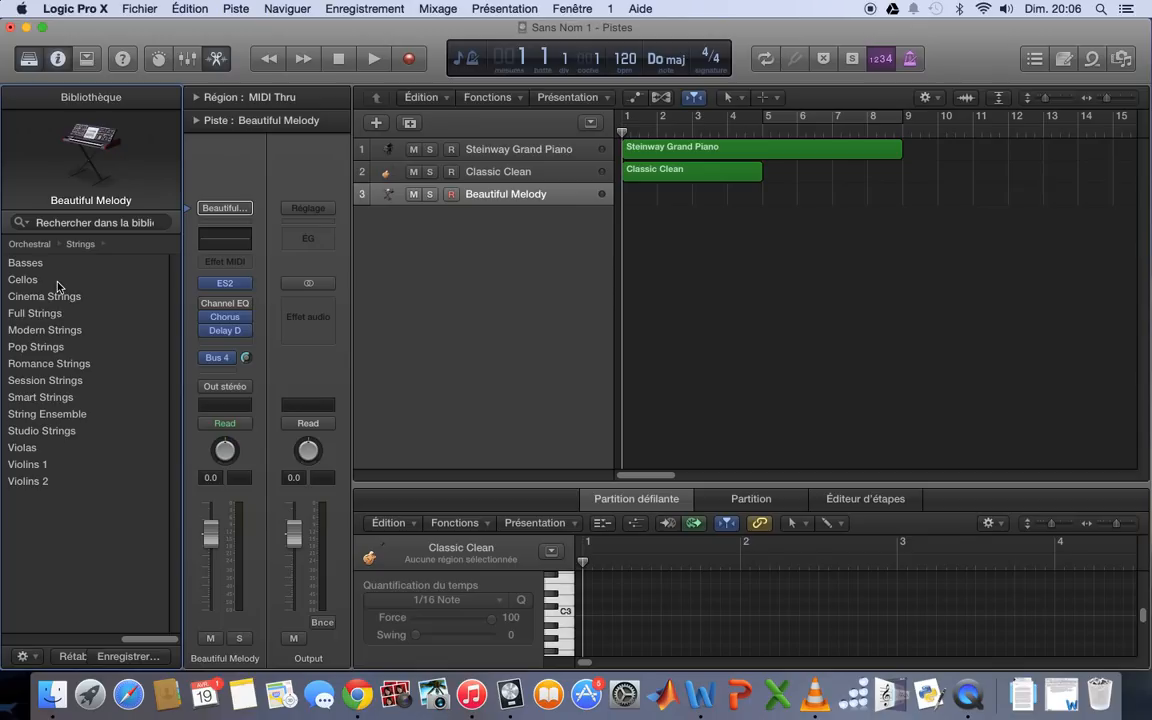
{"action": "left_click", "coordinate": [53, 466]}
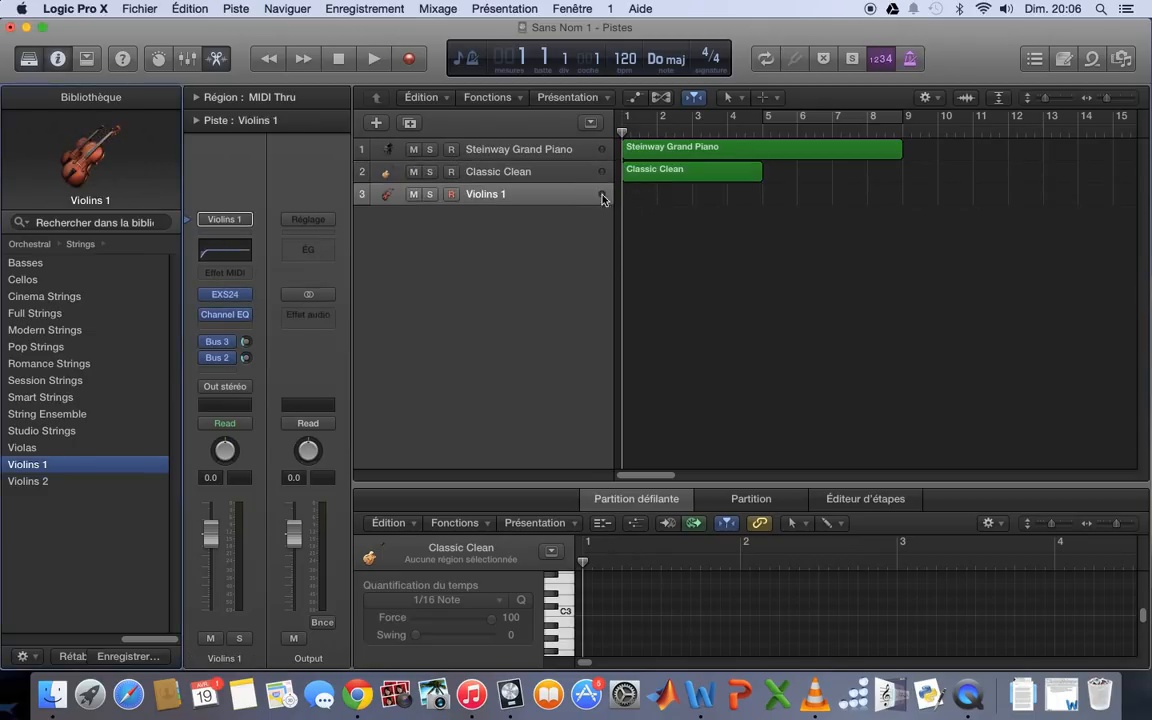
Create an empty MIDI region at bar 1 of the Violins 1 track and extend it to four bars
{"action": "right_click", "coordinate": [637, 188]}
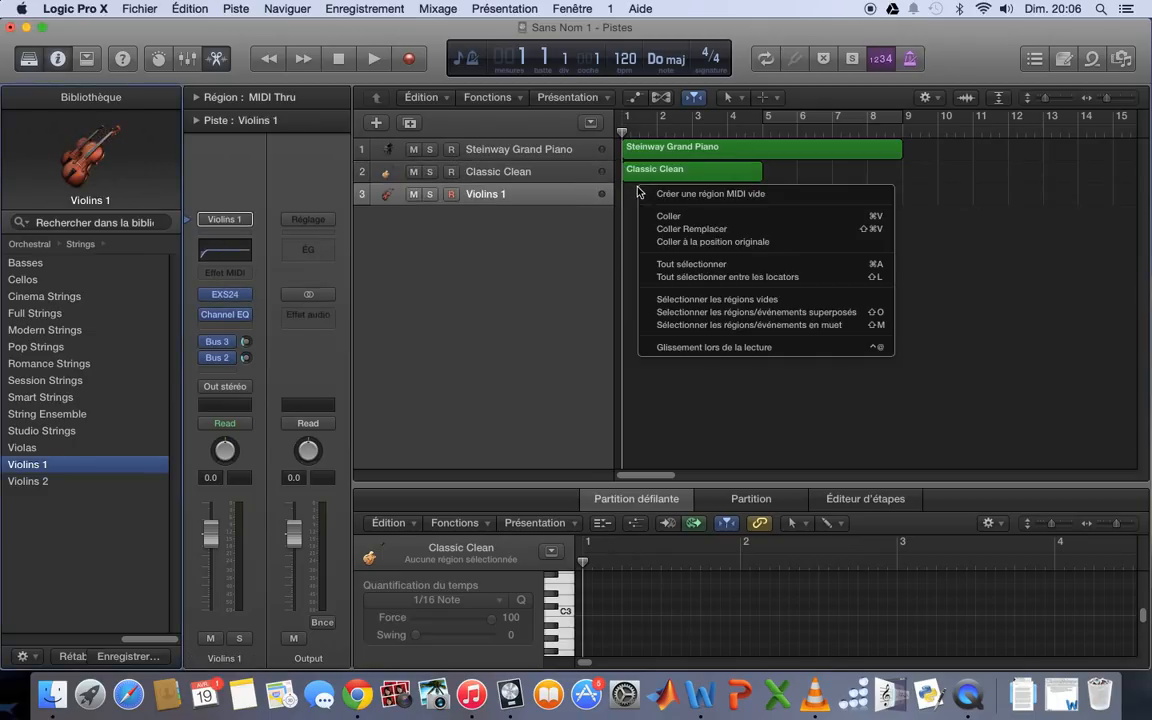
{"action": "left_click", "coordinate": [665, 195]}
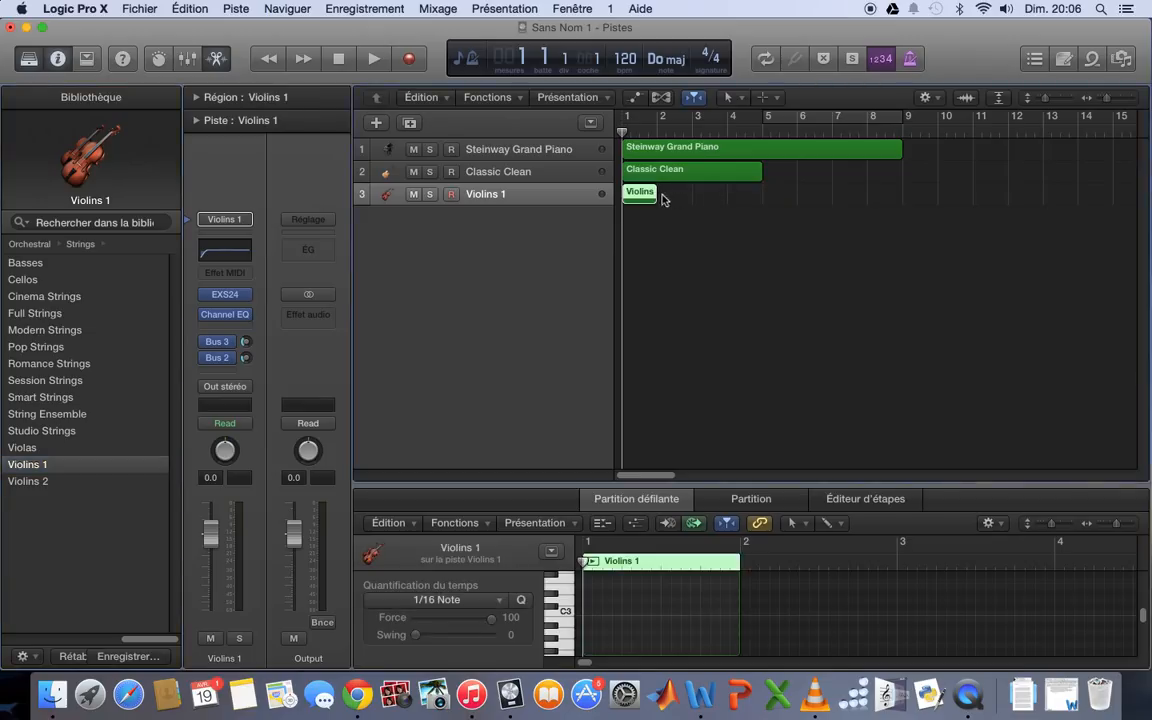
{"action": "left_click_drag", "start_coordinate": [659, 200], "coordinate": [762, 212]}
{"action": "left_click", "coordinate": [807, 185]}
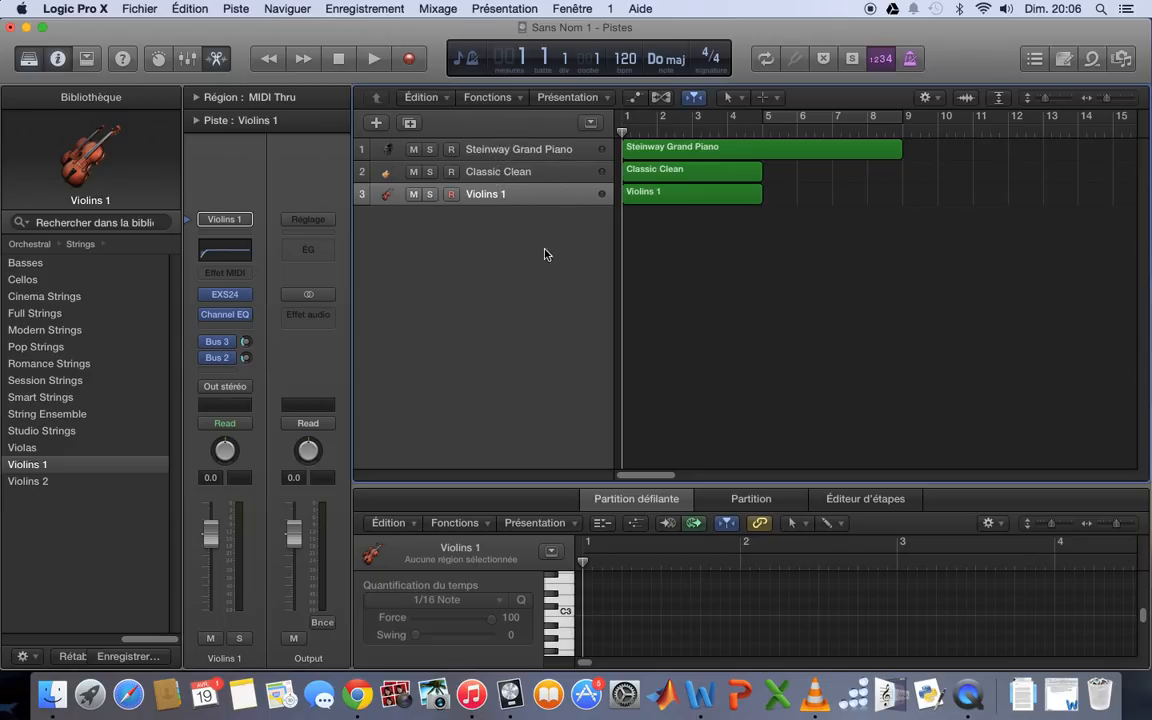
Switch between the three tracks to compare their sounds and channel strips, ending on Steinway Grand Piano
{"action": "left_click", "coordinate": [561, 151]}
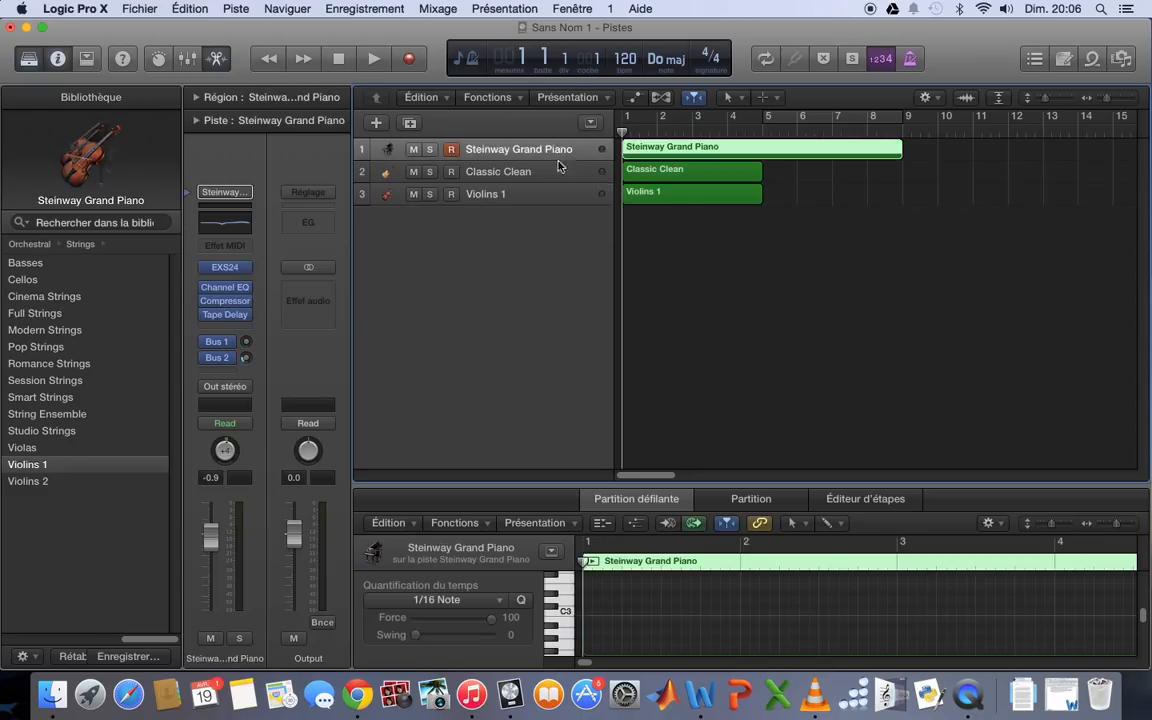
{"action": "left_click", "coordinate": [567, 192]}
{"action": "left_click", "coordinate": [564, 167]}
{"action": "left_click", "coordinate": [564, 150]}
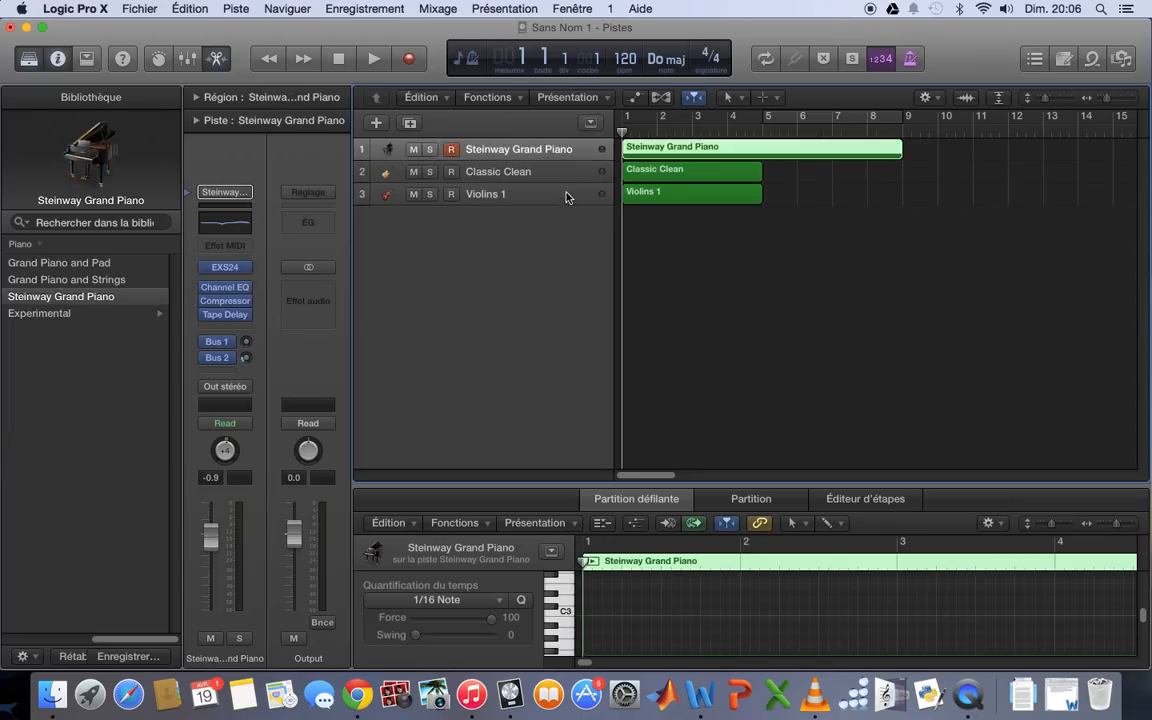
{"action": "left_click", "coordinate": [567, 193]}
{"action": "left_click", "coordinate": [555, 149]}
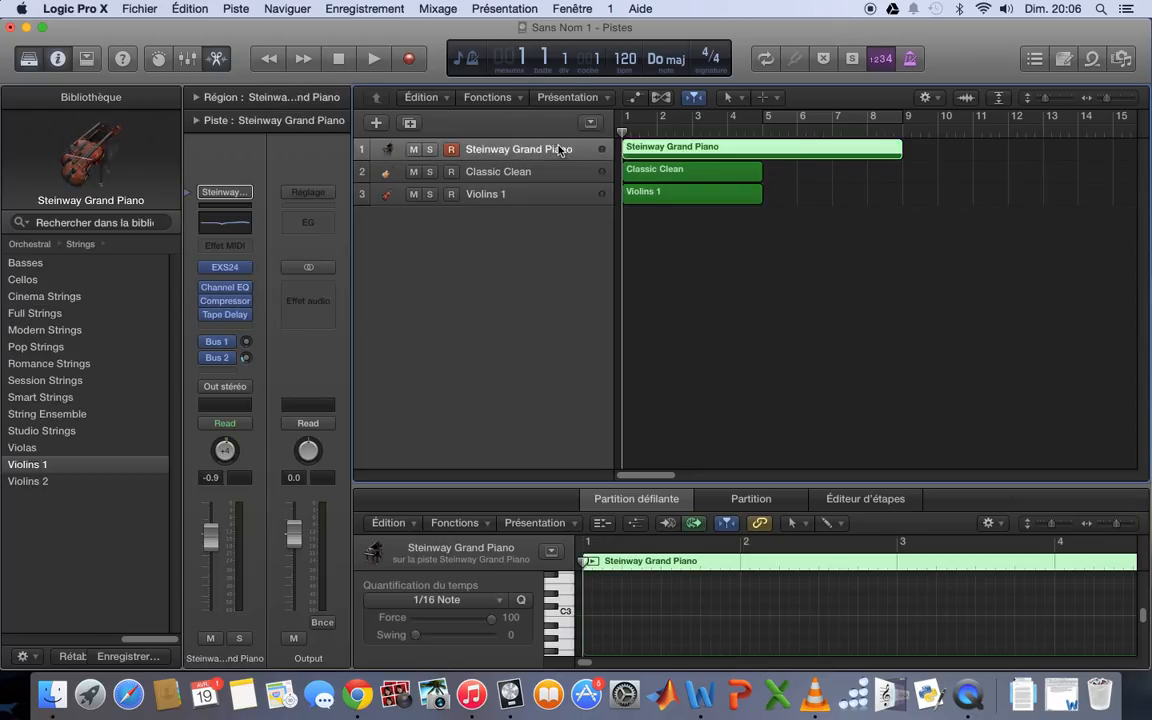
Set the cycle range from bar 1 to bar 5, leaving cycle mode off
{"action": "left_click", "coordinate": [625, 131]}
{"action": "left_click", "coordinate": [622, 131]}
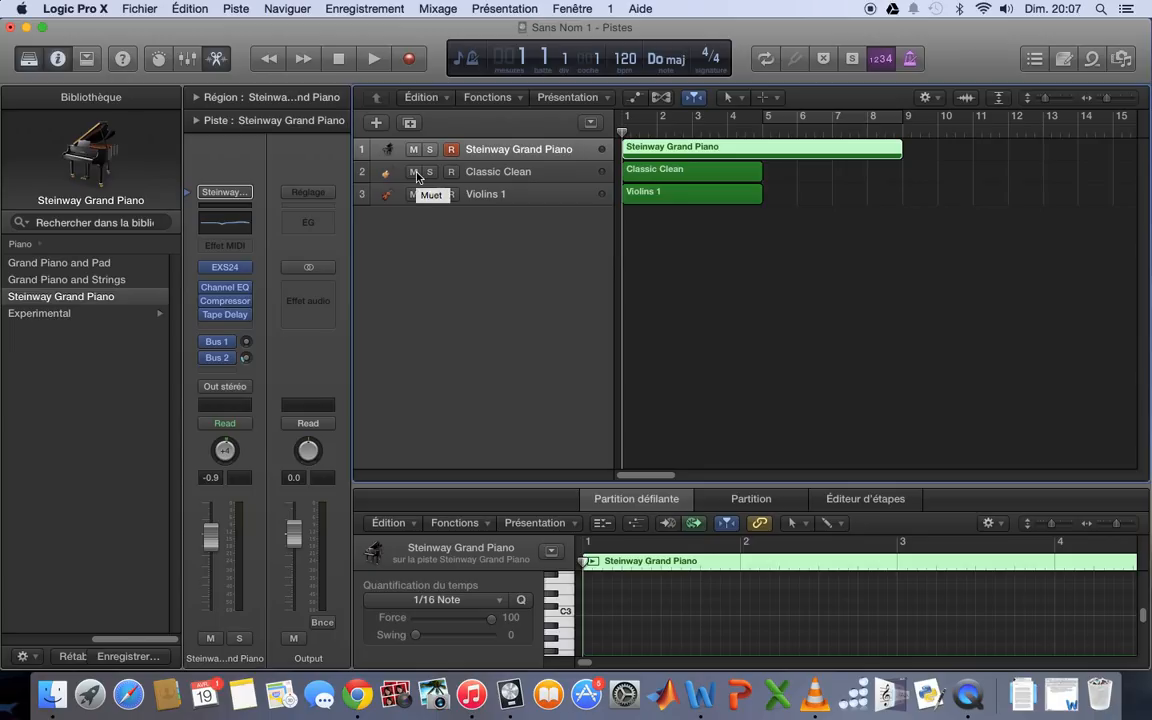
{"action": "left_click_drag", "start_coordinate": [635, 116], "coordinate": [748, 118]}
{"action": "left_click", "coordinate": [748, 118]}
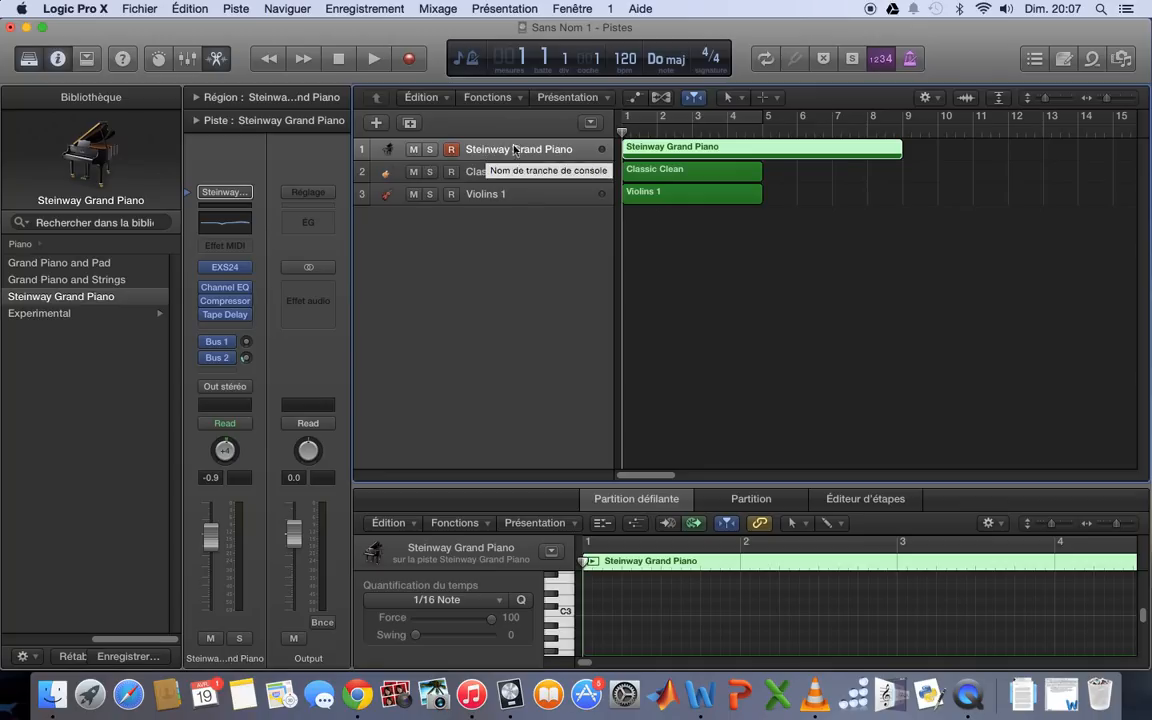
Solo the Steinway Grand Piano track for a short playback and turn solo off again
{"action": "left_click", "coordinate": [430, 149]}
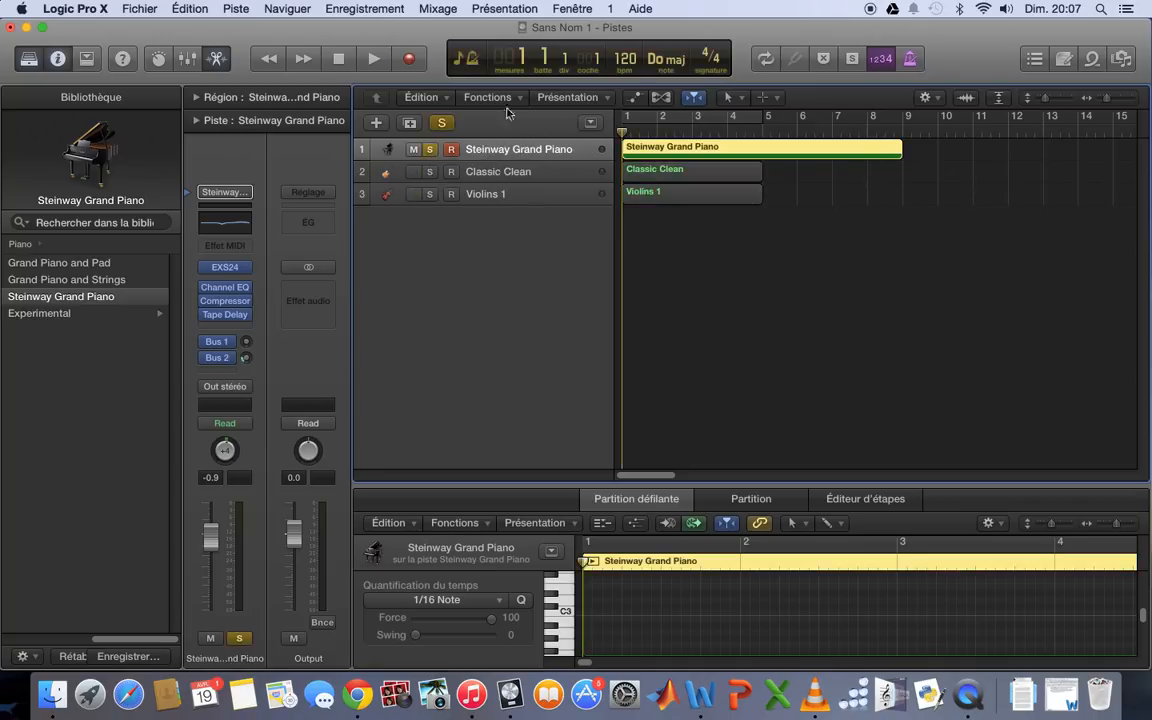
{"action": "left_click", "coordinate": [377, 59]}
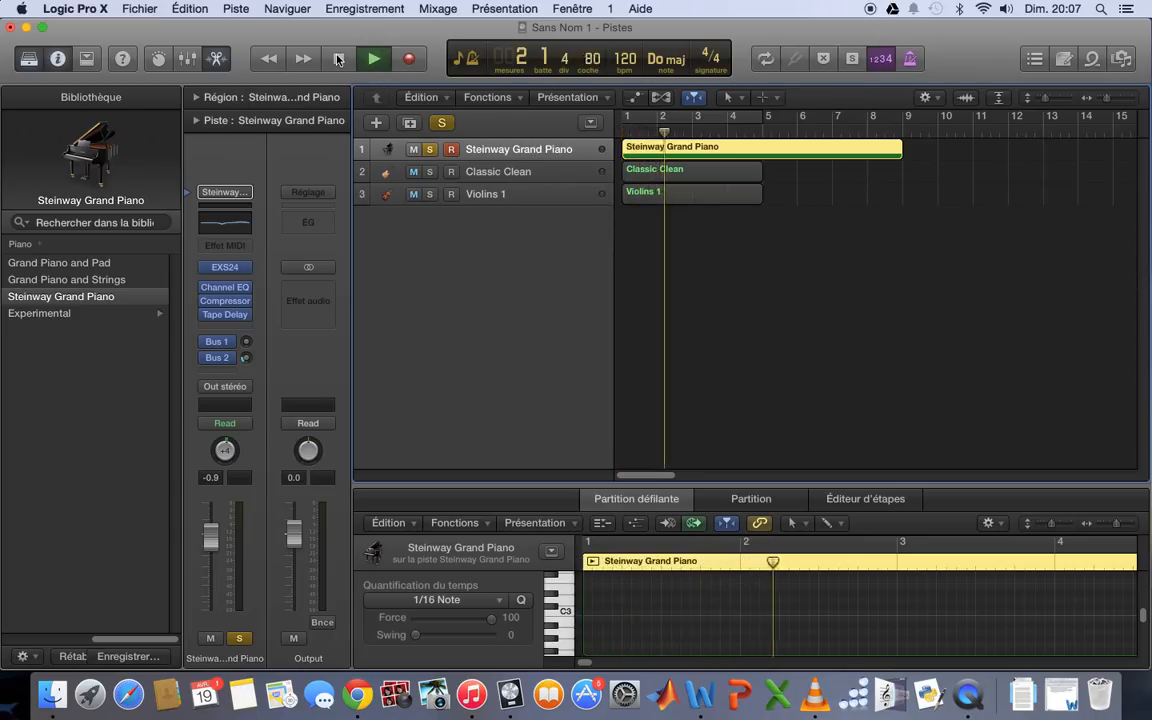
{"action": "key", "text": "space"}
{"action": "left_click", "coordinate": [445, 123]}
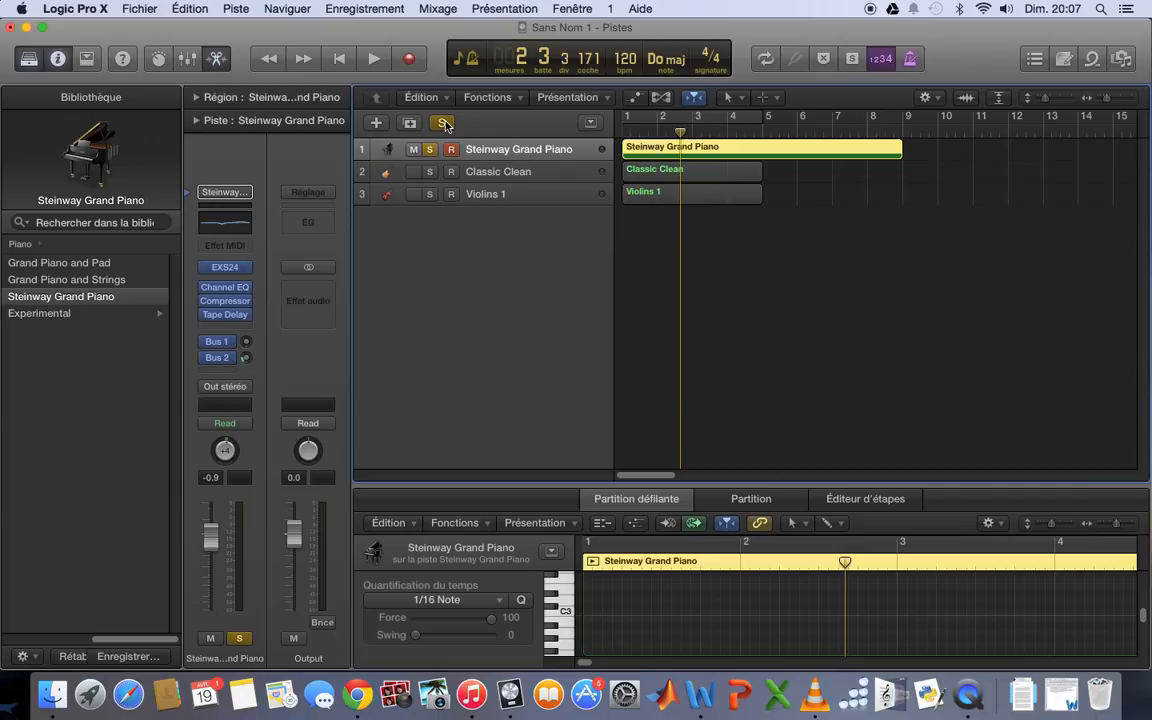
{"action": "left_click", "coordinate": [445, 123]}
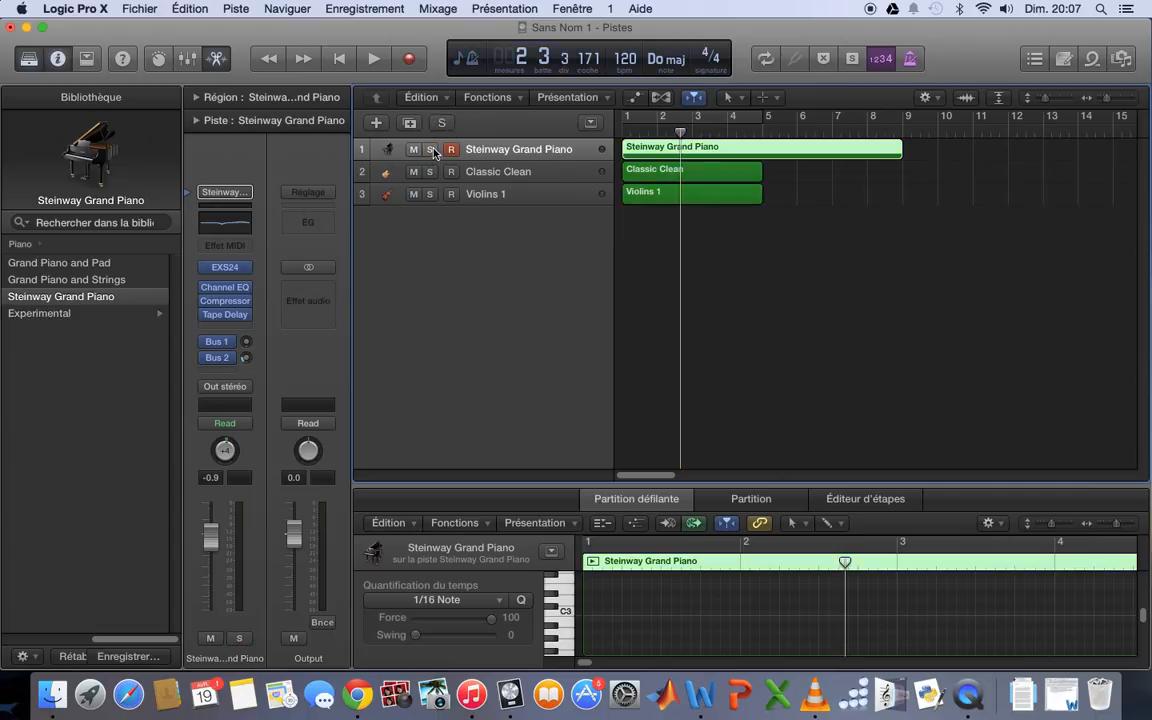
Play all tracks briefly from the beginning, with the playhead returned to bar 1 at the end
{"action": "left_click", "coordinate": [337, 58]}
{"action": "left_click", "coordinate": [368, 60]}
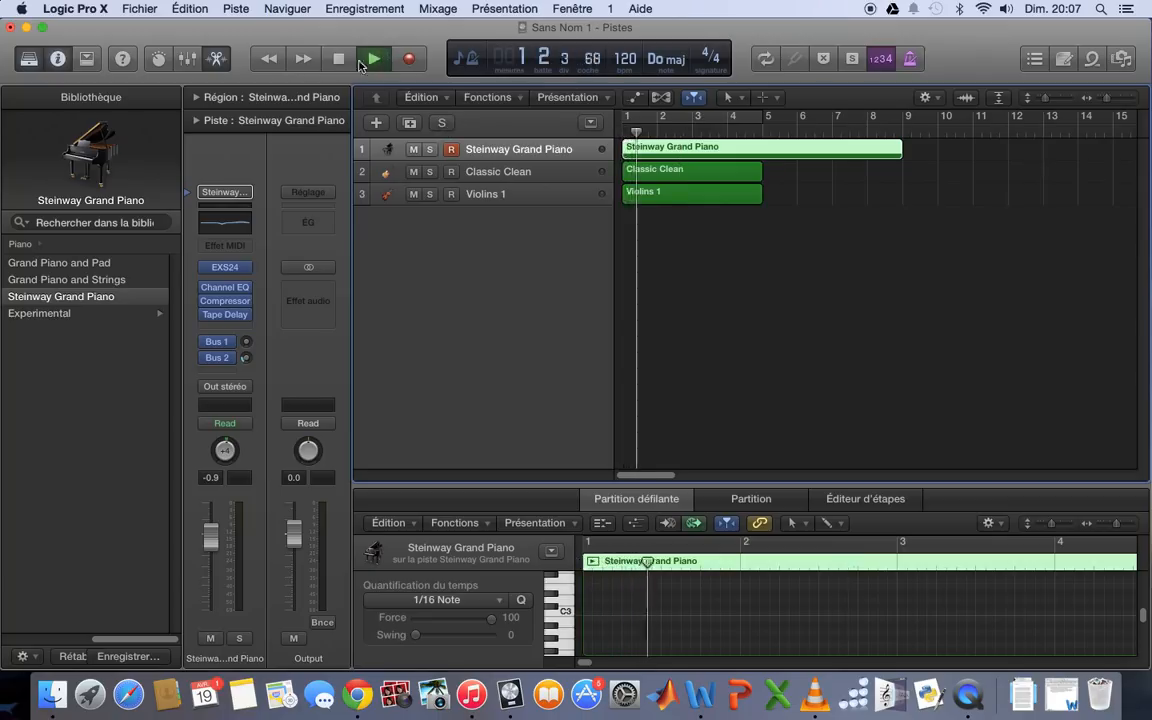
{"action": "left_click", "coordinate": [339, 59]}
{"action": "left_click", "coordinate": [339, 59]}
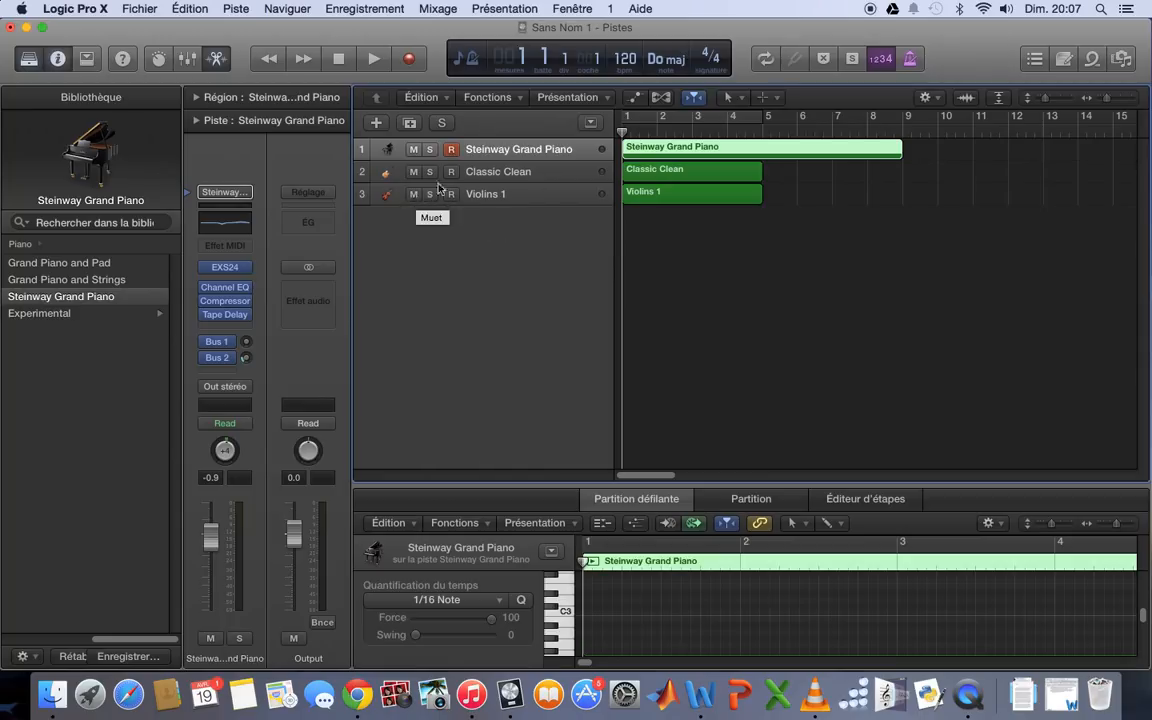
Mute the Violins 1 track and unmute it again, with the Steinway Grand Piano track selected
{"action": "left_click", "coordinate": [513, 201]}
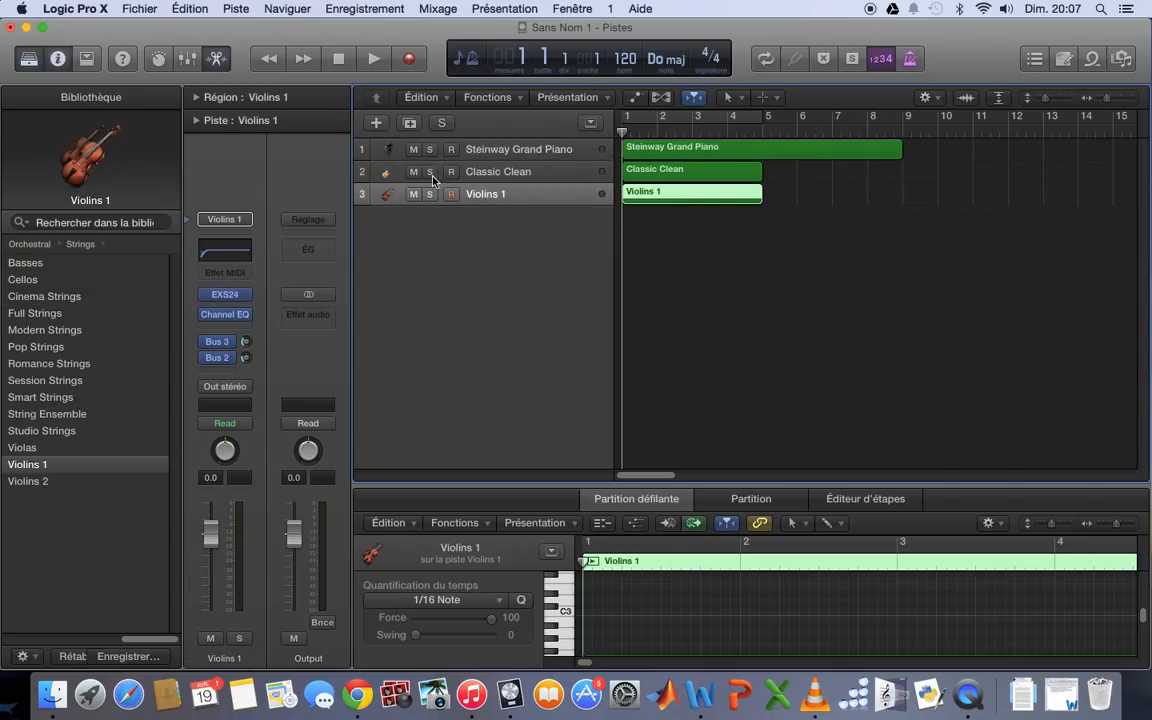
{"action": "left_click", "coordinate": [532, 154]}
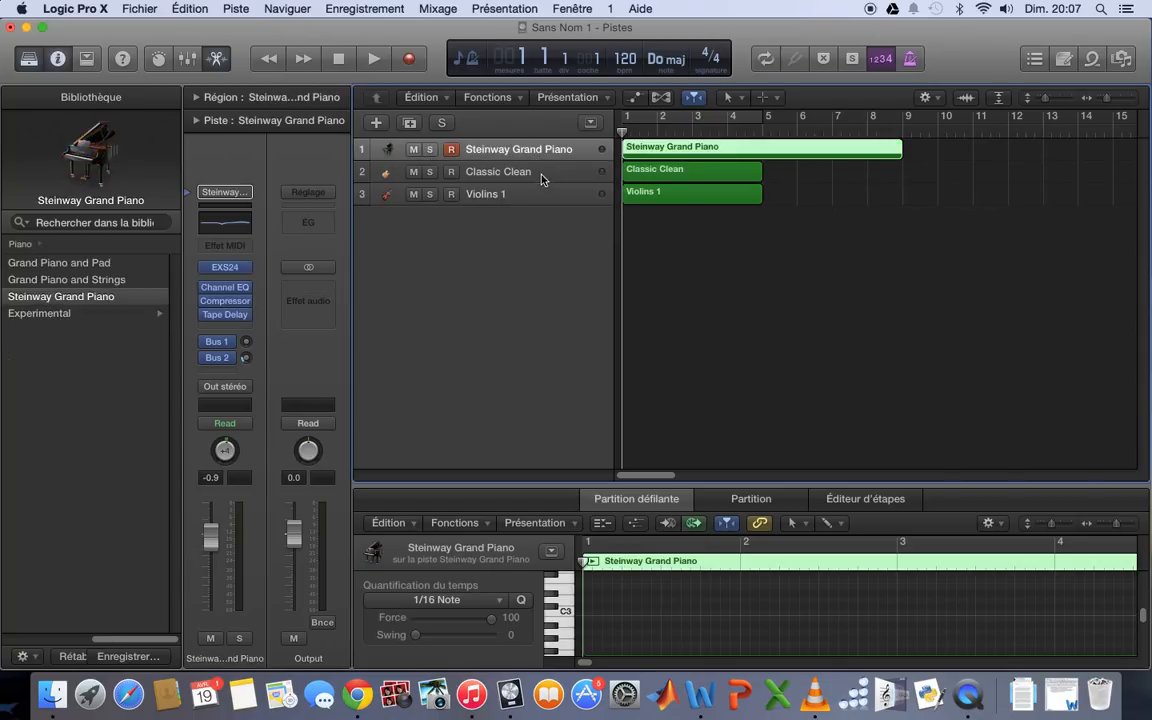
{"action": "left_click", "coordinate": [414, 195]}
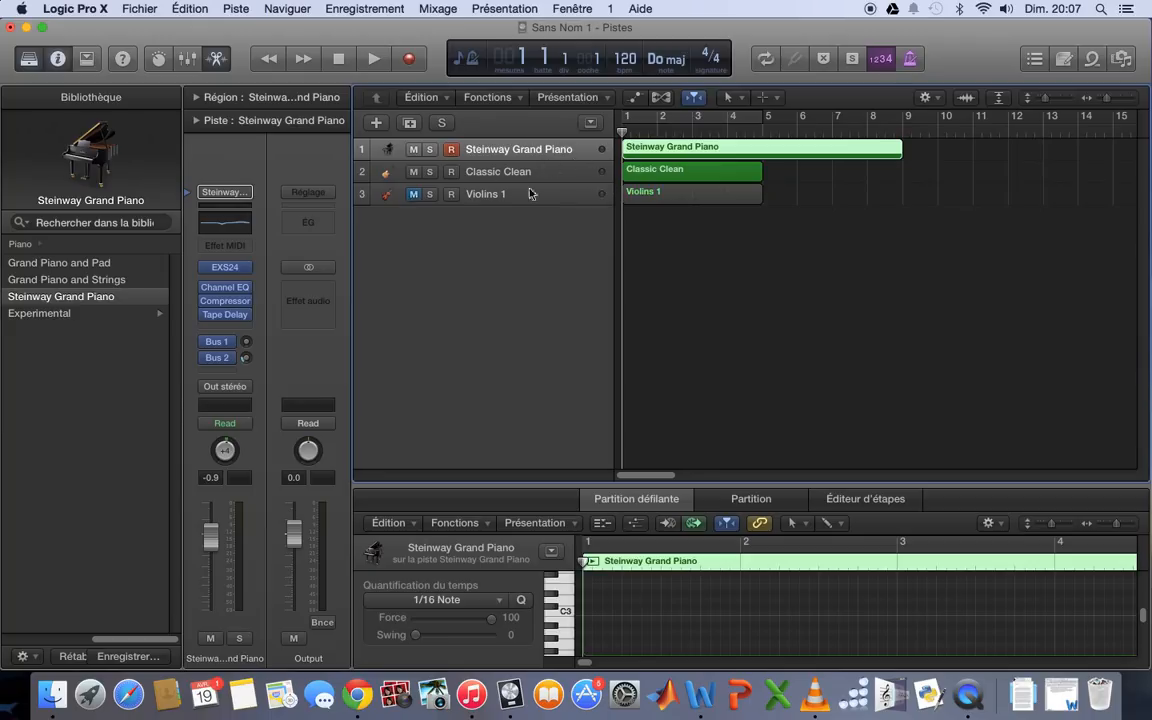
{"action": "left_click", "coordinate": [414, 194]}
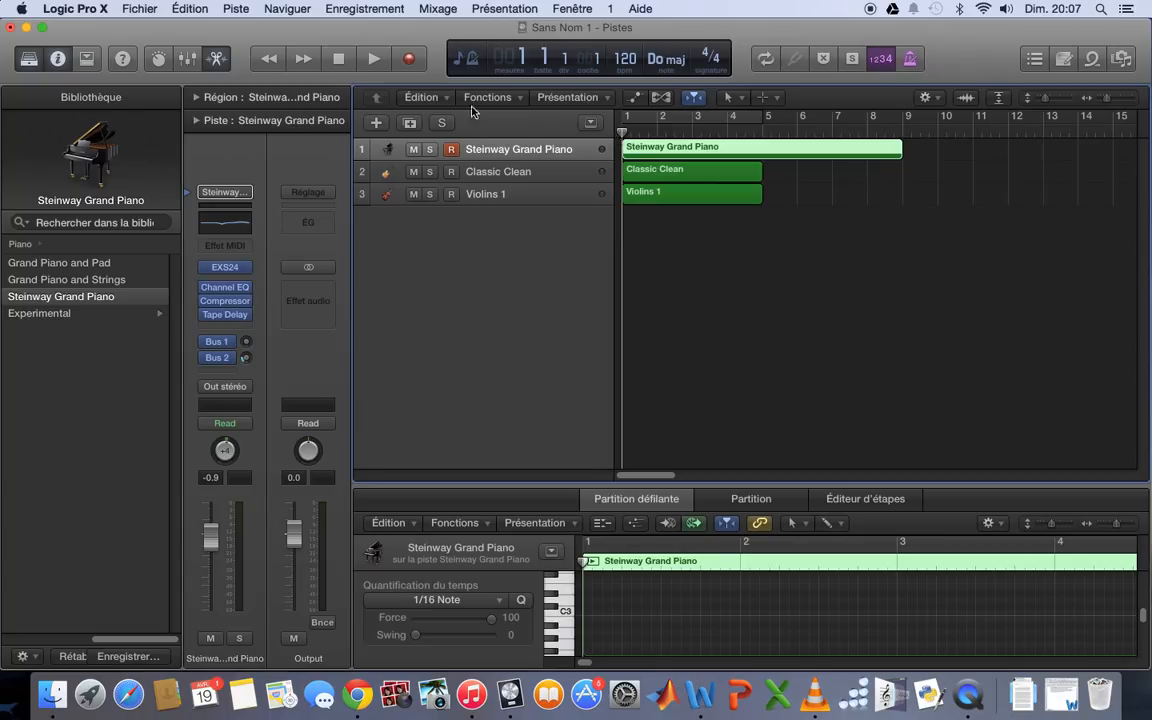
Select the Classic Clean track and its four-bar region at bar 1
{"action": "mouse_move", "coordinate": [622, 129]}
{"action": "left_mouse_down"}
{"action": "mouse_move", "coordinate": [721, 129]}
{"action": "mouse_move", "coordinate": [628, 124]}
{"action": "left_mouse_up"}
{"action": "left_click", "coordinate": [835, 161]}
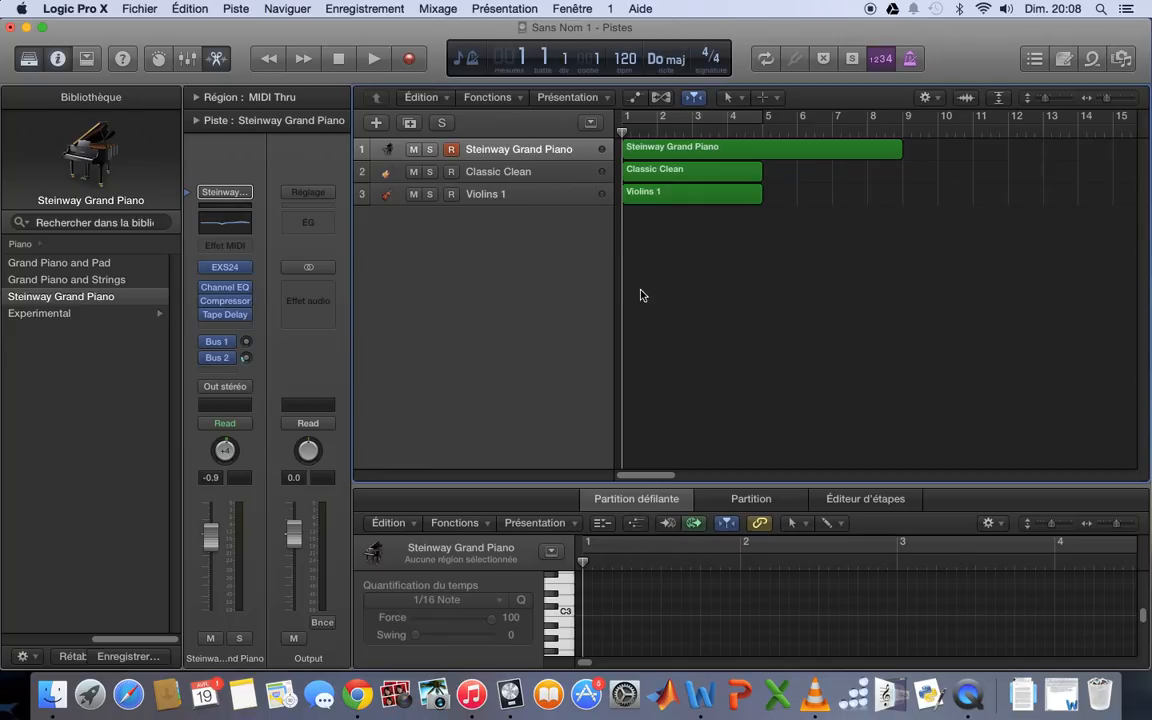
{"action": "left_click", "coordinate": [728, 192]}
{"action": "left_click", "coordinate": [723, 180]}
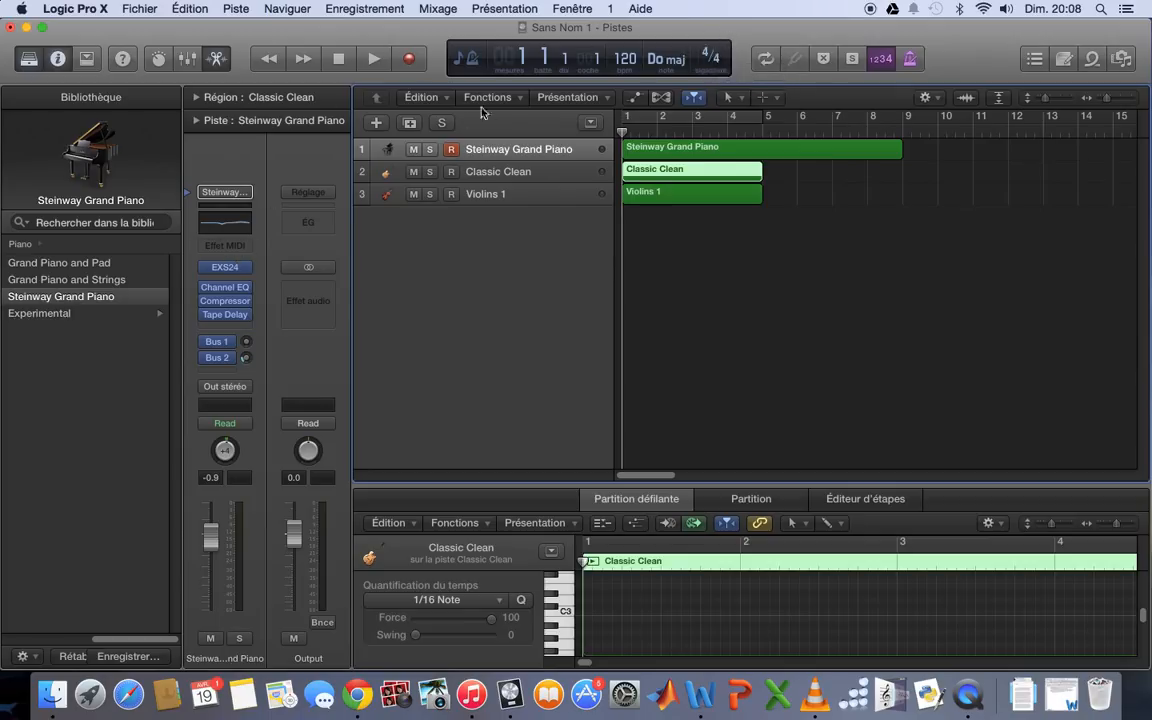
{"action": "mouse_move", "coordinate": [622, 132]}
{"action": "left_mouse_down"}
{"action": "mouse_move", "coordinate": [657, 132]}
{"action": "mouse_move", "coordinate": [620, 131]}
{"action": "left_mouse_up"}
{"action": "left_click", "coordinate": [659, 153]}
{"action": "left_click", "coordinate": [658, 170]}
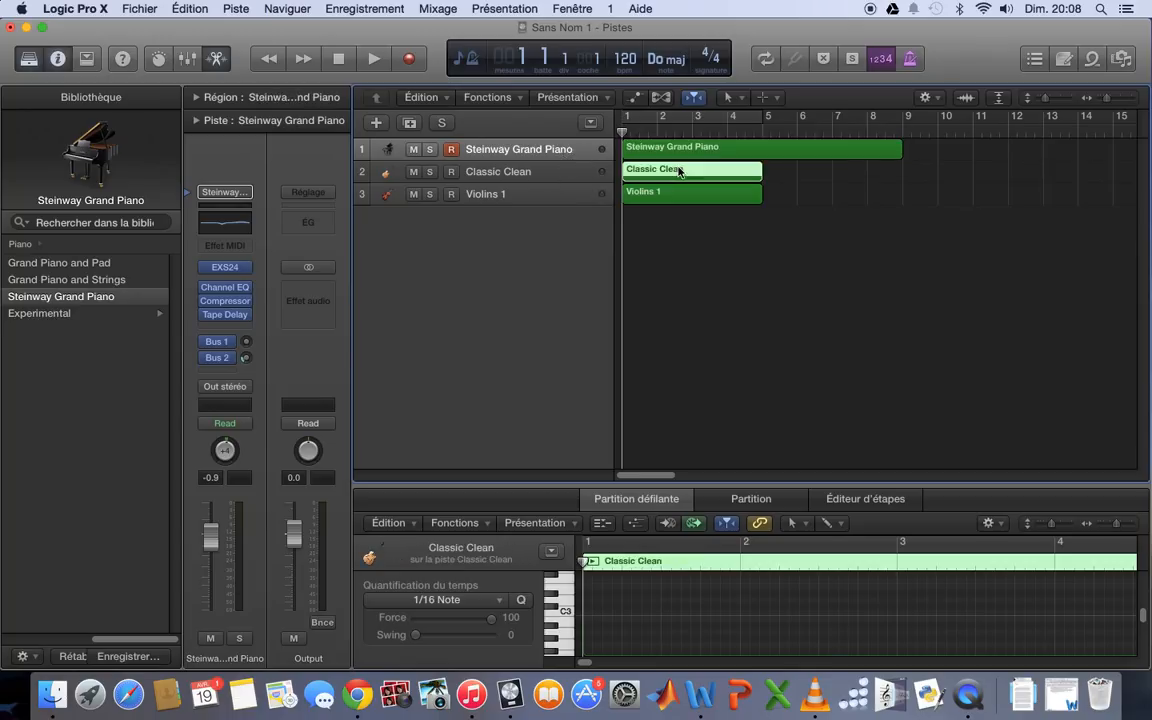
{"action": "left_click", "coordinate": [573, 170]}
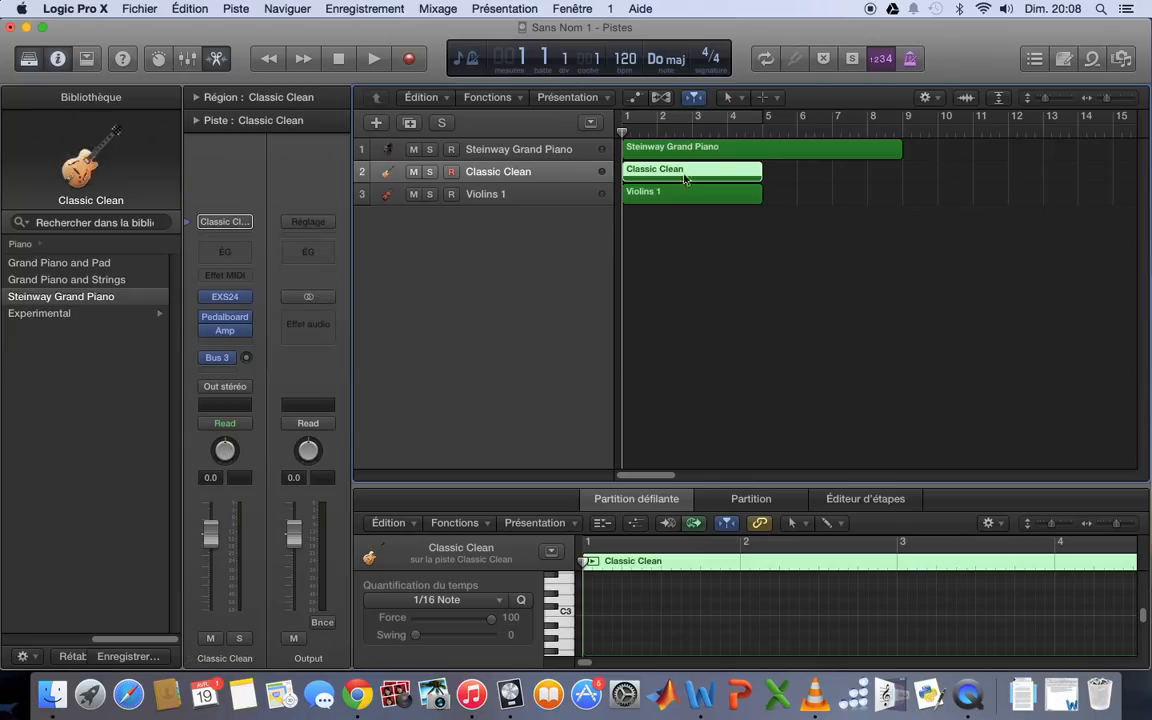
{"action": "right_click", "coordinate": [810, 173]}
{"action": "left_click", "coordinate": [830, 169]}
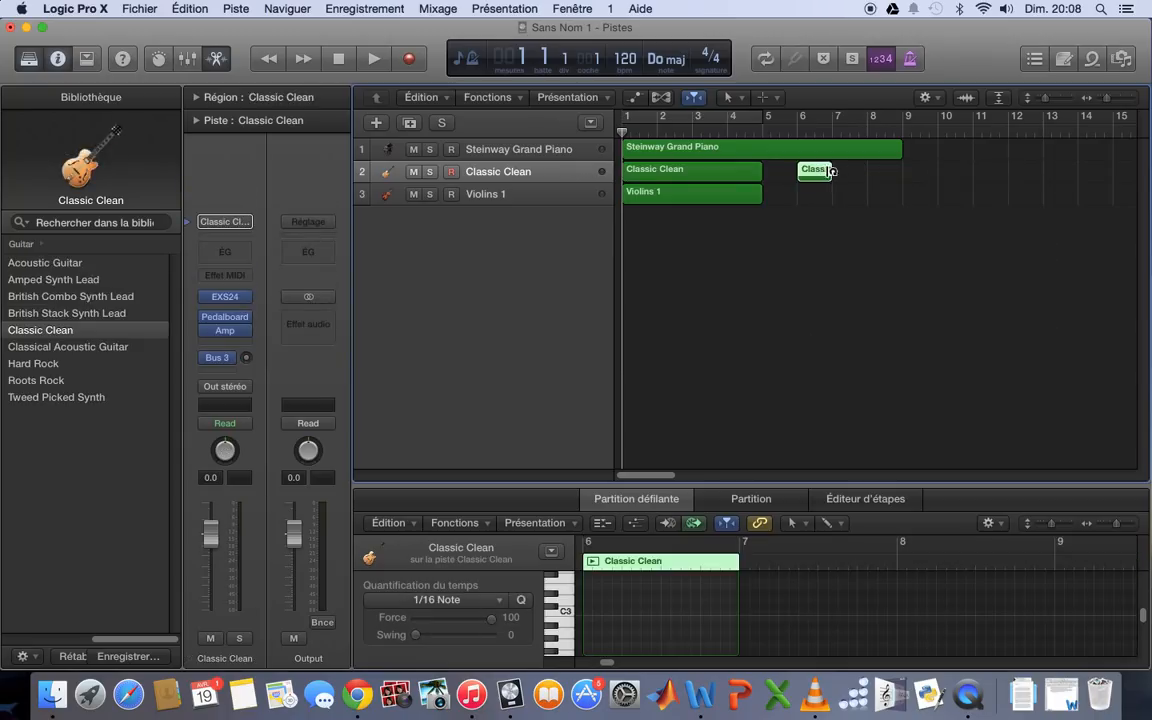
{"action": "left_click_drag", "start_coordinate": [831, 171], "coordinate": [845, 172]}
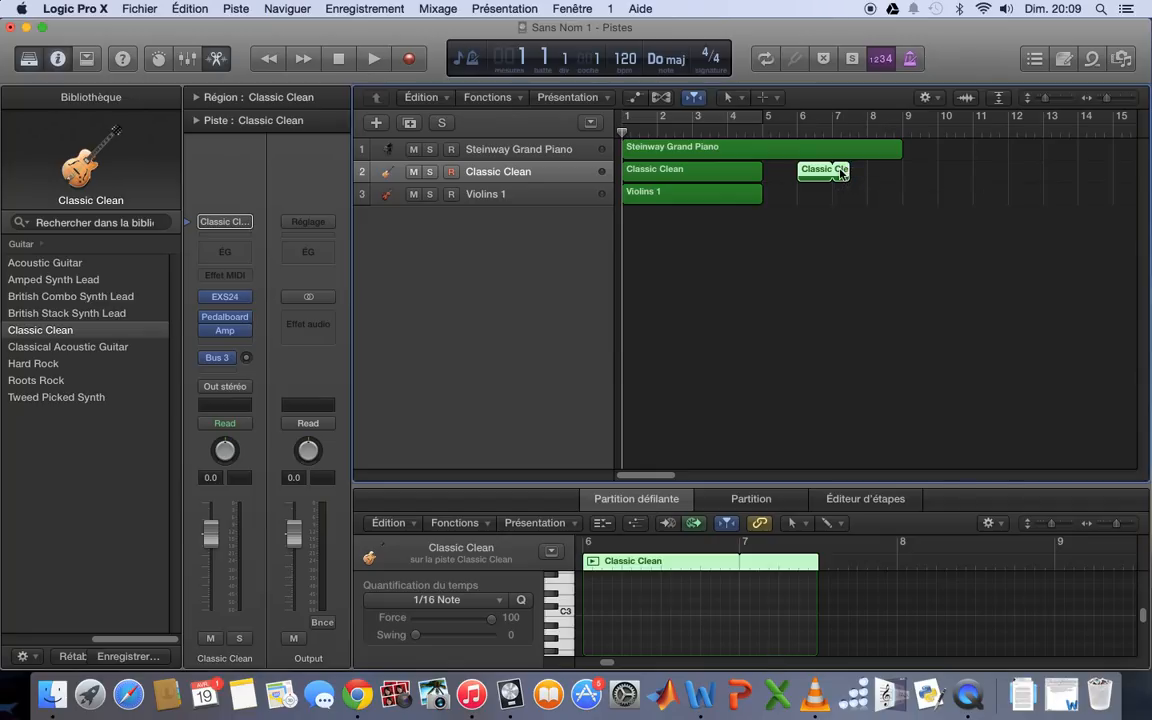
{"action": "key", "text": "Delete"}
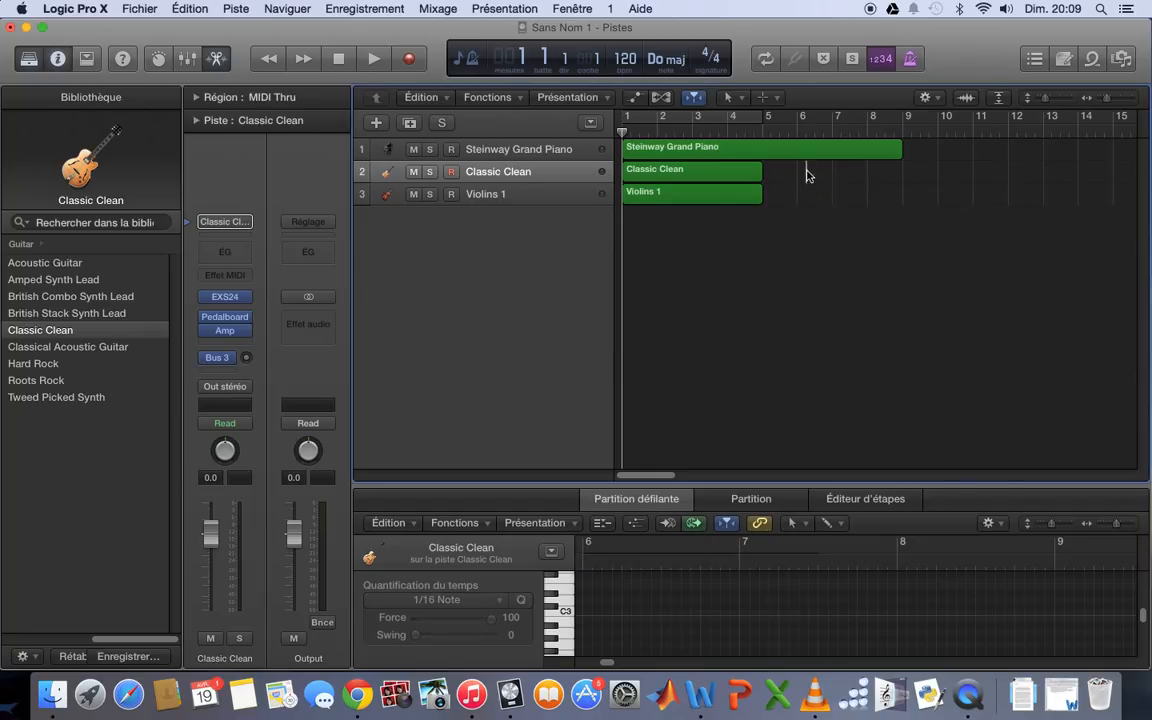
Create an empty MIDI region at bar 6 of the Classic Clean track and extend it to bar 9
{"action": "right_click", "coordinate": [815, 172]}
{"action": "left_click", "coordinate": [826, 181]}
{"action": "double_click", "coordinate": [826, 181]}
{"action": "left_click_drag", "start_coordinate": [836, 168], "coordinate": [901, 177]}
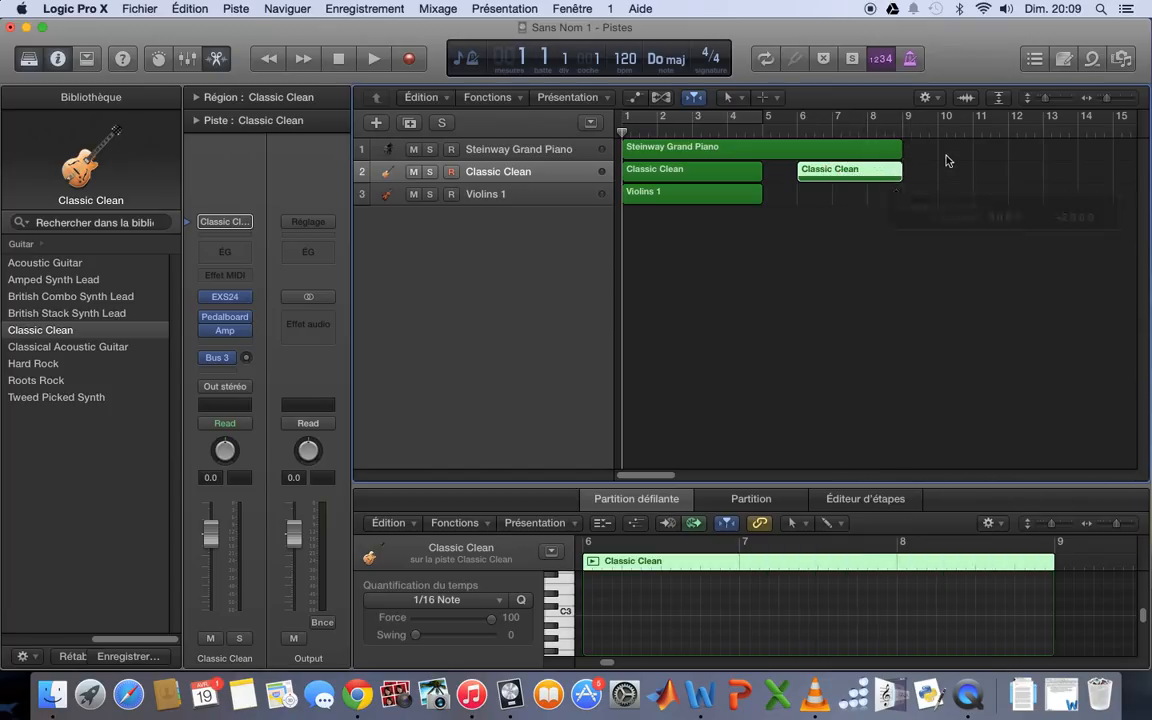
Move the playhead to bar 10 and deselect the Classic Clean region at bar 6
{"action": "right_click", "coordinate": [856, 174]}
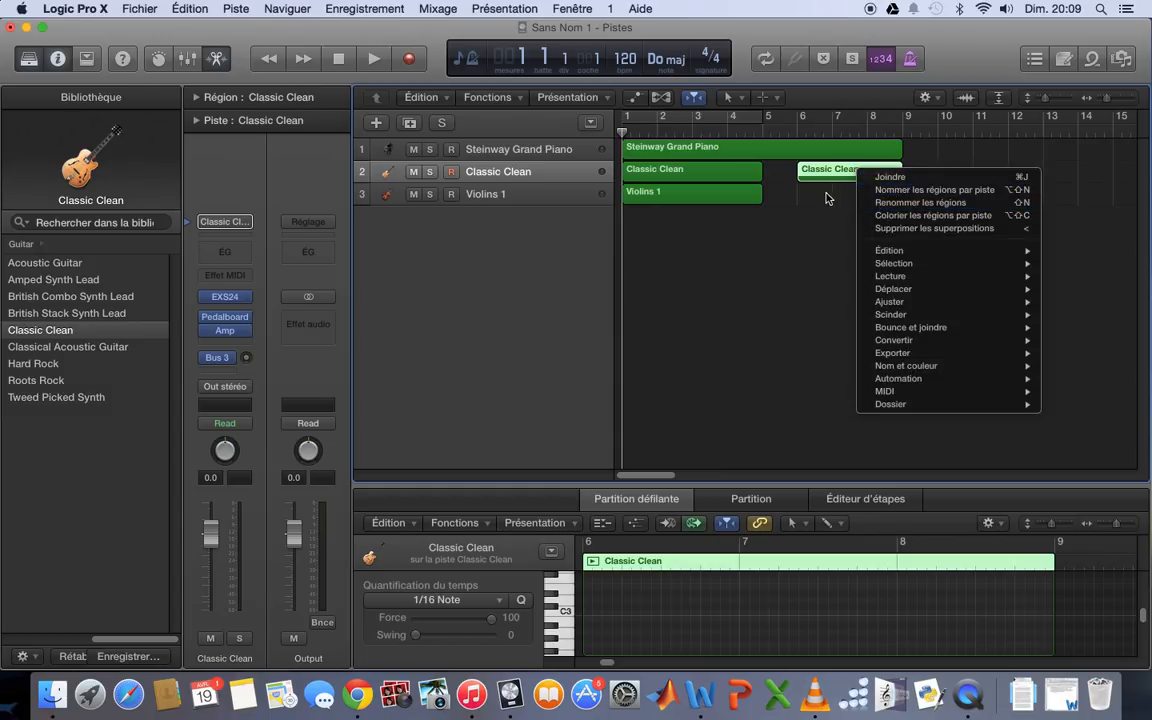
{"action": "left_click", "coordinate": [836, 171]}
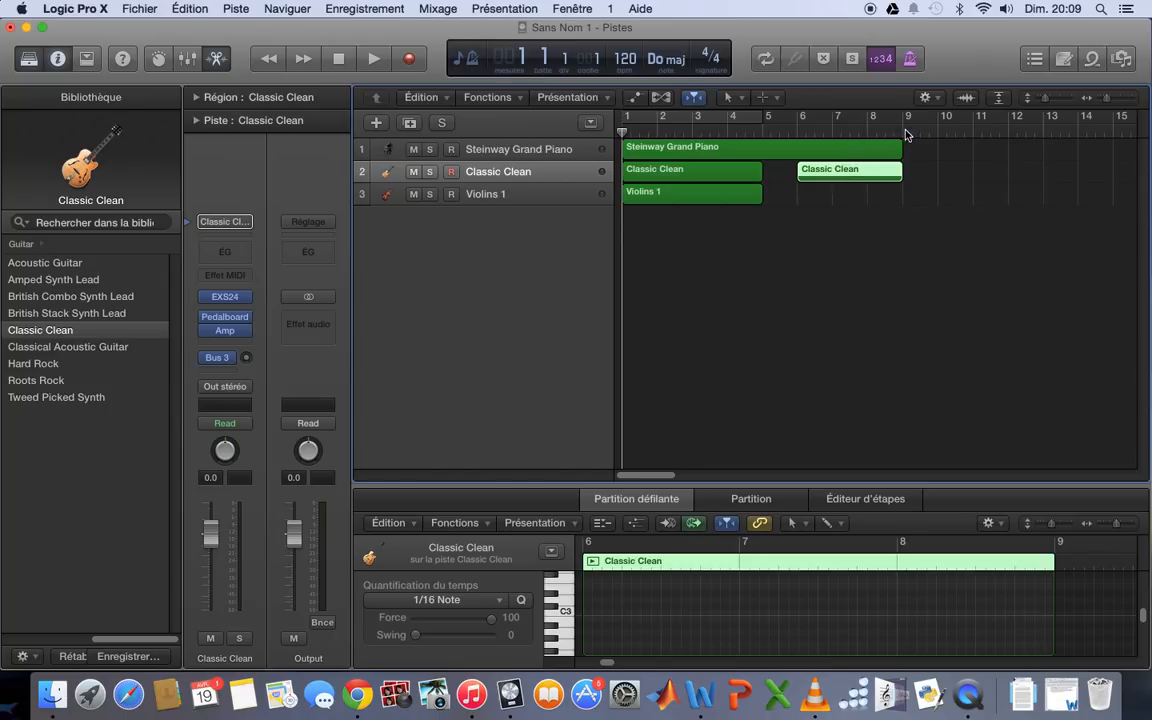
{"action": "left_click", "coordinate": [936, 134]}
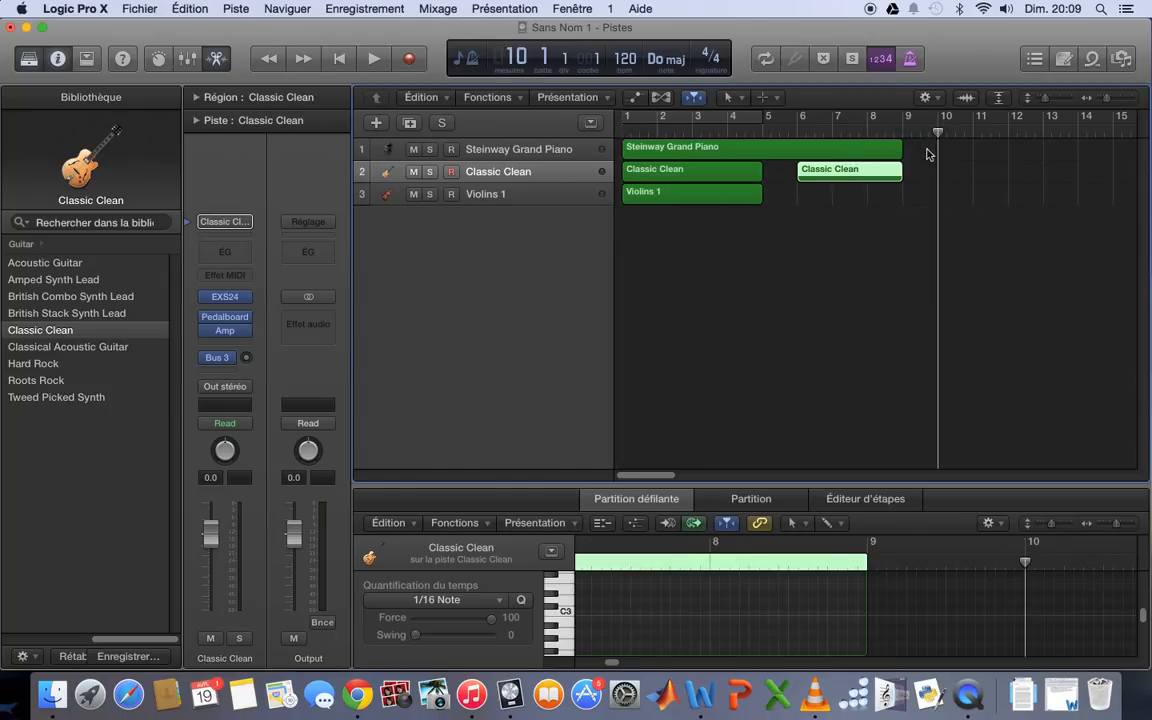
{"action": "left_click", "coordinate": [926, 153]}
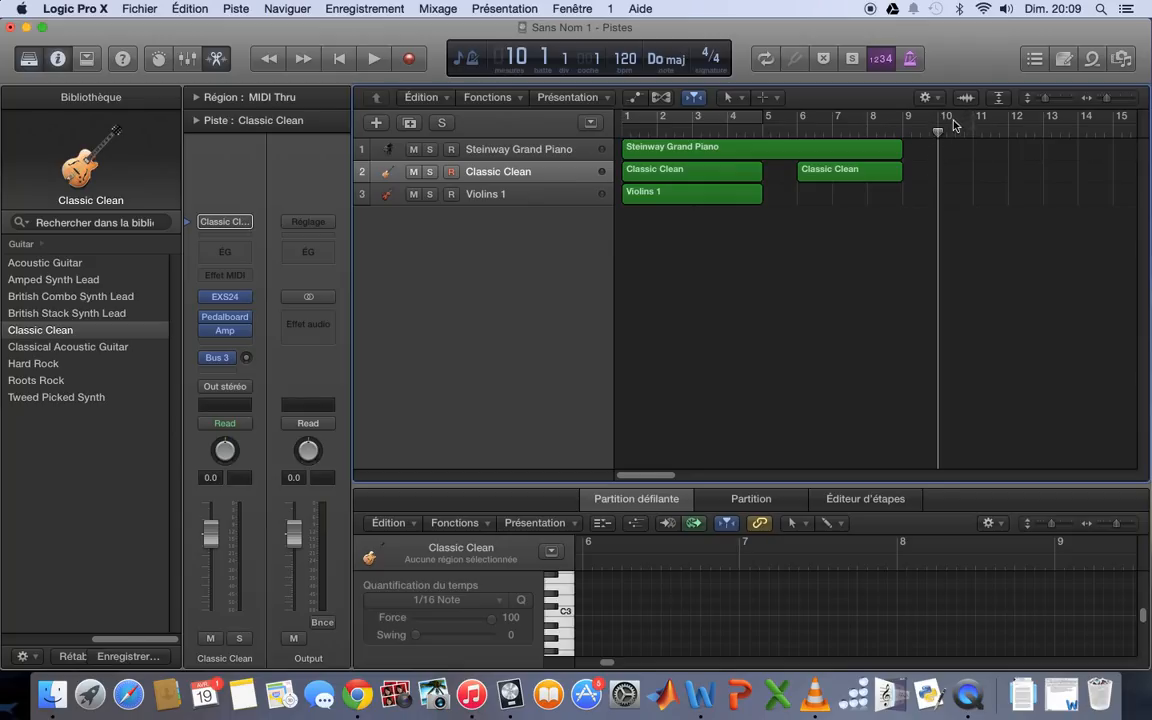
Paste the copied Classic Clean region at bar 10 of the Classic Clean track and deselect it
{"action": "key", "text": "super+v"}
{"action": "left_click", "coordinate": [930, 152]}
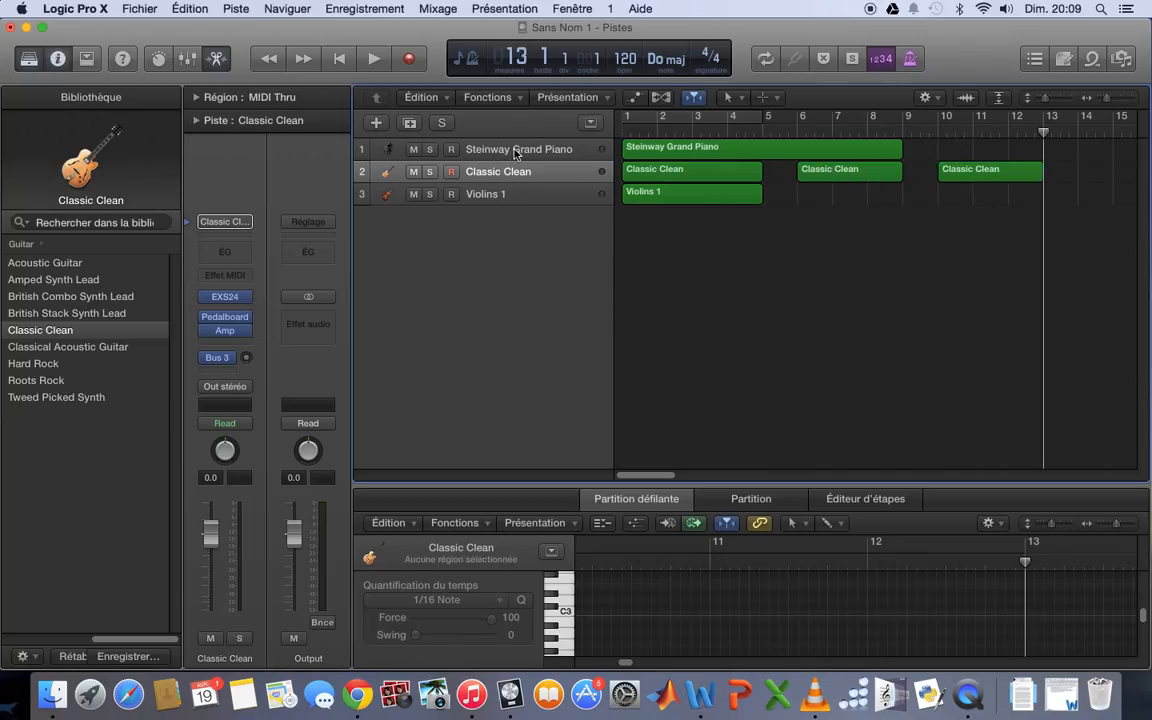
Paste the bar 6 Classic Clean region at bar 10 of the Steinway Grand Piano track and delete the pasted copy
{"action": "left_click", "coordinate": [843, 172]}
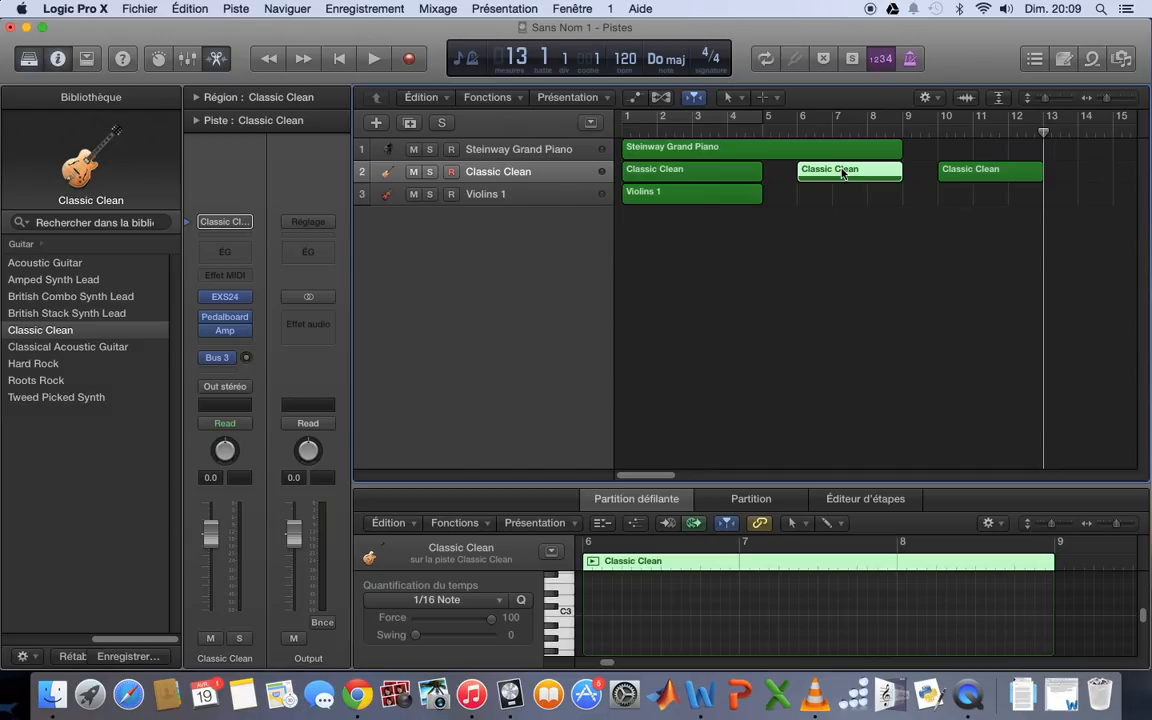
{"action": "left_click", "coordinate": [505, 149]}
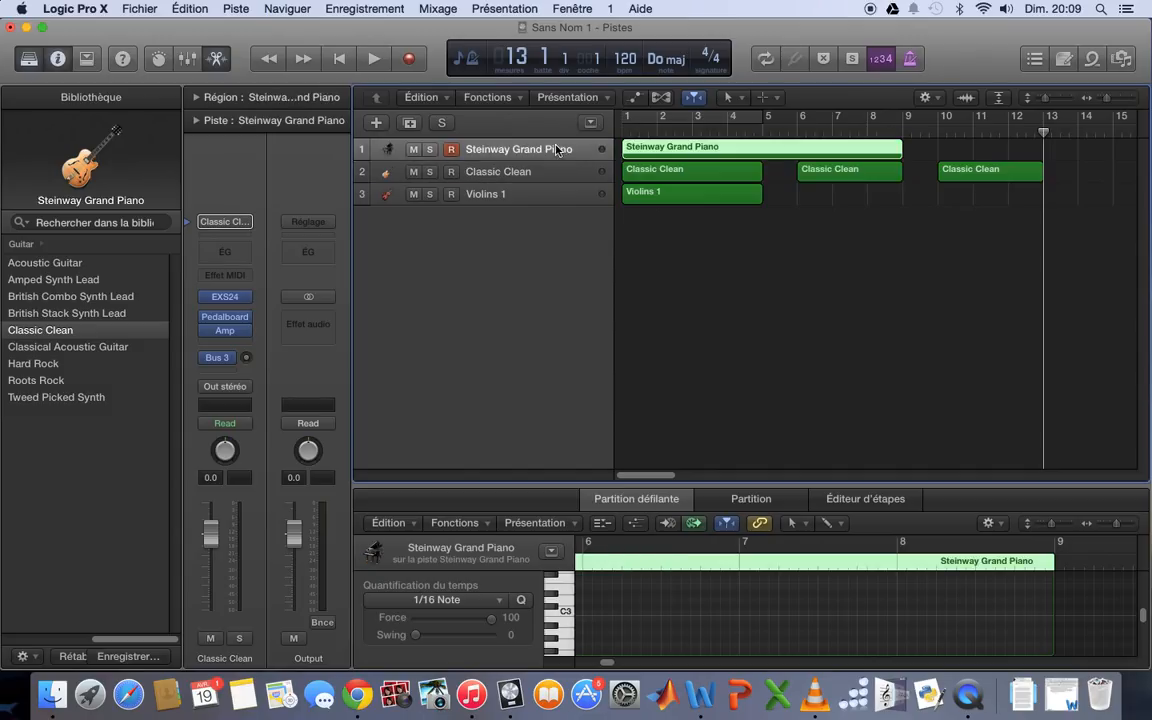
{"action": "left_click", "coordinate": [977, 150]}
{"action": "left_click", "coordinate": [940, 130]}
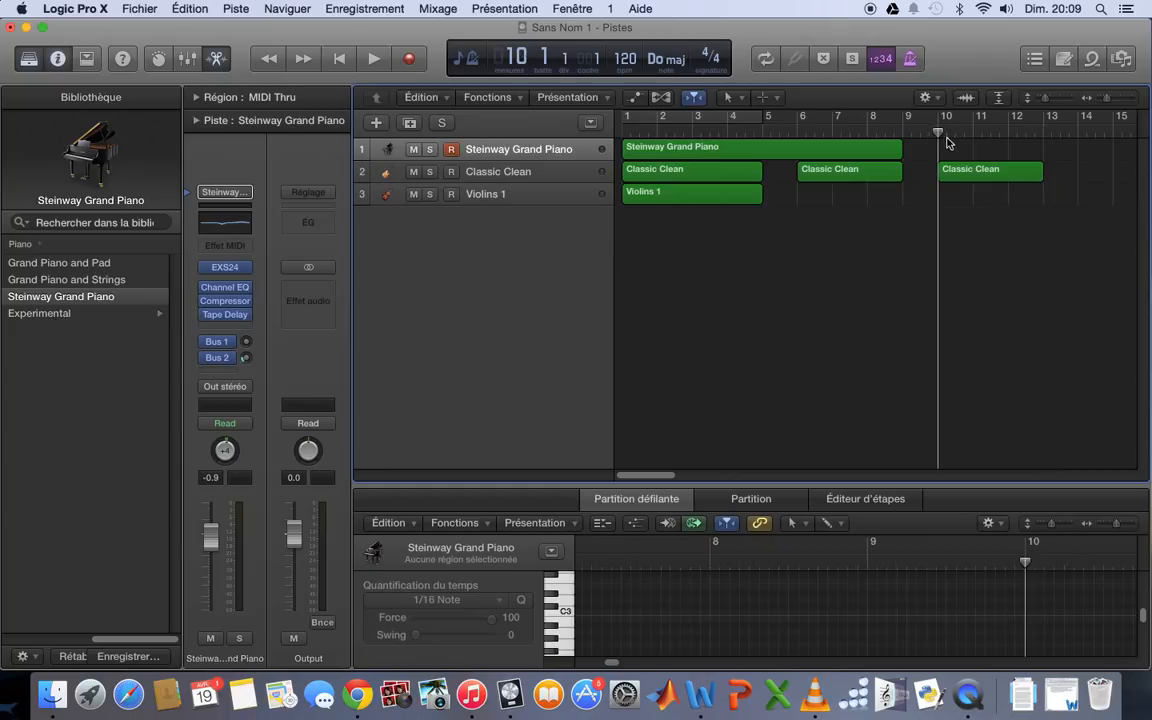
{"action": "key", "text": "super+v"}
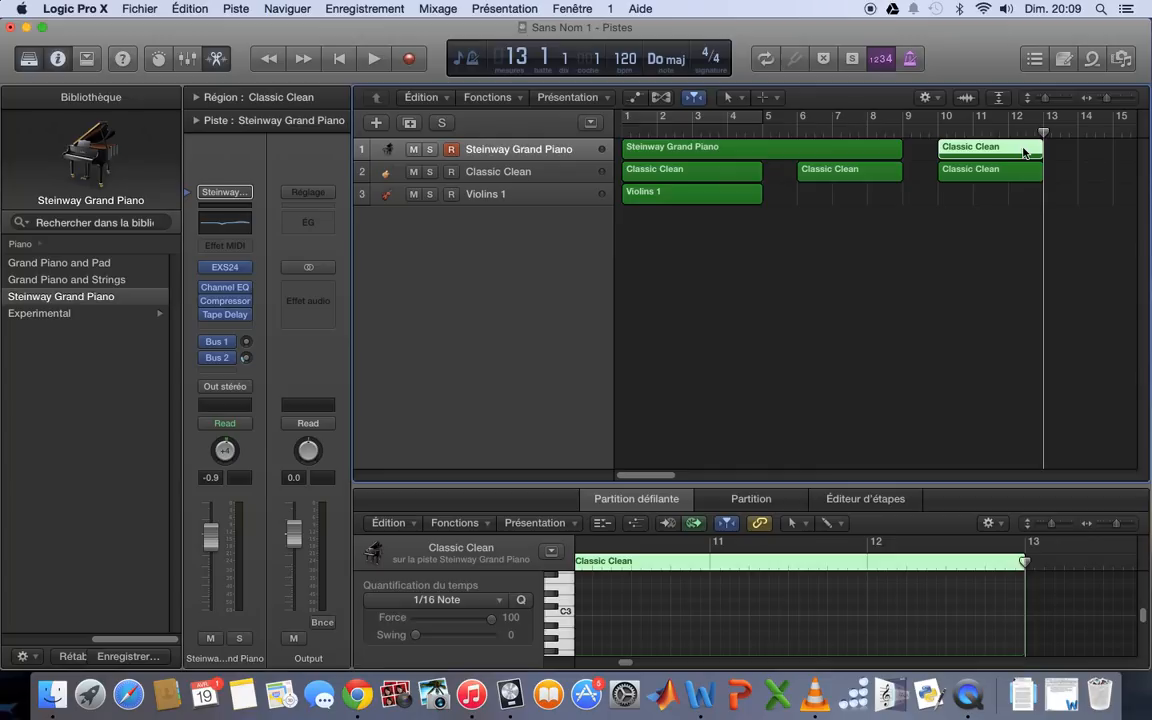
{"action": "key", "text": "BackSpace"}
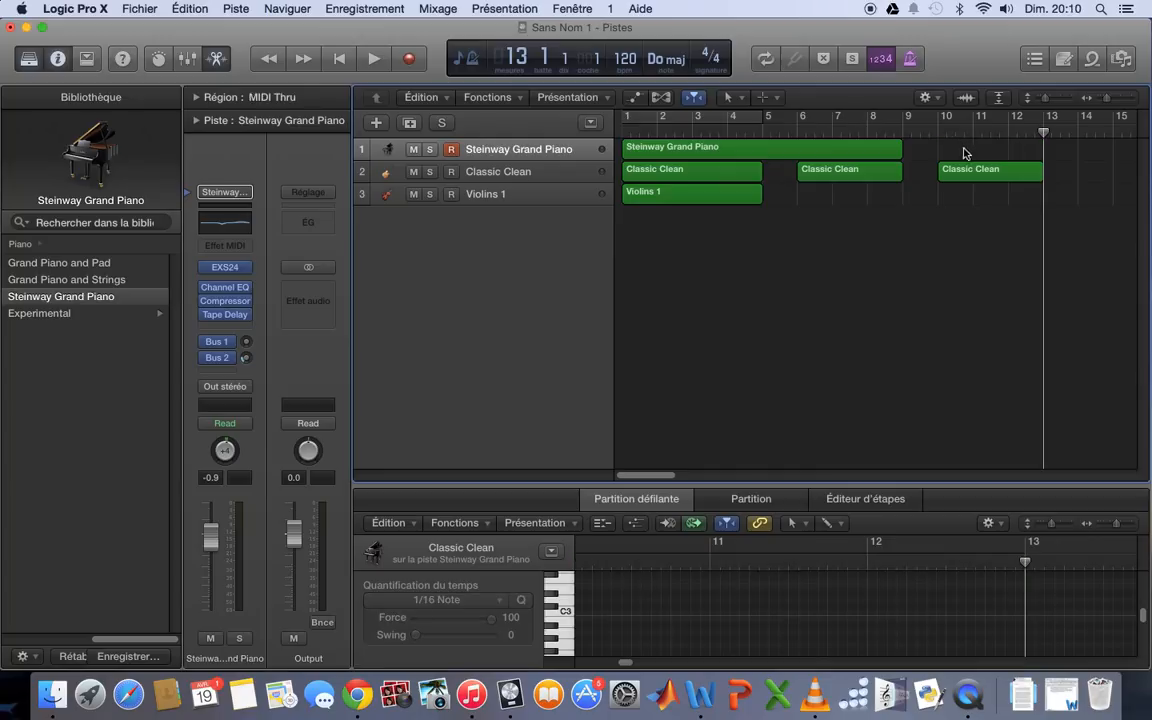
Switch the track selection between Classic Clean, Violins 1 and Steinway Grand Piano, finishing on Steinway Grand Piano
{"action": "left_click", "coordinate": [1013, 170]}
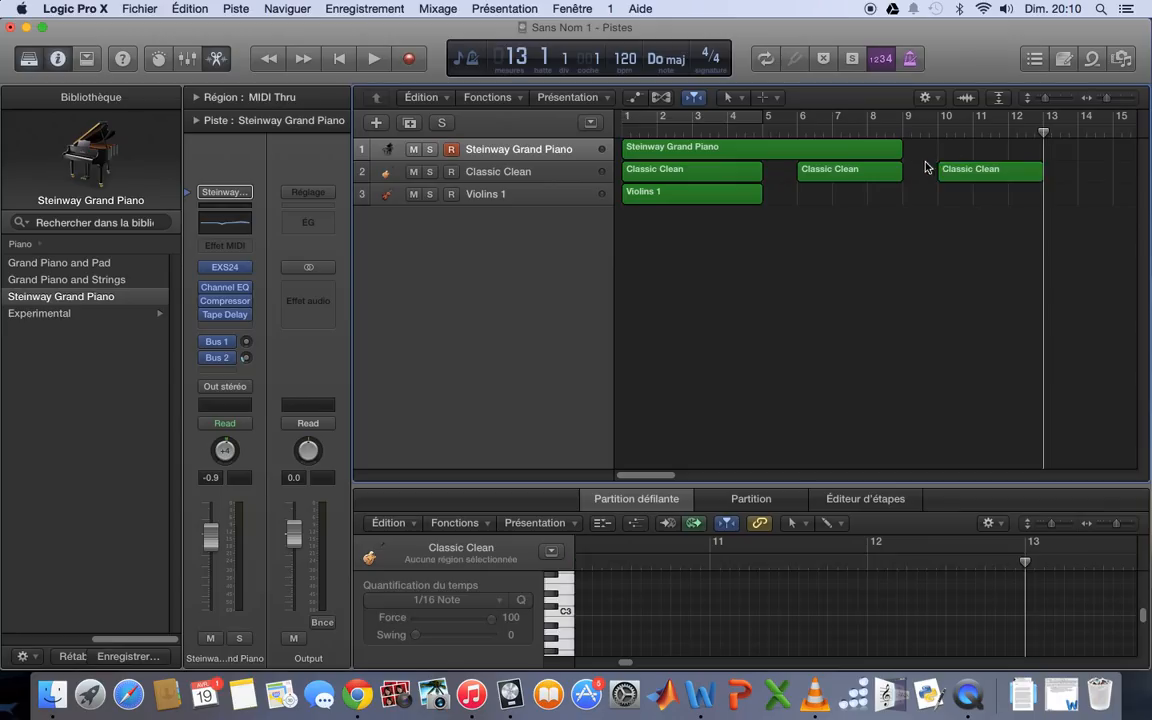
{"action": "left_click", "coordinate": [537, 172]}
{"action": "left_click", "coordinate": [547, 190]}
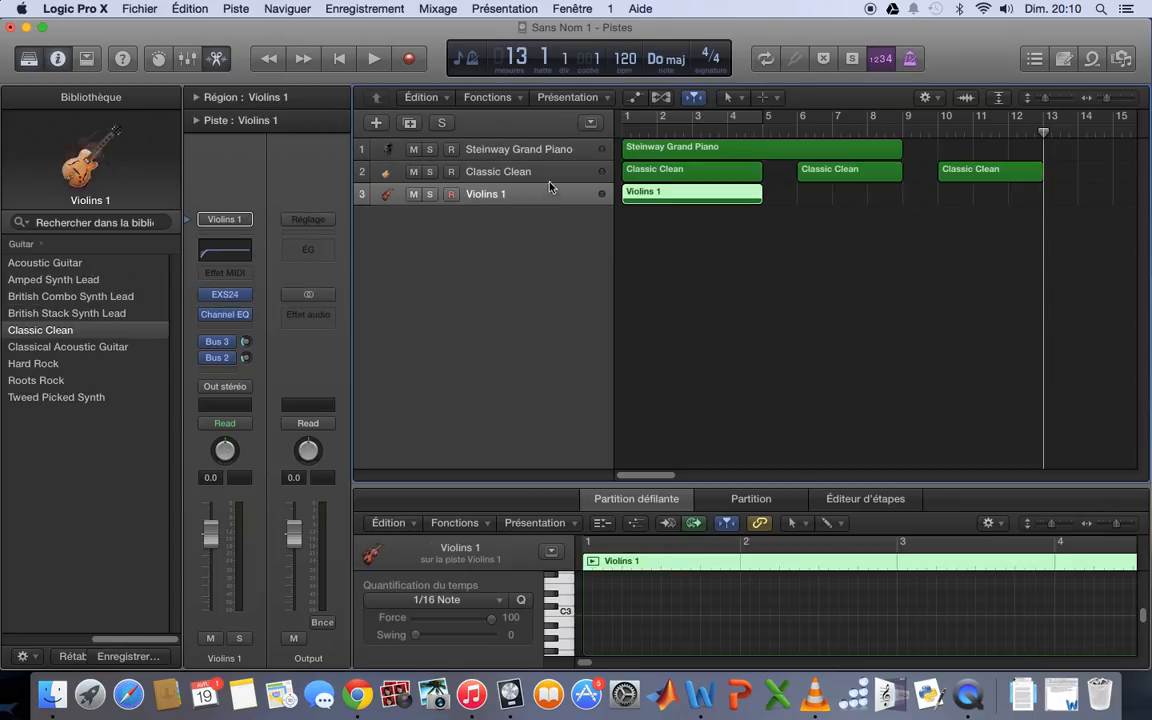
{"action": "left_click", "coordinate": [550, 172]}
{"action": "key", "text": "Up"}
{"action": "key", "text": "Down"}
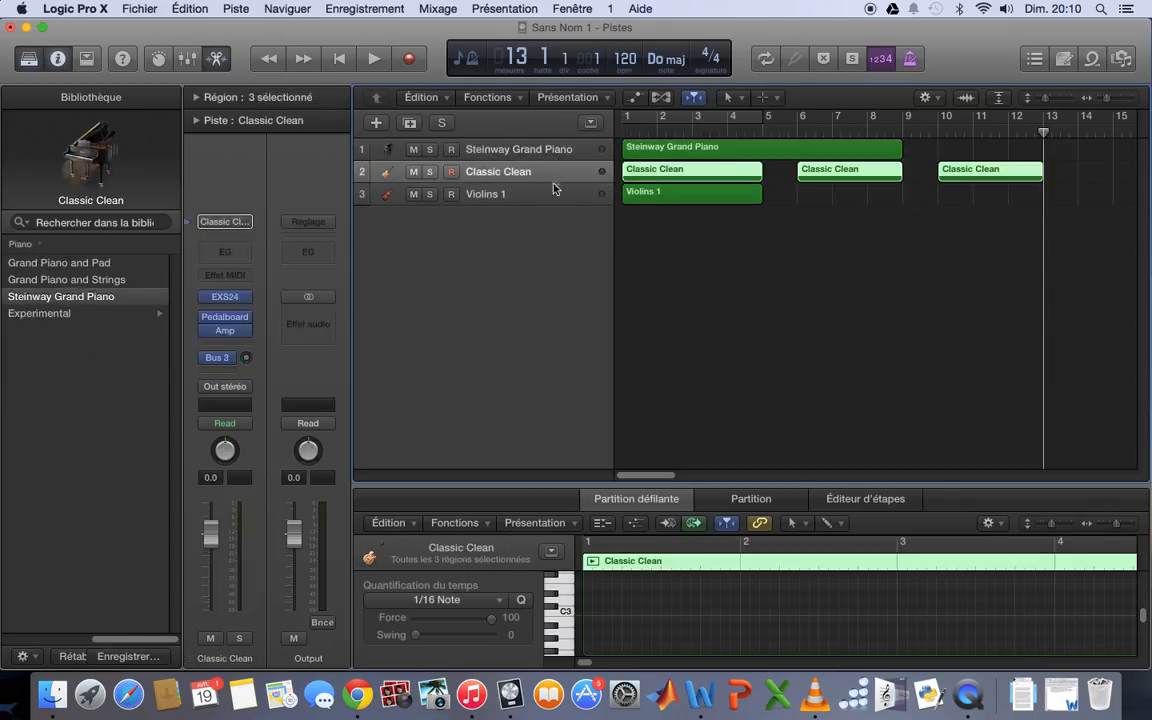
{"action": "key", "text": "Down"}
{"action": "key", "text": "Up"}
{"action": "key", "text": "Up"}
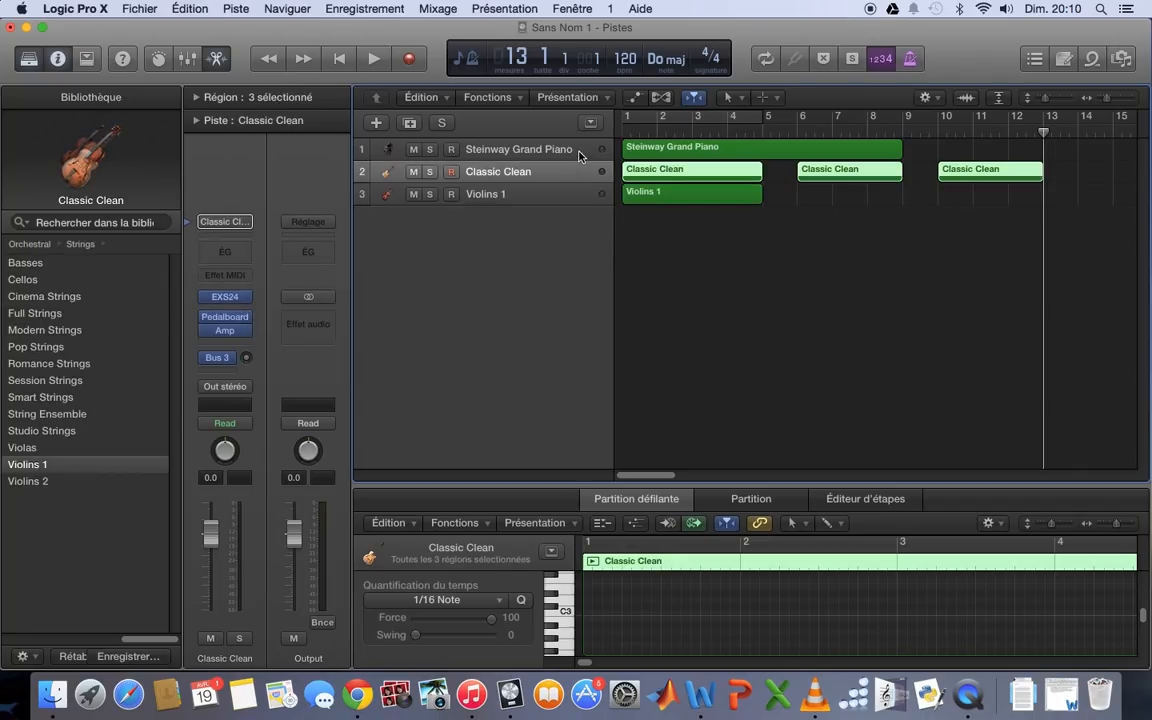
Split the Steinway Grand Piano region at bar 3 and select its first part
{"action": "left_click", "coordinate": [692, 131]}
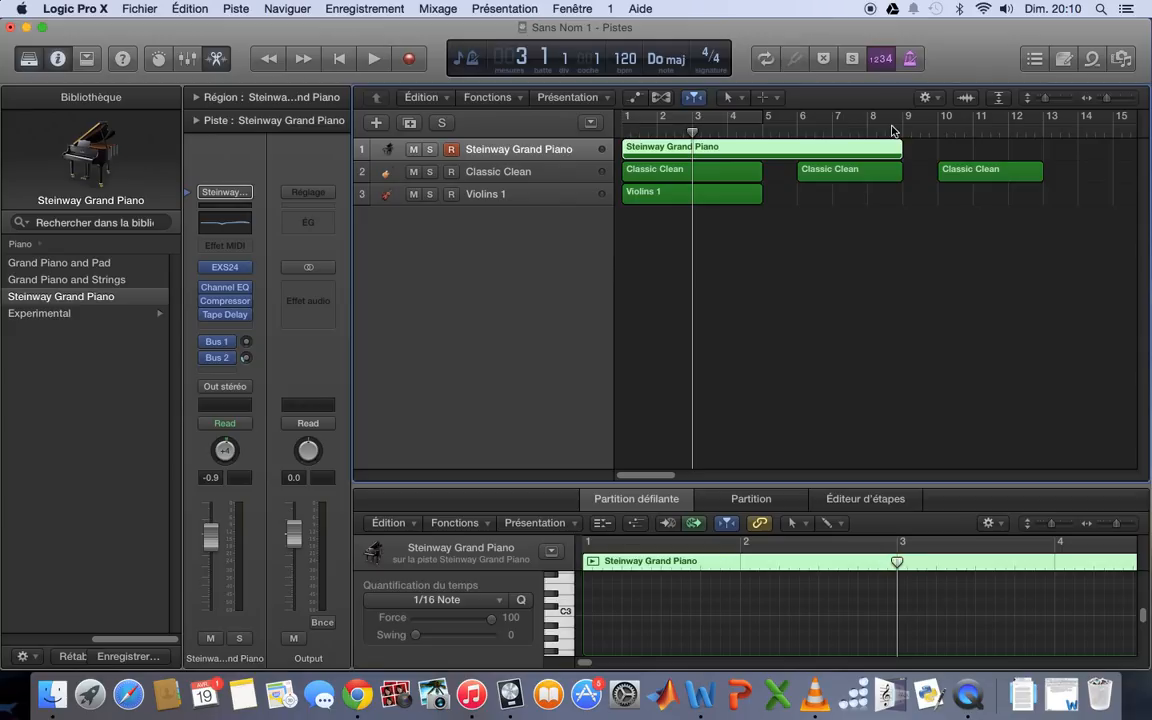
{"action": "key", "text": "super+t"}
{"action": "left_click", "coordinate": [668, 146]}
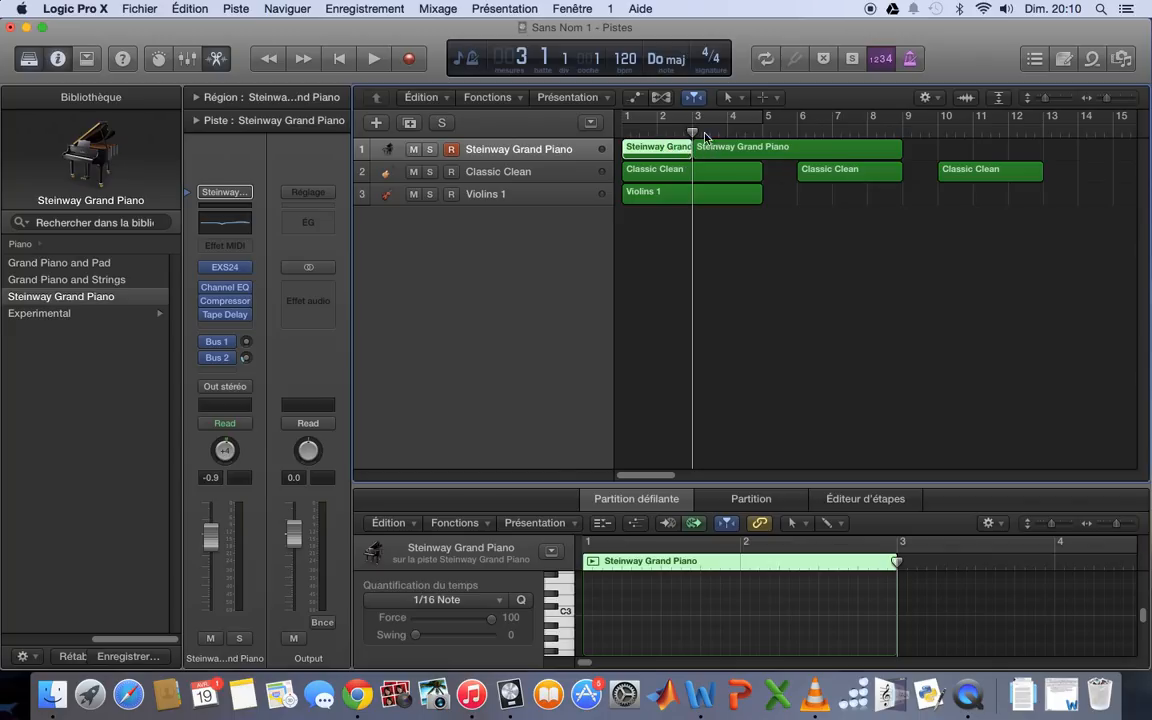
Split the second part of the Steinway Grand Piano region at bar 5, then check the resulting pieces by selecting them
{"action": "left_click", "coordinate": [708, 132]}
{"action": "left_click_drag", "start_coordinate": [709, 132], "coordinate": [763, 133]}
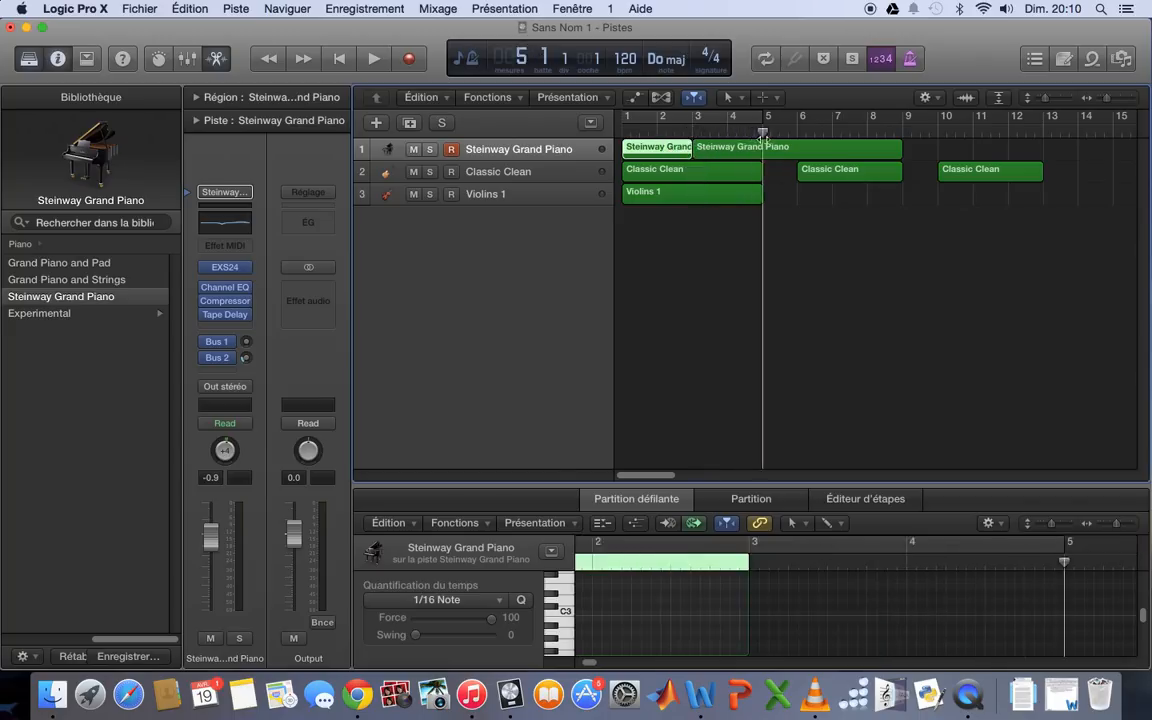
{"action": "left_click", "coordinate": [748, 148]}
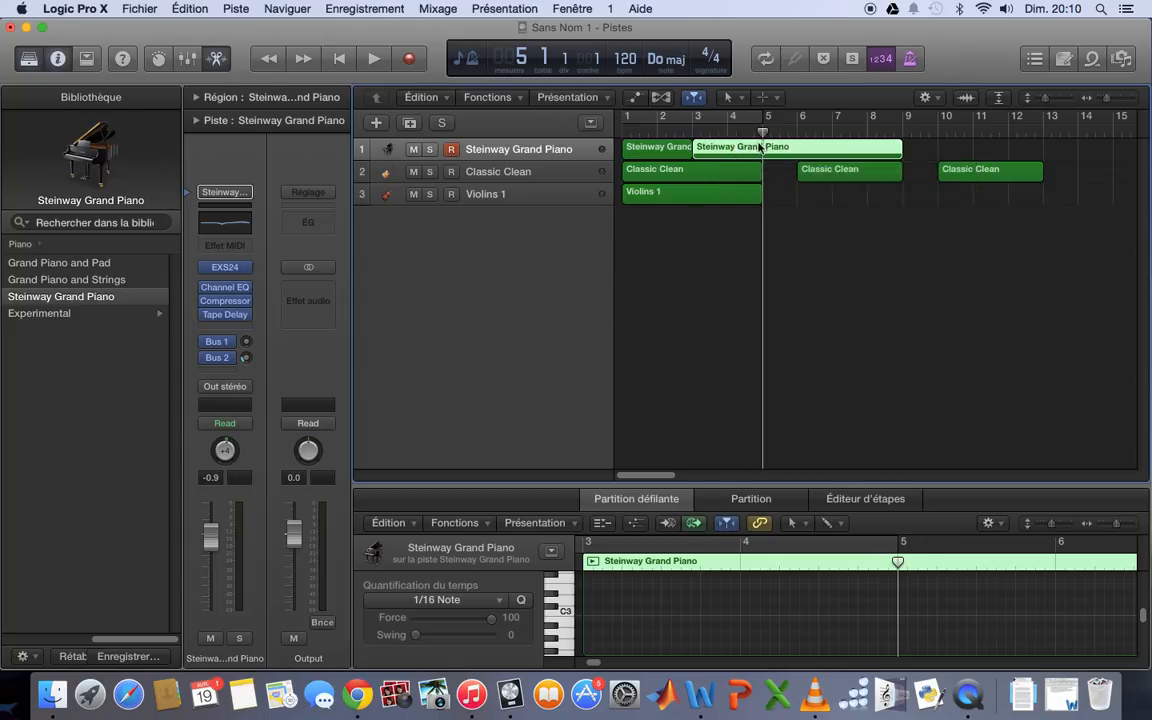
{"action": "key", "text": "super+t"}
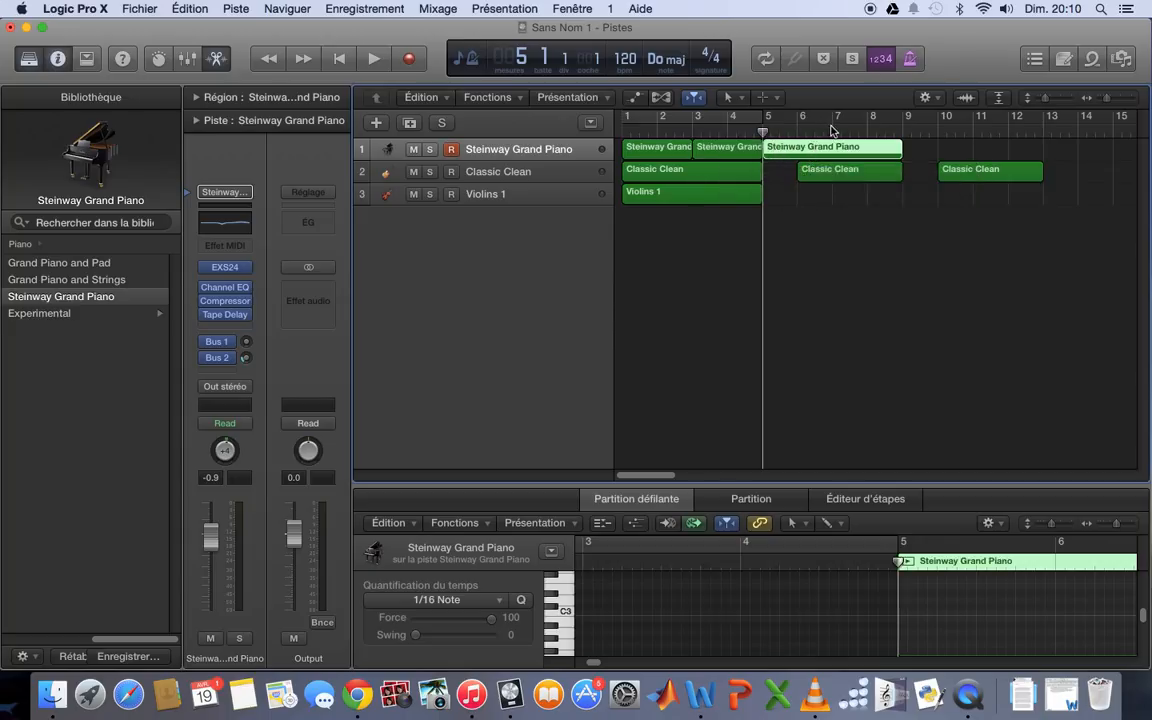
{"action": "left_click", "coordinate": [724, 148]}
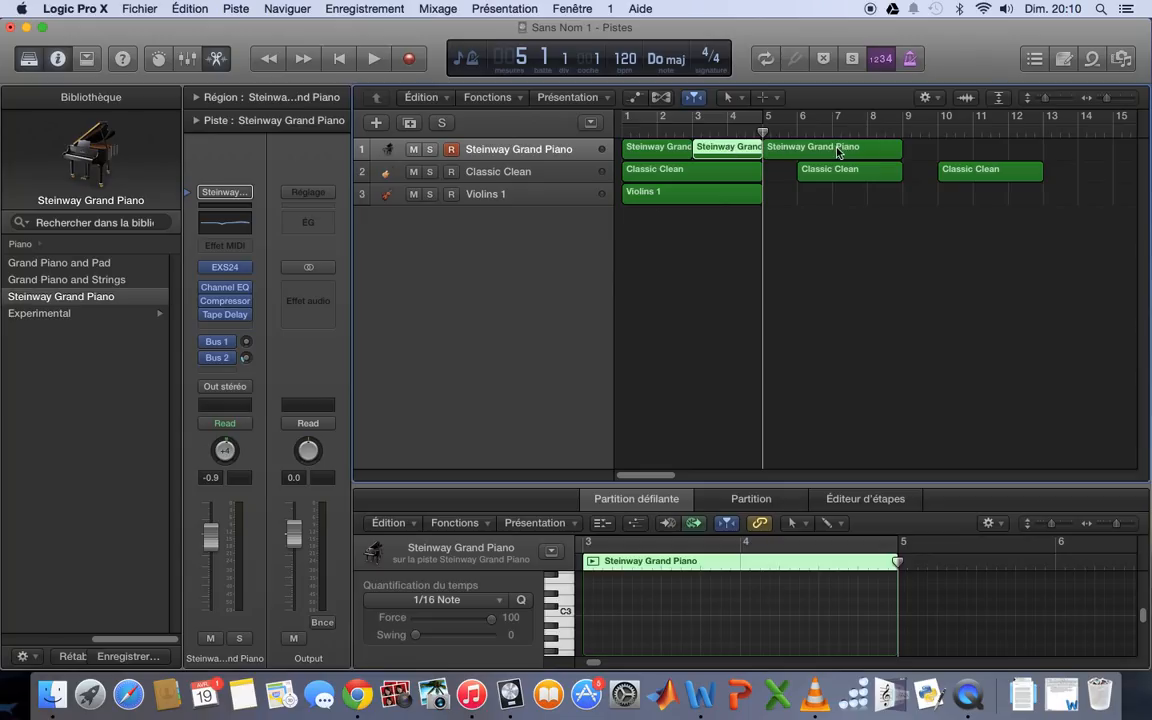
{"action": "key", "text": "Right"}
Join the three Steinway Grand Piano regions back into one region and deselect it
{"action": "left_click", "coordinate": [946, 149]}
{"action": "left_click_drag", "start_coordinate": [946, 149], "coordinate": [676, 158]}
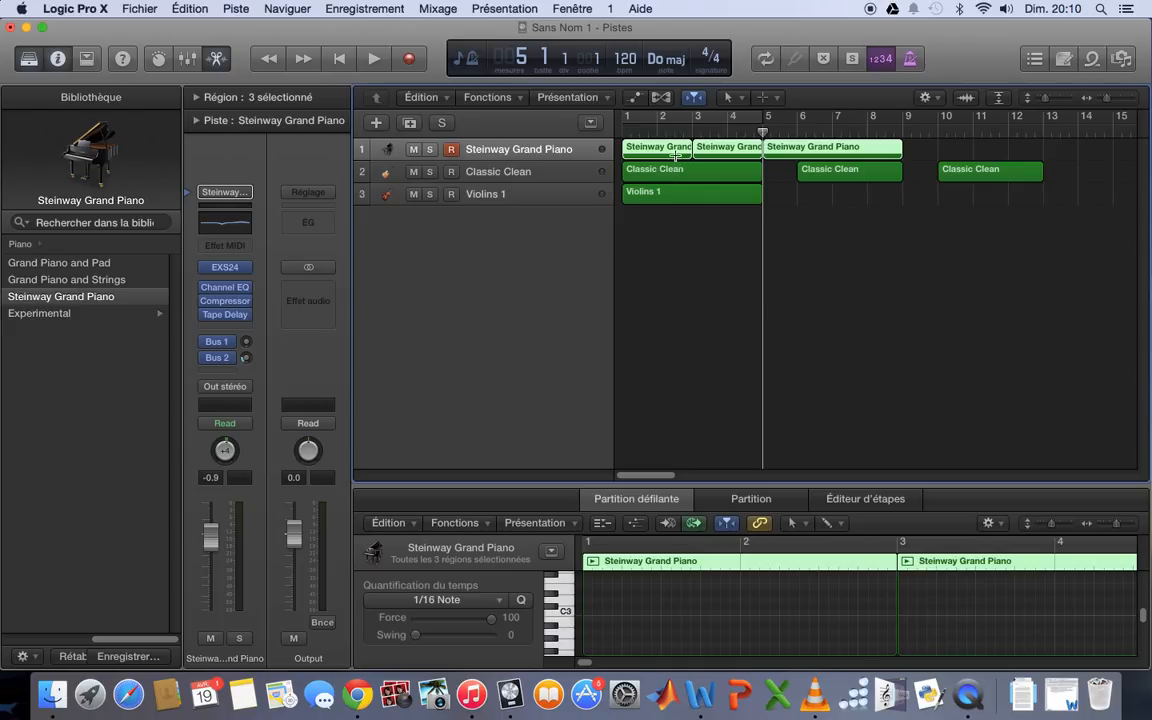
{"action": "key", "text": "j"}
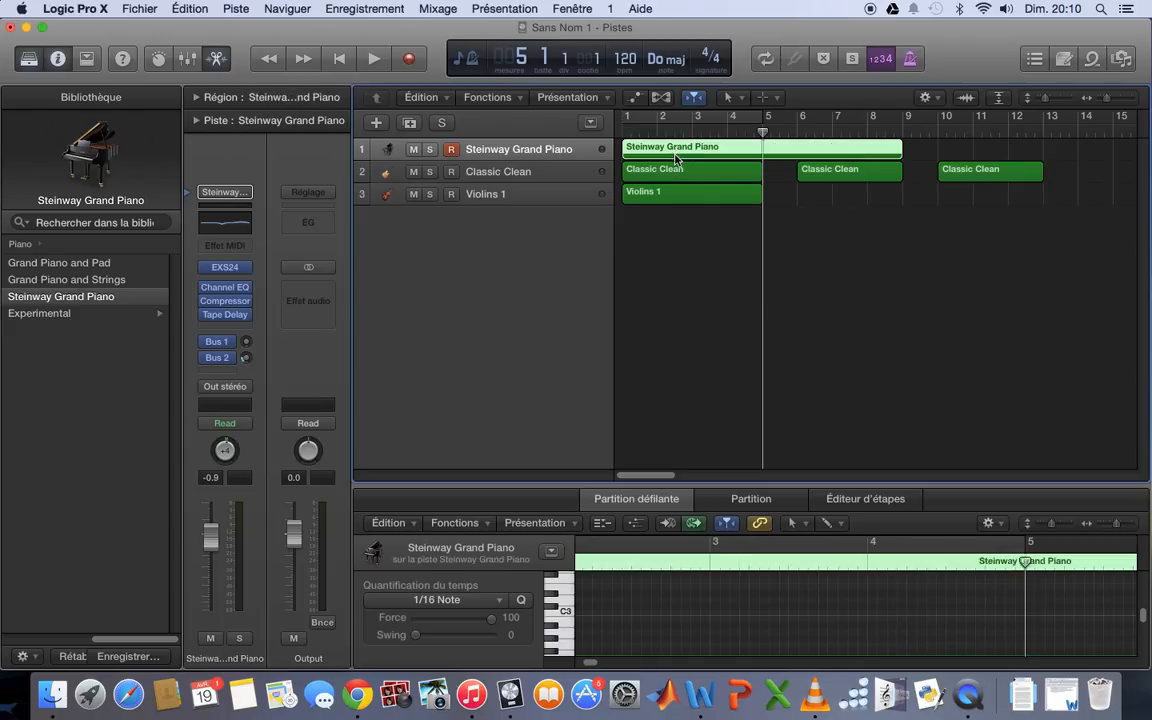
{"action": "left_click", "coordinate": [922, 153]}
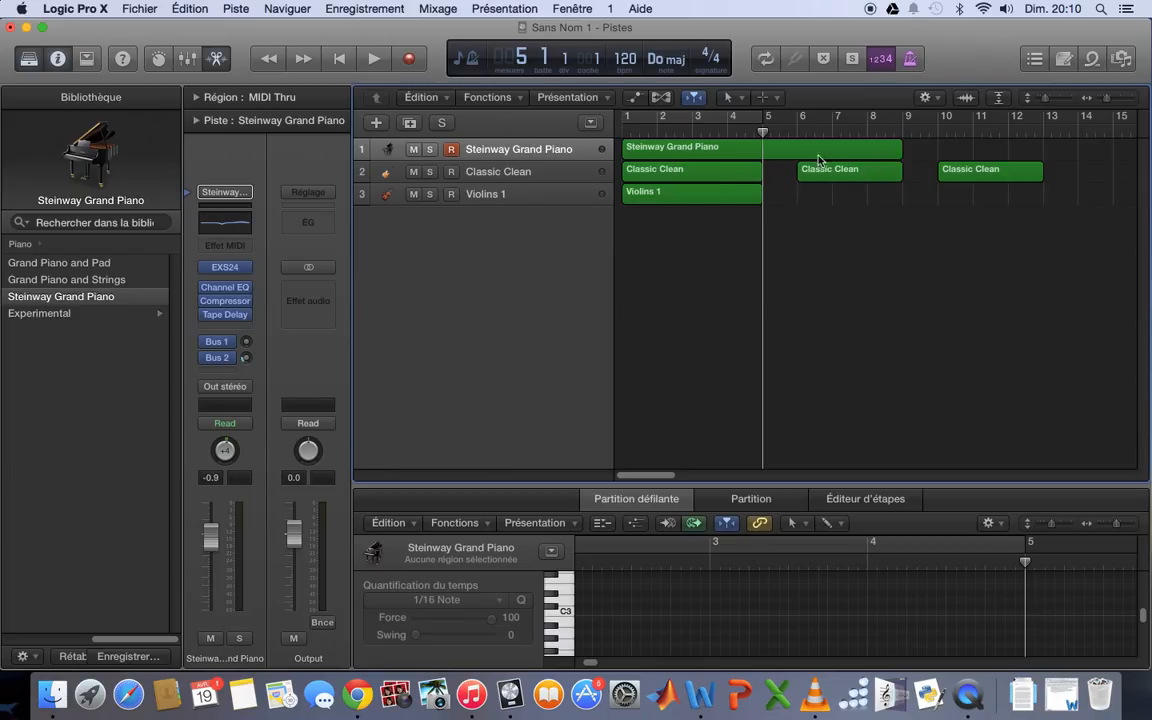
{"action": "left_click", "coordinate": [655, 150]}
{"action": "mouse_move", "coordinate": [655, 150]}
{"action": "left_mouse_down"}
{"action": "mouse_move", "coordinate": [720, 150]}
{"action": "mouse_move", "coordinate": [655, 150]}
{"action": "left_mouse_up"}
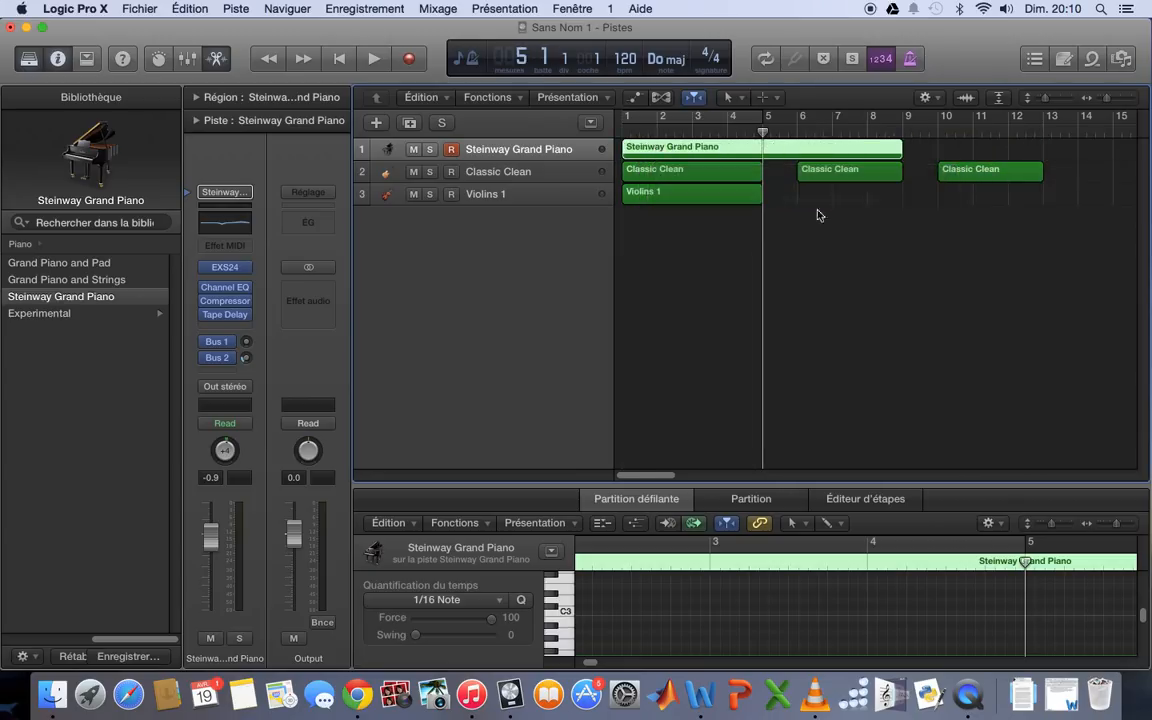
{"action": "left_click", "coordinate": [893, 222]}
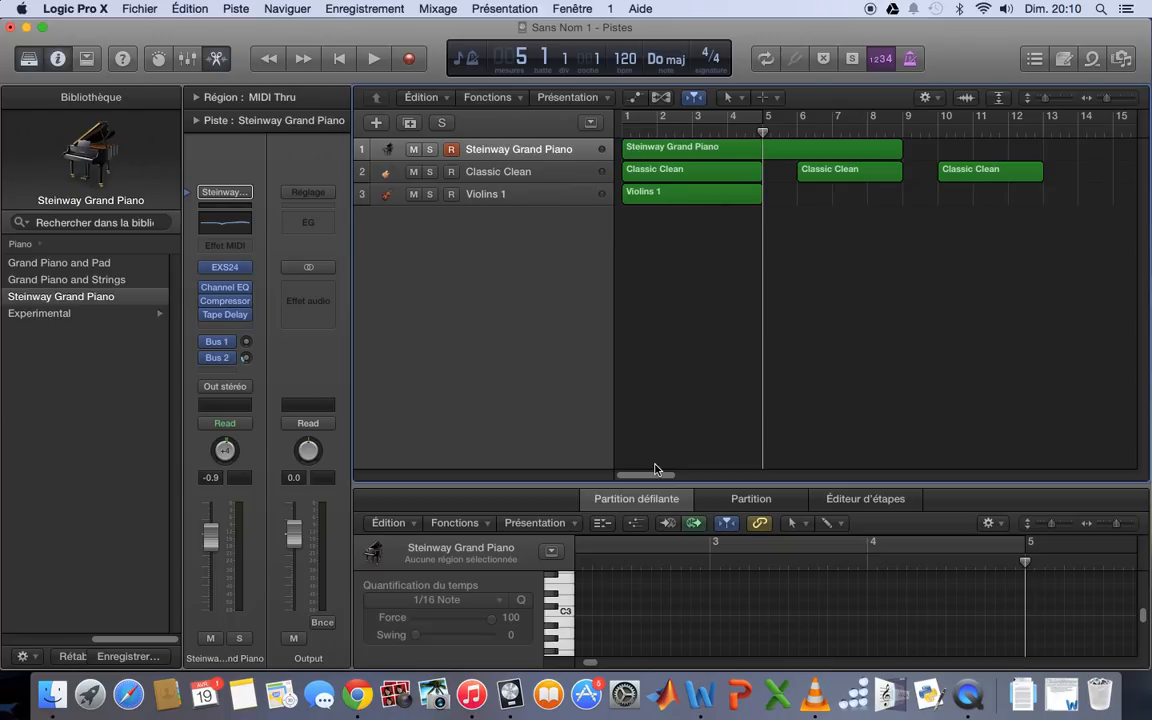
{"action": "left_click_drag", "start_coordinate": [661, 470], "coordinate": [481, 468]}
On the Steinway Grand Piano channel, bypass the Compressor and Channel EQ, look at the Compressor and its plug-in list, and re-enable both effects
{"action": "mouse_move", "coordinate": [119, 195]}
{"action": "left_click", "coordinate": [525, 172]}
{"action": "left_click", "coordinate": [527, 151]}
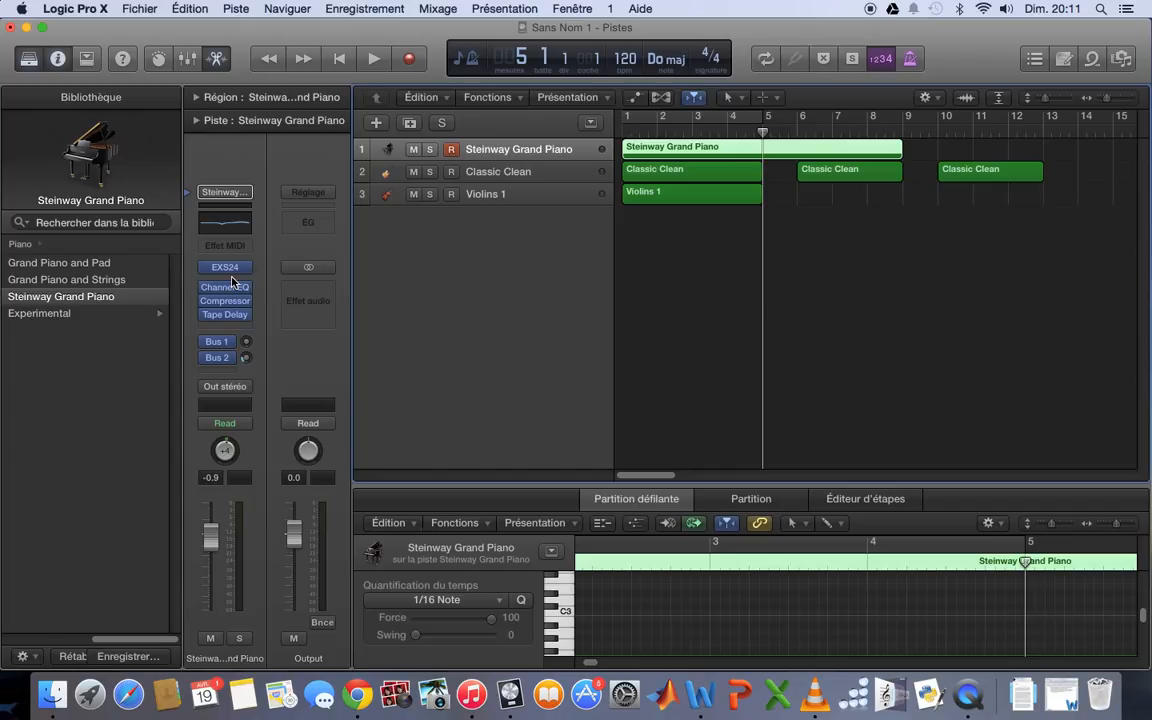
{"action": "mouse_move", "coordinate": [206, 269]}
{"action": "left_click", "coordinate": [207, 303]}
{"action": "left_click", "coordinate": [206, 288]}
{"action": "left_click", "coordinate": [225, 303]}
{"action": "left_click", "coordinate": [48, 64]}
{"action": "left_click", "coordinate": [244, 304]}
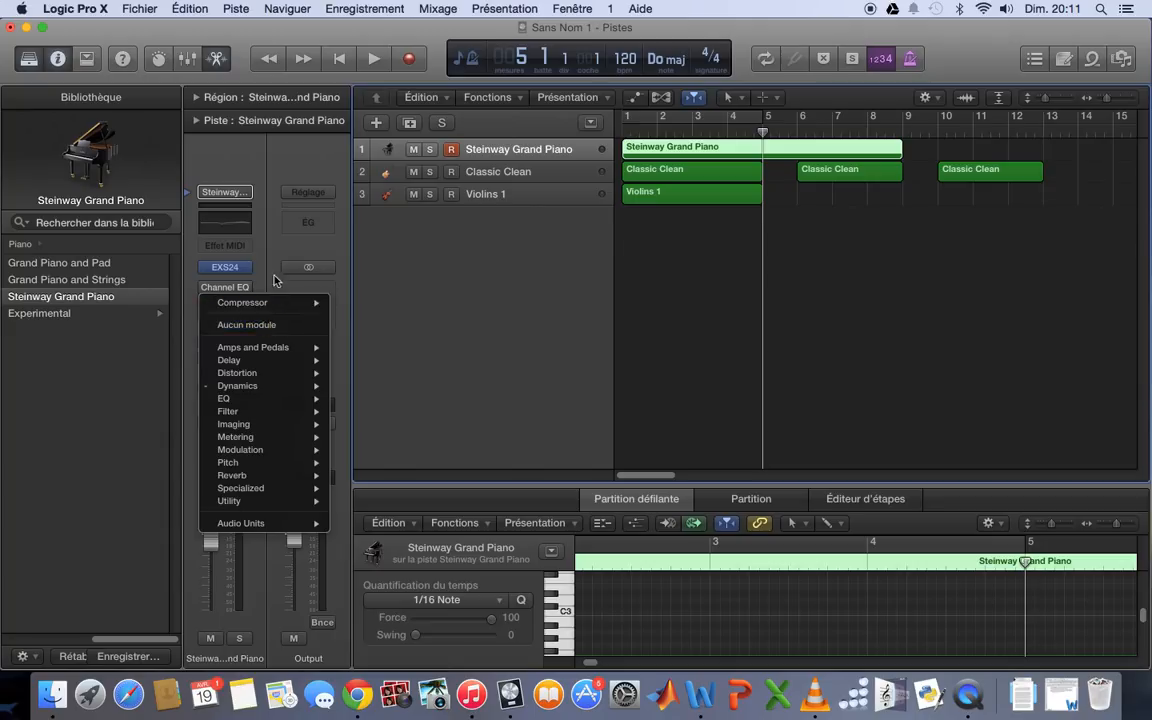
{"action": "left_click", "coordinate": [275, 279]}
{"action": "left_click", "coordinate": [209, 317]}
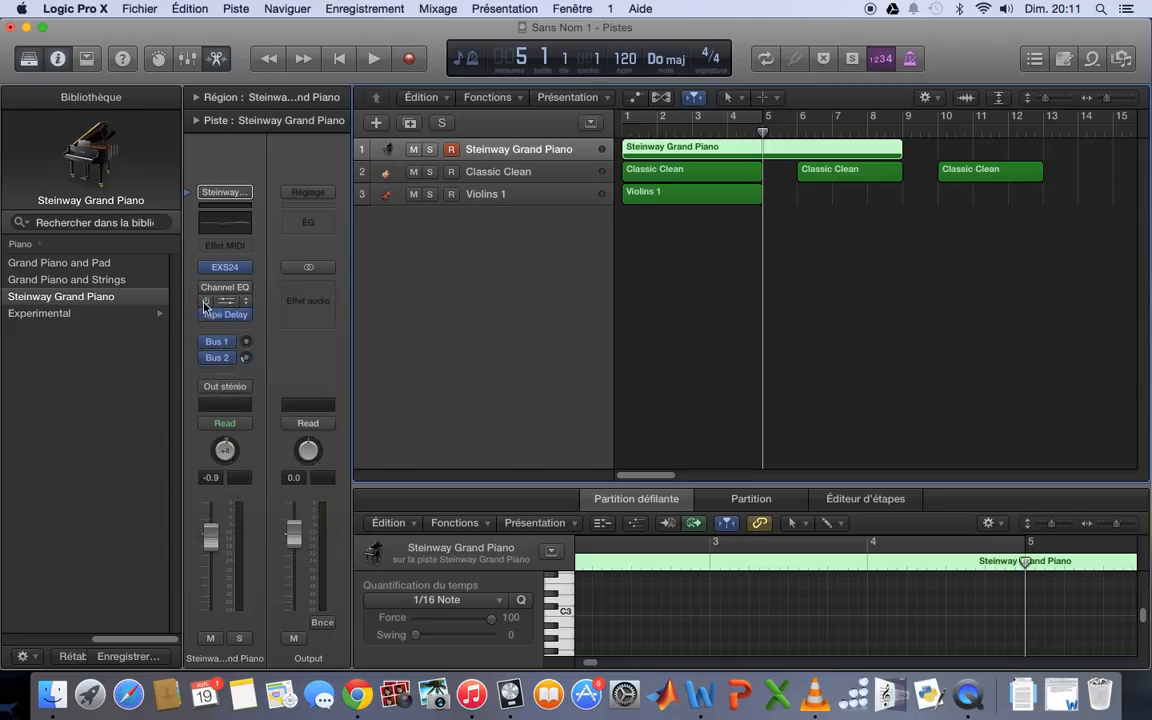
{"action": "left_click", "coordinate": [202, 290]}
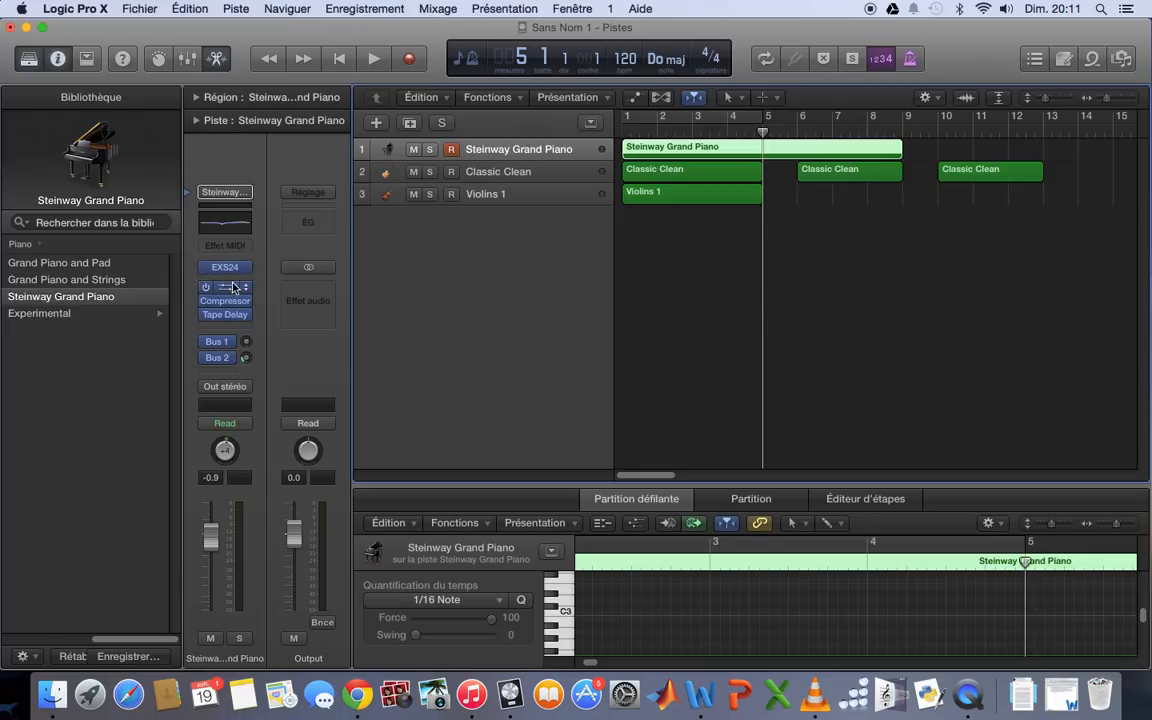
Open the EXS24 instrument of the Steinway Grand Piano track, look over its controls and close it
{"action": "mouse_move", "coordinate": [245, 301]}
{"action": "left_click", "coordinate": [228, 272]}
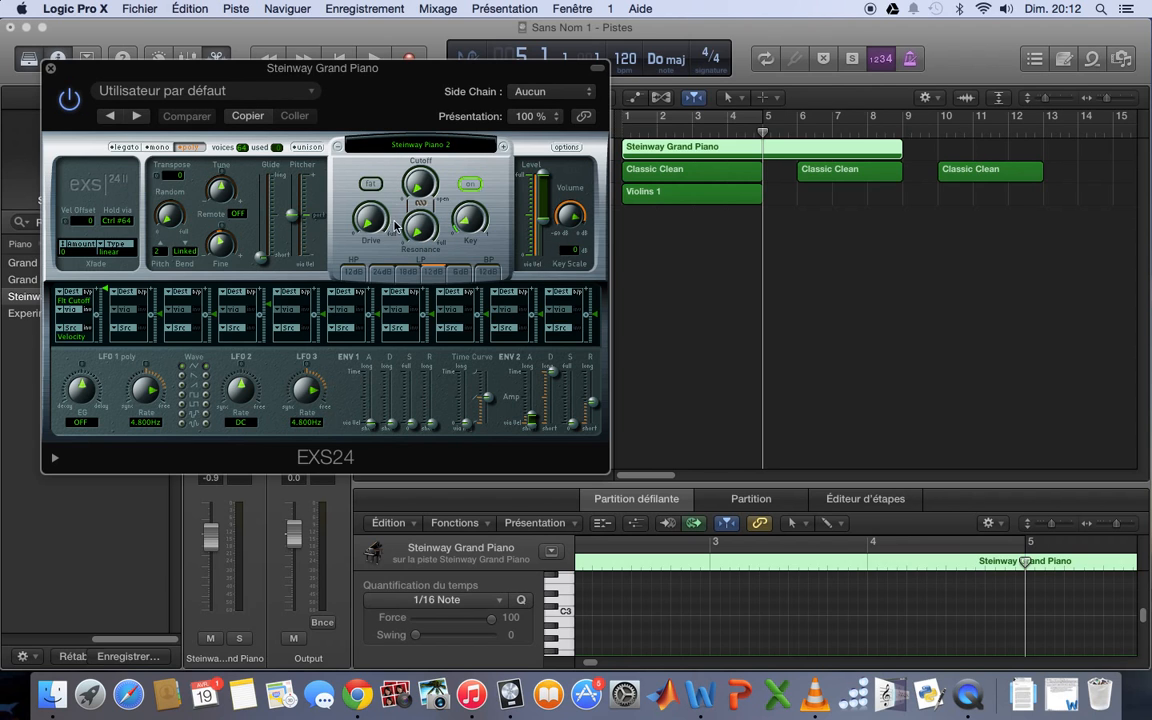
{"action": "left_click", "coordinate": [50, 68]}
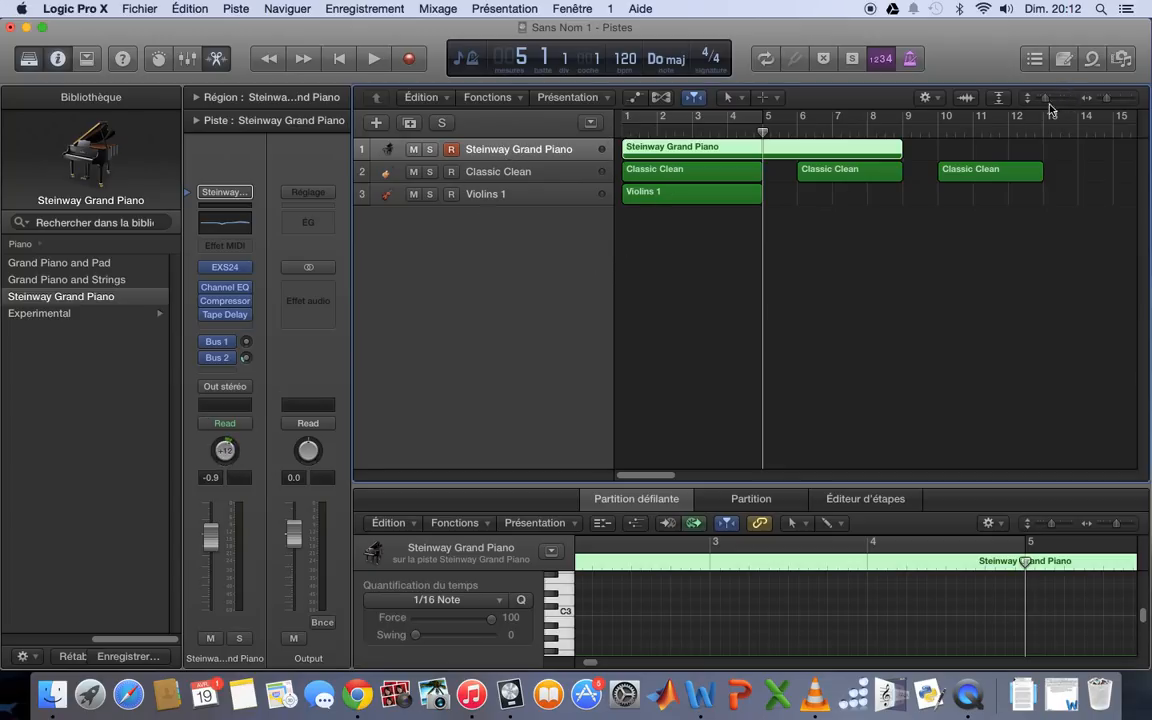
Reduce the height of the tracks, then reopen the Steinway Grand Piano's EXS24 instrument for another look and close it
{"action": "mouse_move", "coordinate": [1046, 98]}
{"action": "left_mouse_down"}
{"action": "mouse_move", "coordinate": [1062, 100]}
{"action": "mouse_move", "coordinate": [1038, 100]}
{"action": "left_mouse_up"}
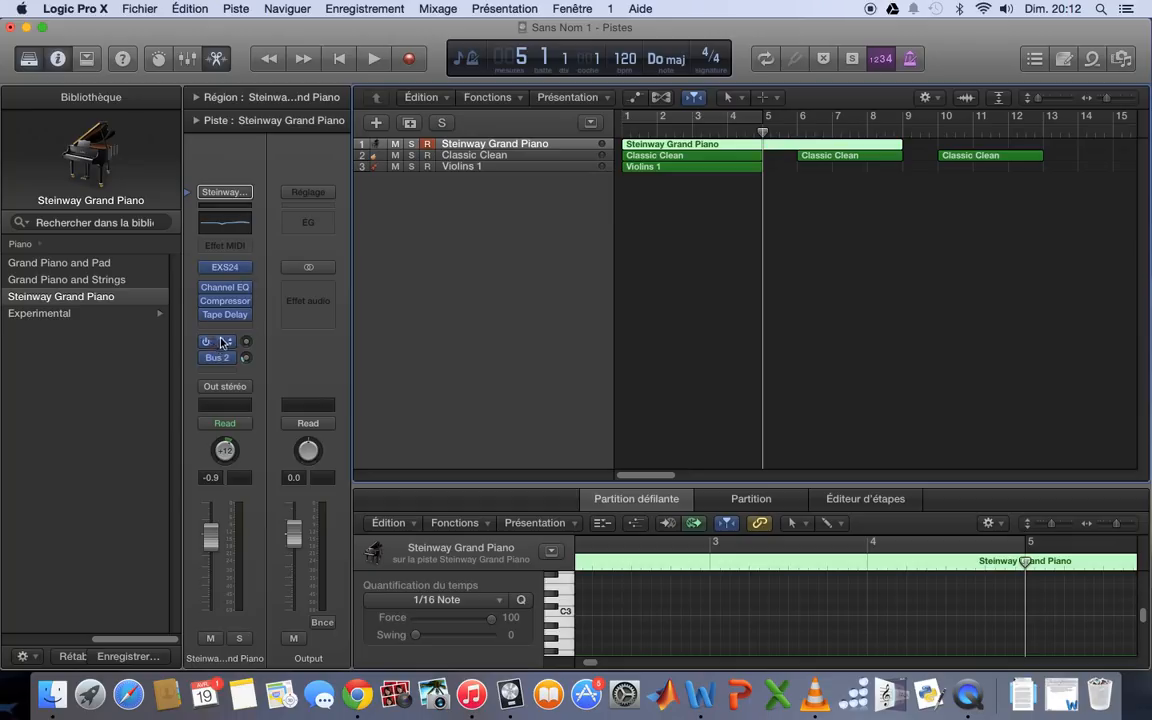
{"action": "mouse_move", "coordinate": [224, 344]}
{"action": "left_click", "coordinate": [226, 268]}
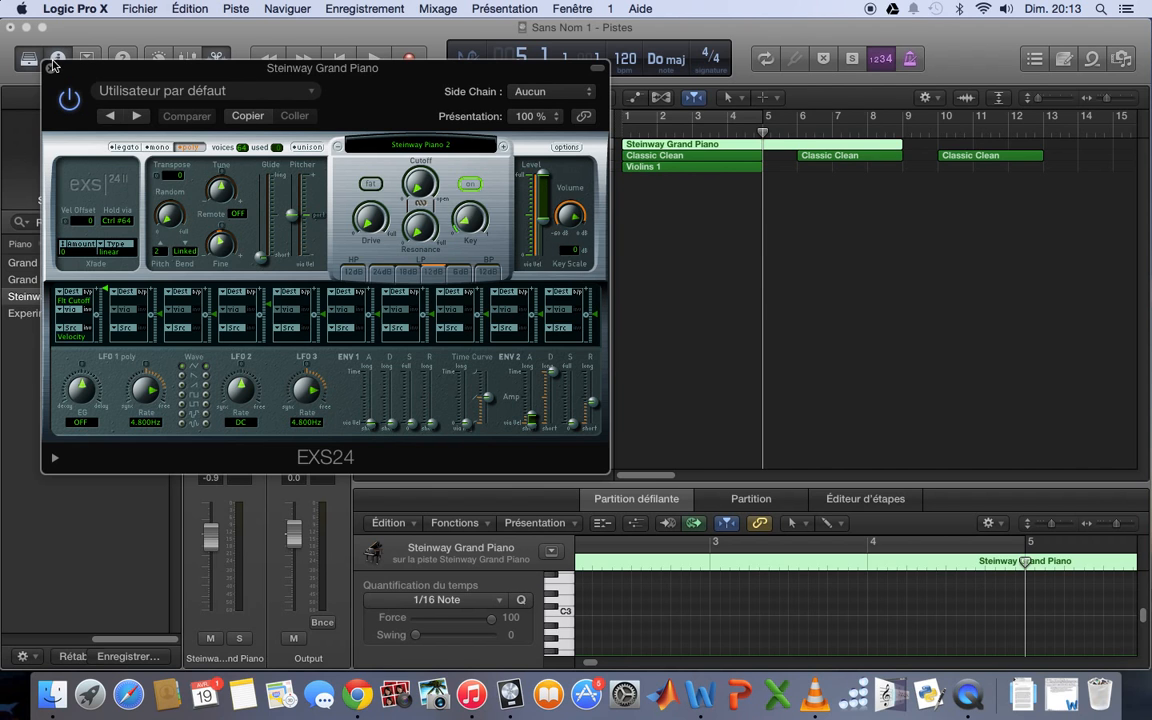
{"action": "left_click", "coordinate": [48, 68]}
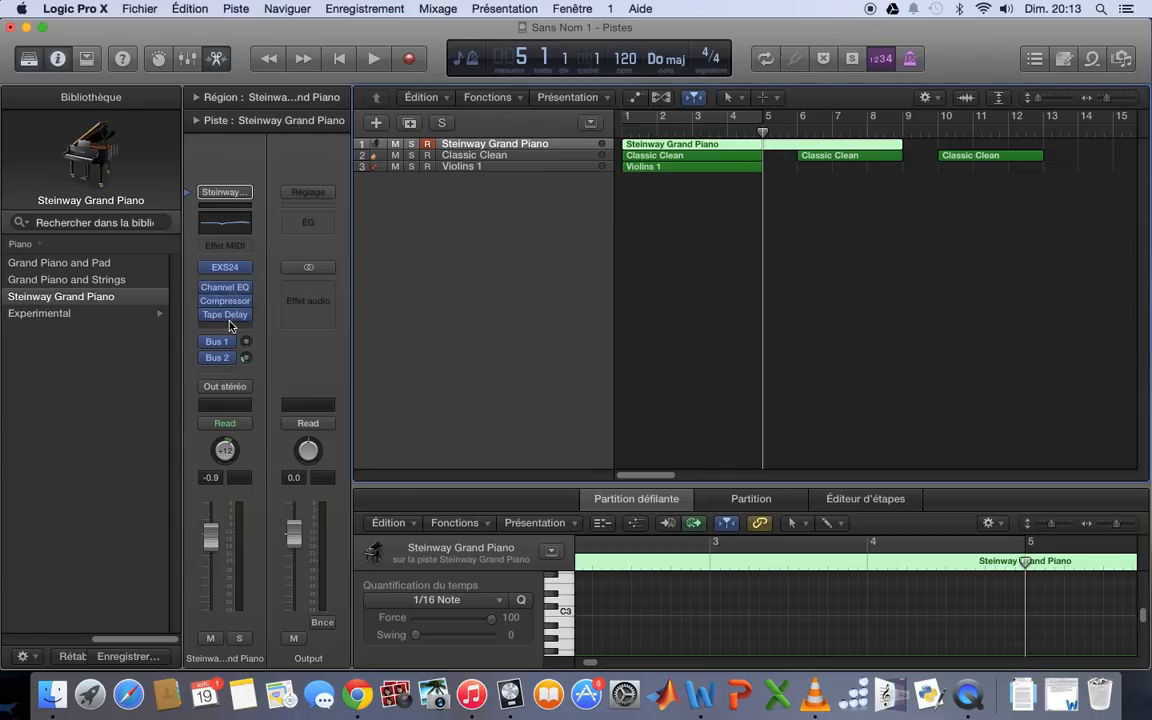
{"action": "mouse_move", "coordinate": [233, 316]}
Deselect the Steinway Grand Piano region, then turn the cycle range from bar 1 to bar 5 on and off again
{"action": "left_click", "coordinate": [818, 255]}
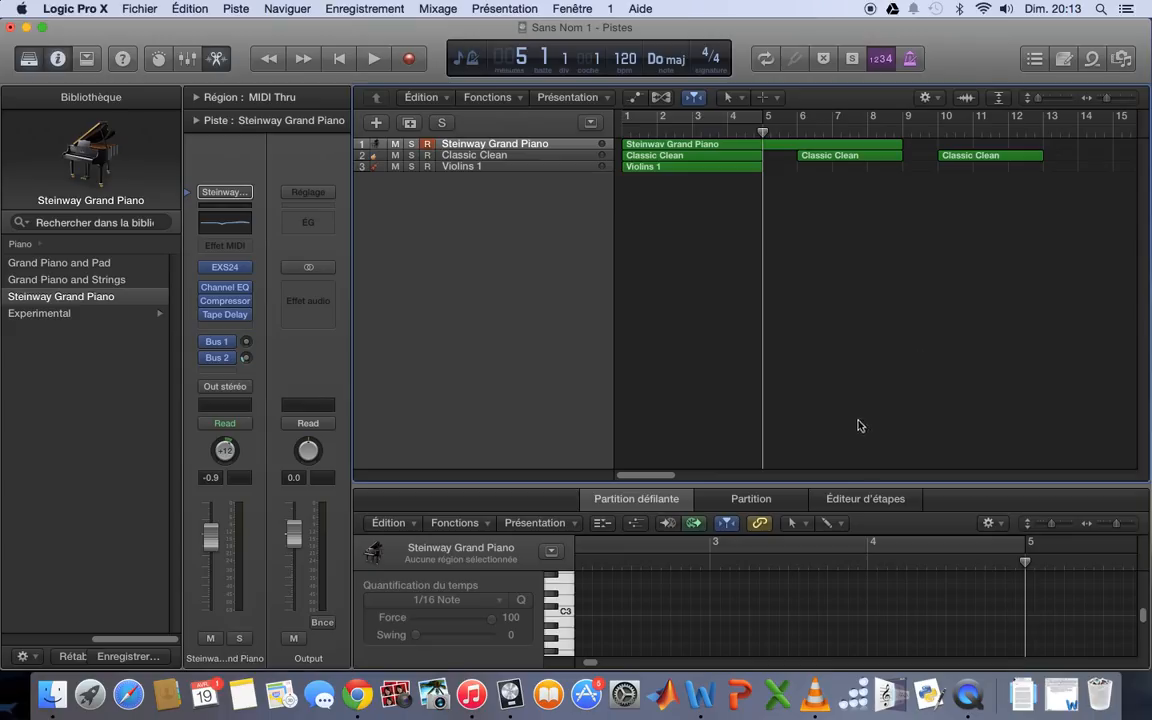
{"action": "left_click_drag", "start_coordinate": [642, 478], "coordinate": [718, 461]}
{"action": "left_click", "coordinate": [655, 115]}
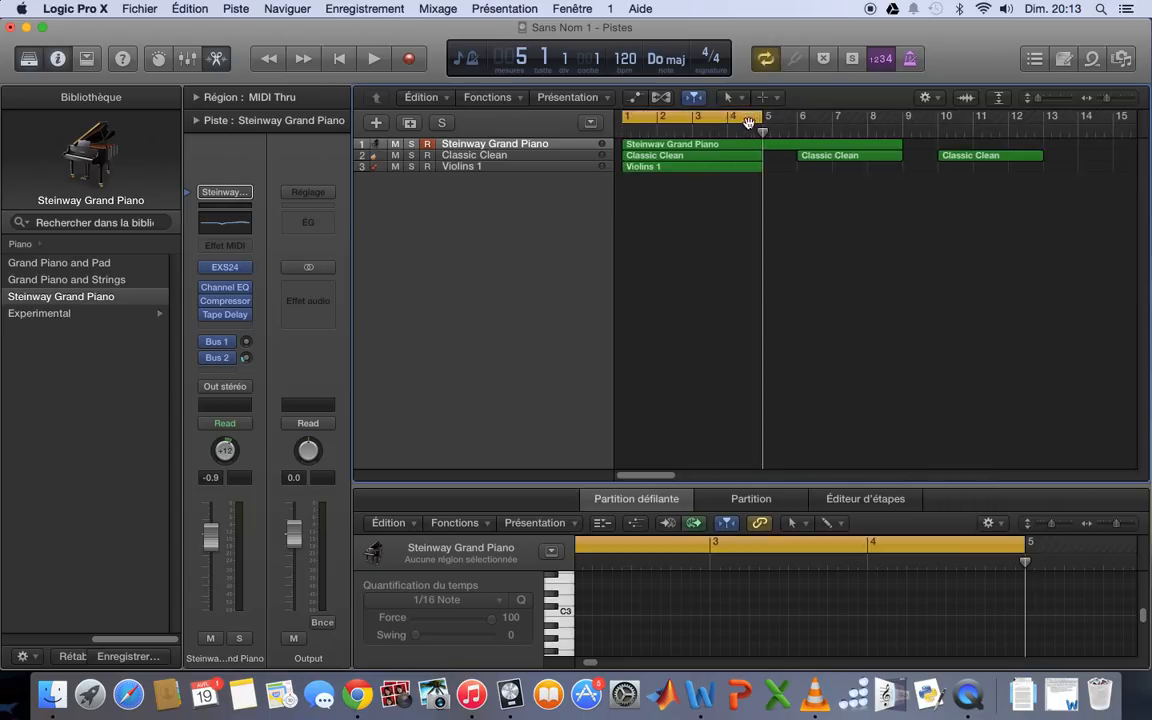
{"action": "left_click", "coordinate": [674, 112]}
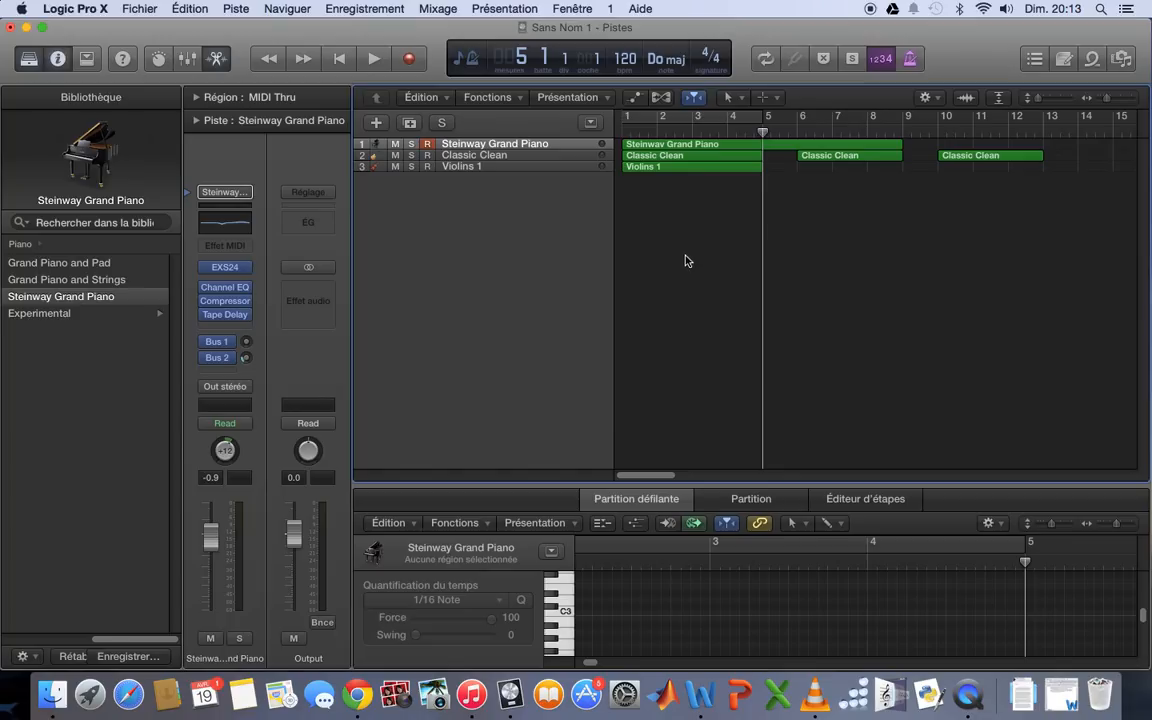
Show the automation on the tracks and look over the automation parameters available for the Steinway Grand Piano track
{"action": "left_click", "coordinate": [637, 101]}
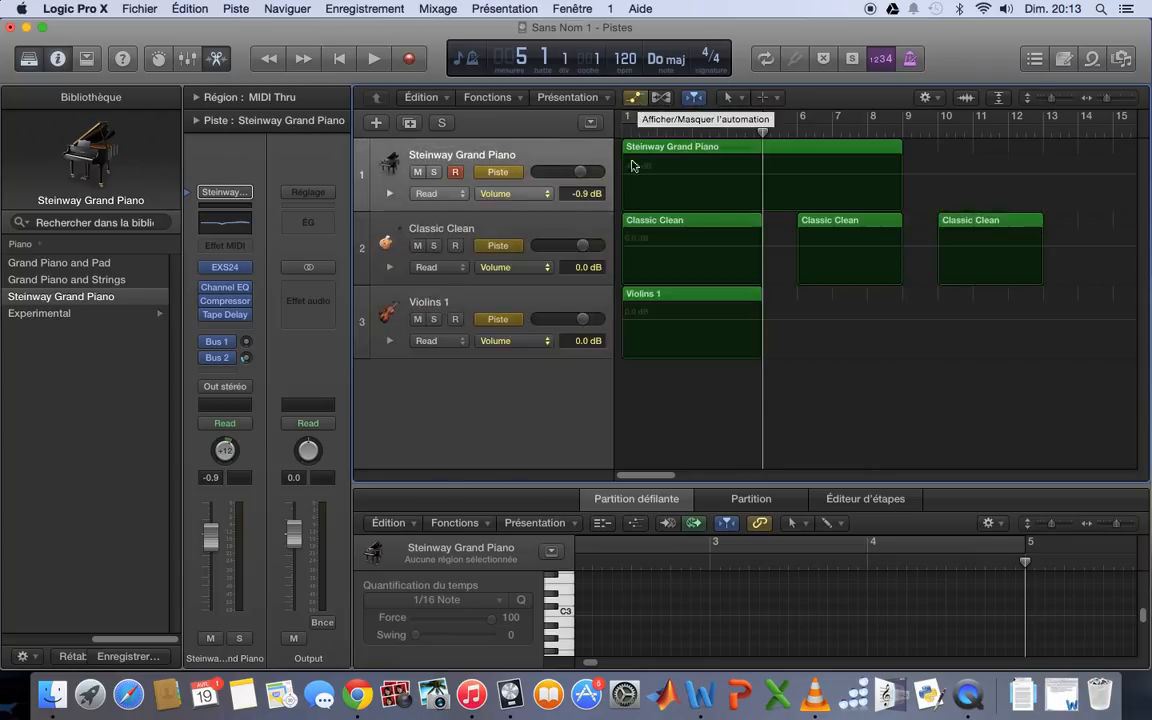
{"action": "left_click", "coordinate": [533, 195]}
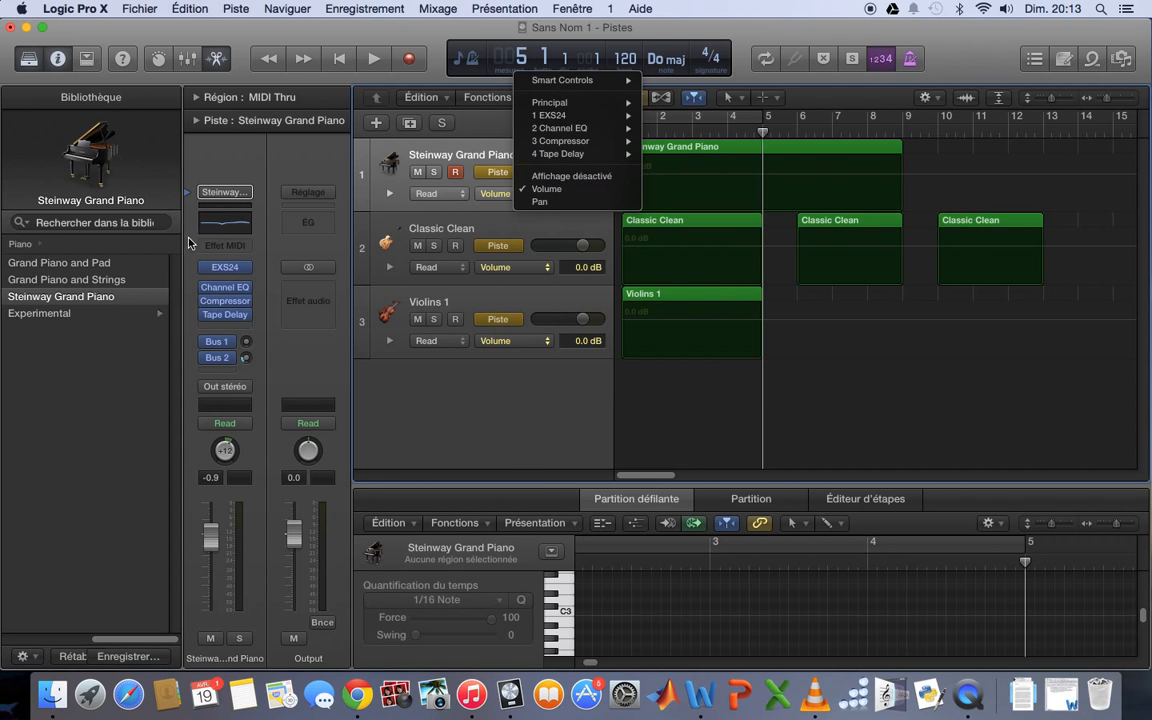
{"action": "left_click", "coordinate": [691, 126]}
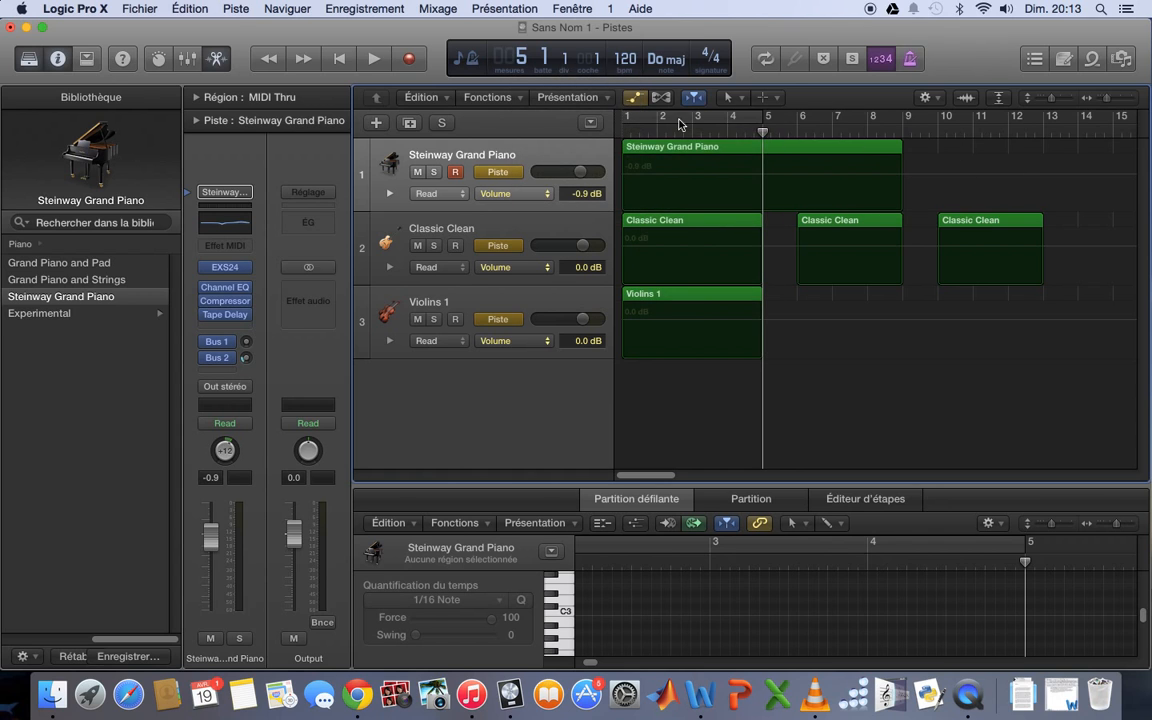
Try a volume automation fade on the Classic Clean track from 0.0 dB at about bar 3 down to -∞ at about bar 5, then undo it
{"action": "left_click", "coordinate": [634, 97]}
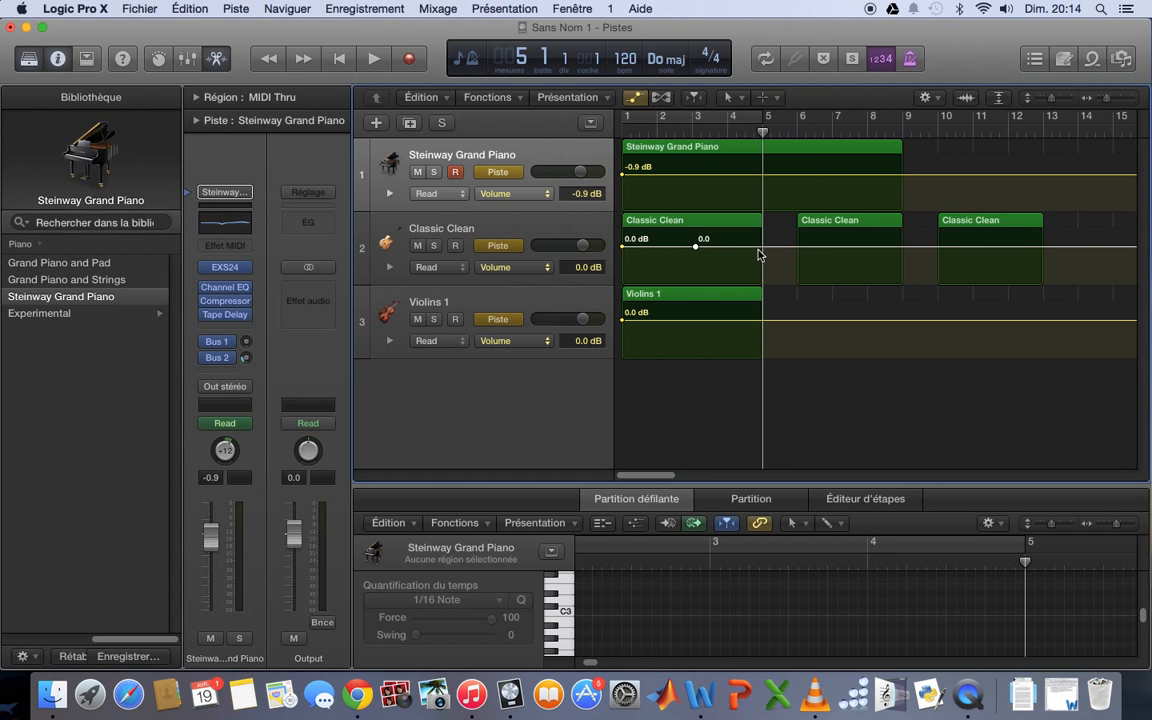
{"action": "left_click_drag", "start_coordinate": [769, 250], "coordinate": [779, 305]}
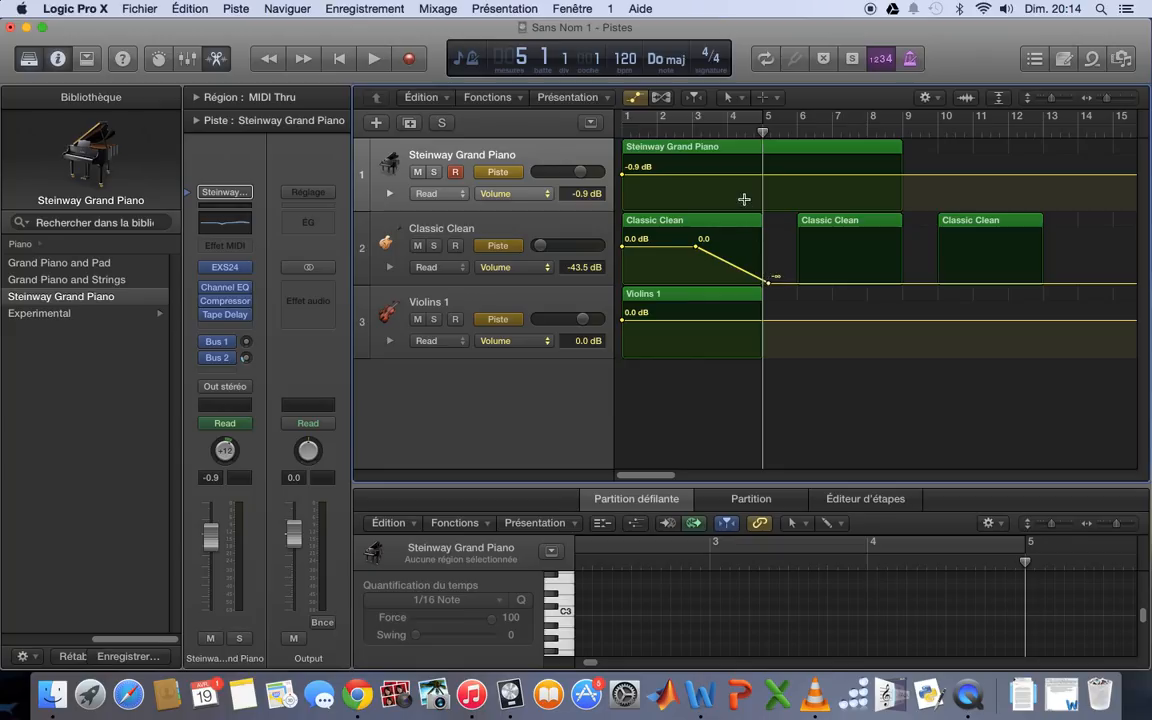
{"action": "key", "text": "super+z"}
{"action": "key", "text": "super+z"}
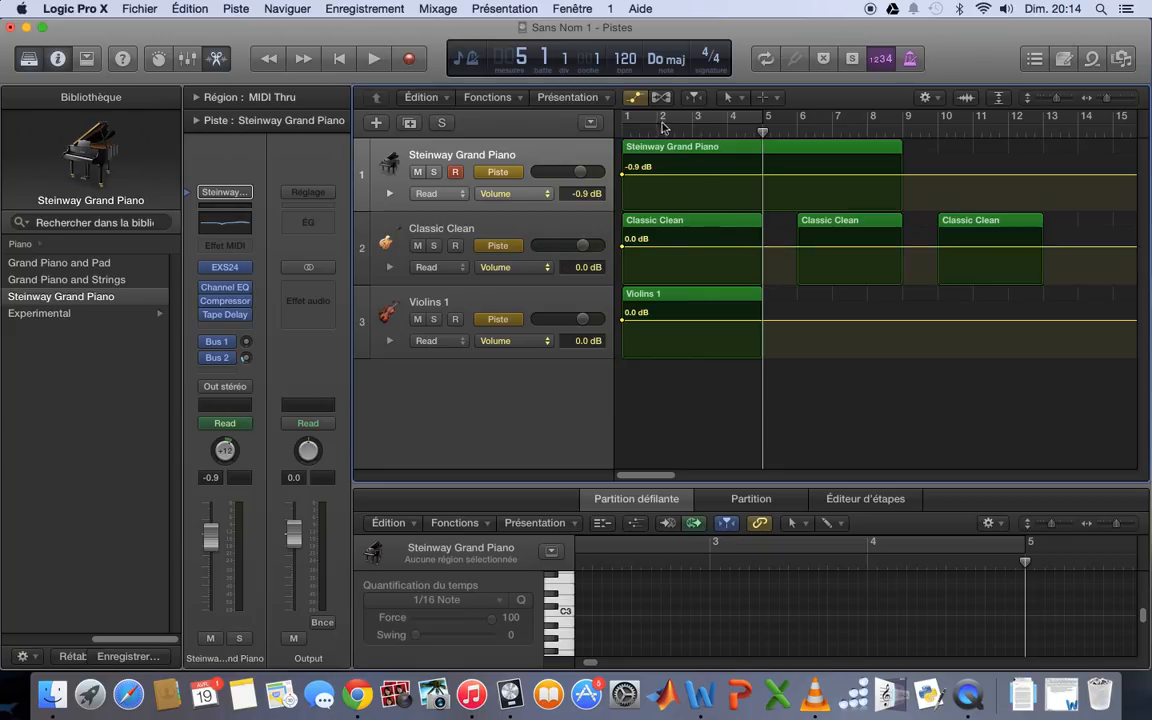
Hide the track automation and return the playhead to the start of the project at bar 1
{"action": "left_click", "coordinate": [635, 98]}
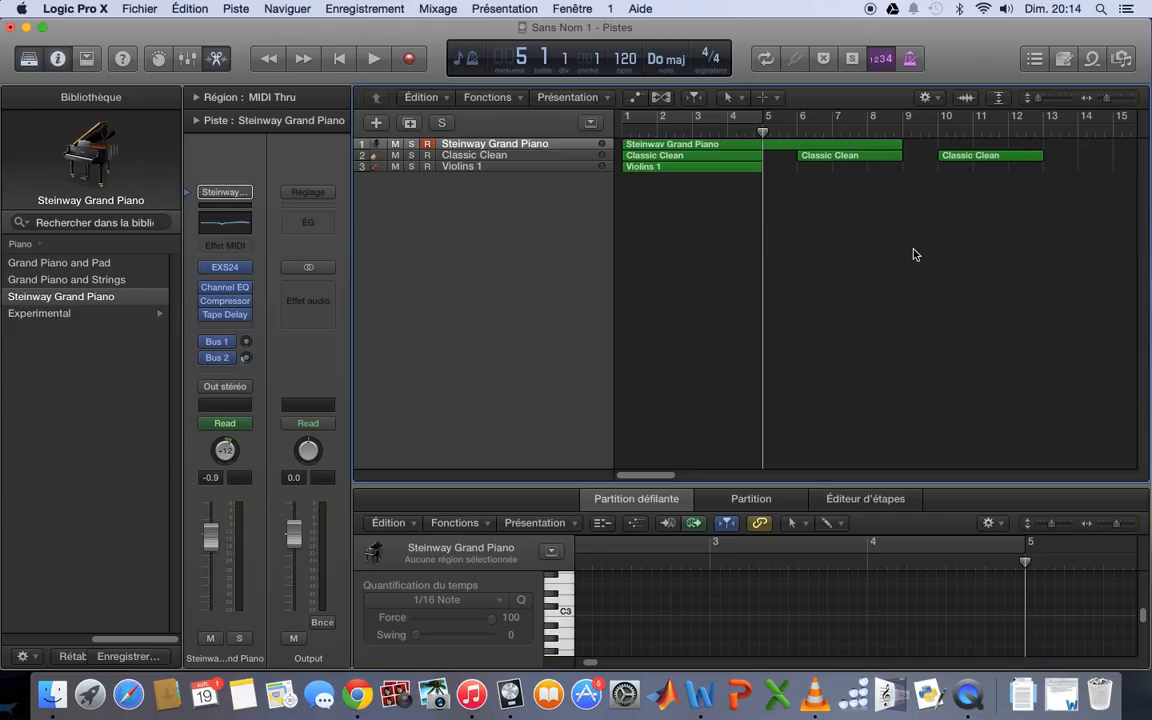
{"action": "left_click", "coordinate": [341, 58]}
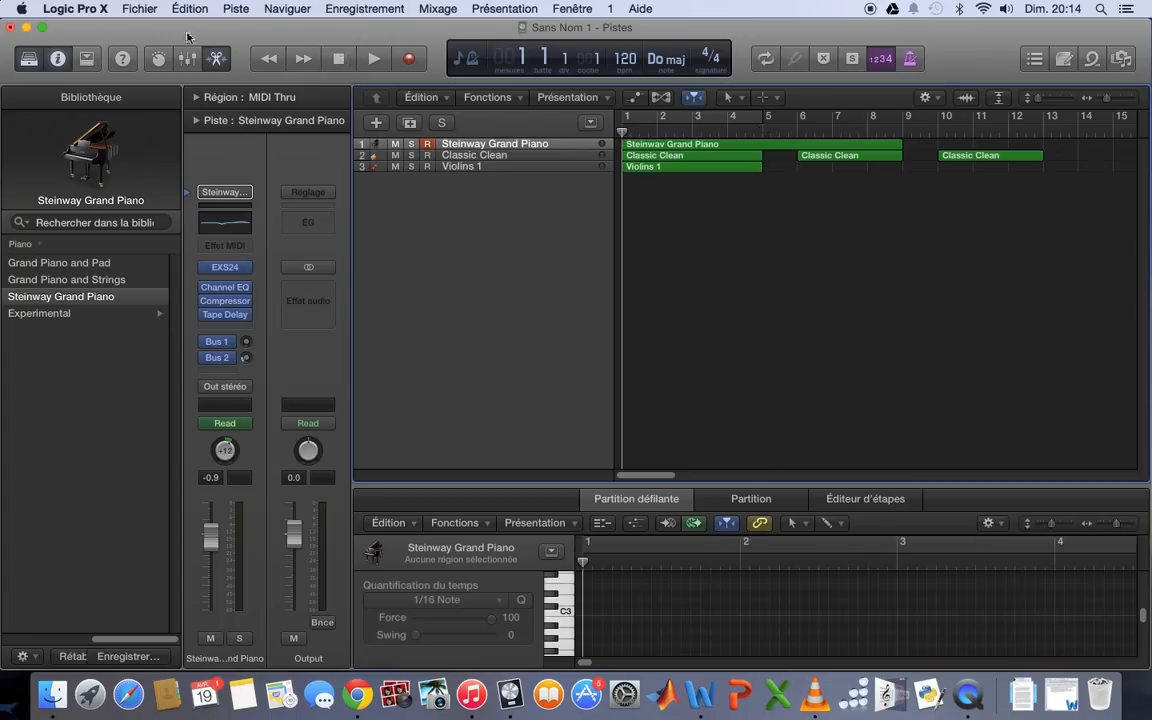